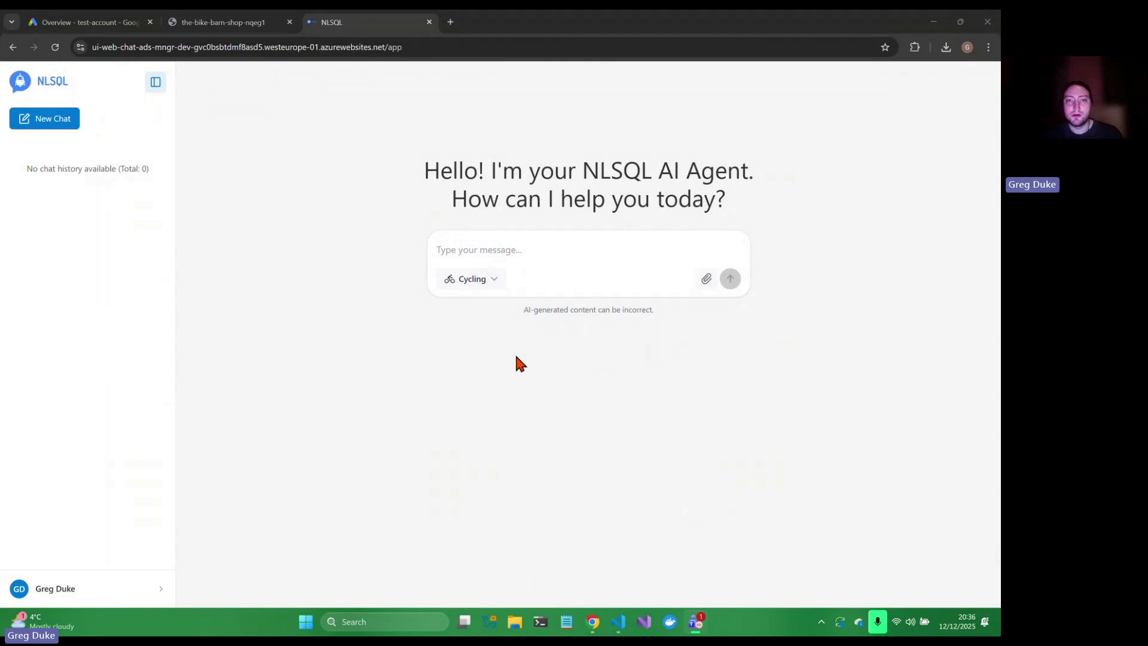
# Switch the chat to the AI Google Ads Configuration Expert agent and send the greeting "Hi"
pyautogui.click(496, 281)
pyautogui.click(489, 282)
pyautogui.click(492, 283)
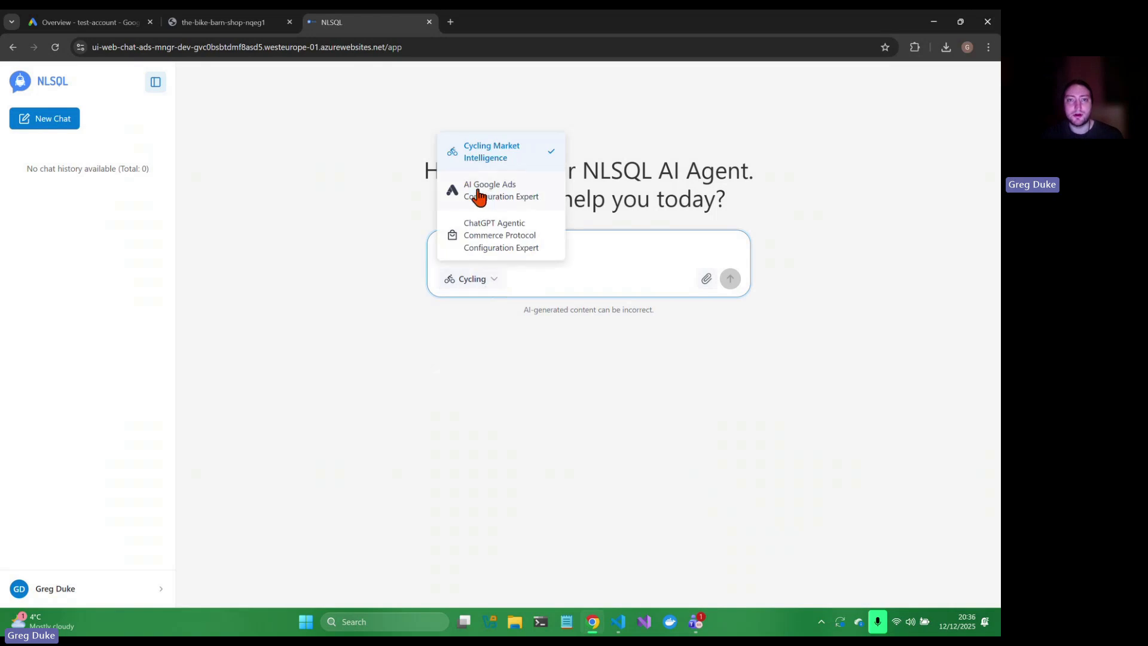
pyautogui.click(502, 195)
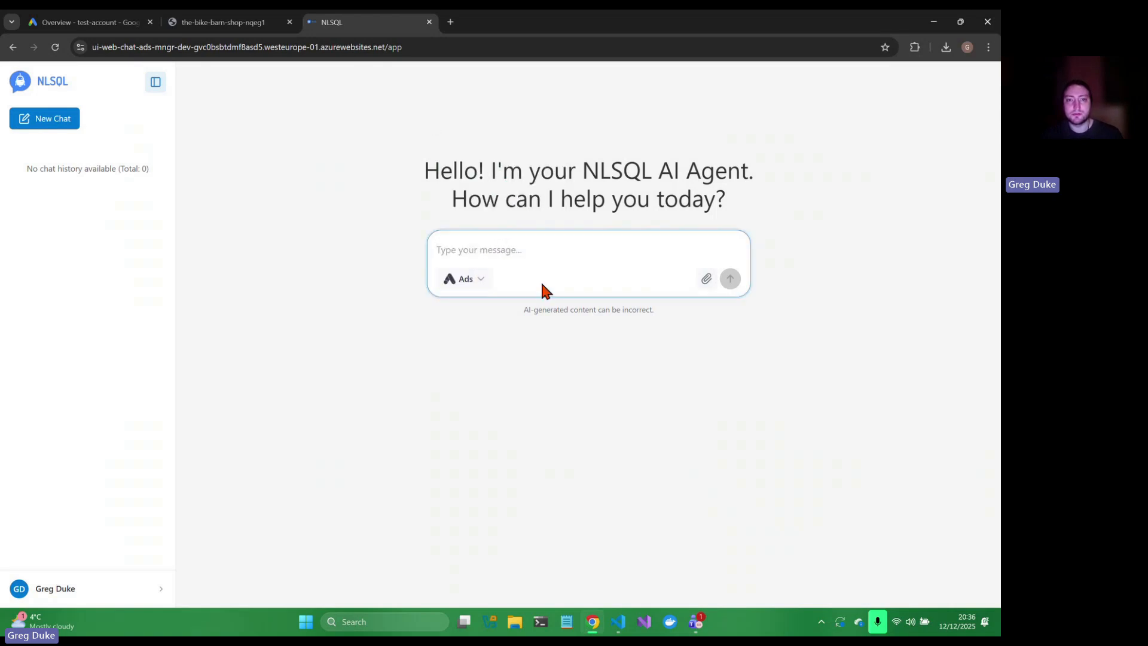
pyautogui.write('Hi')
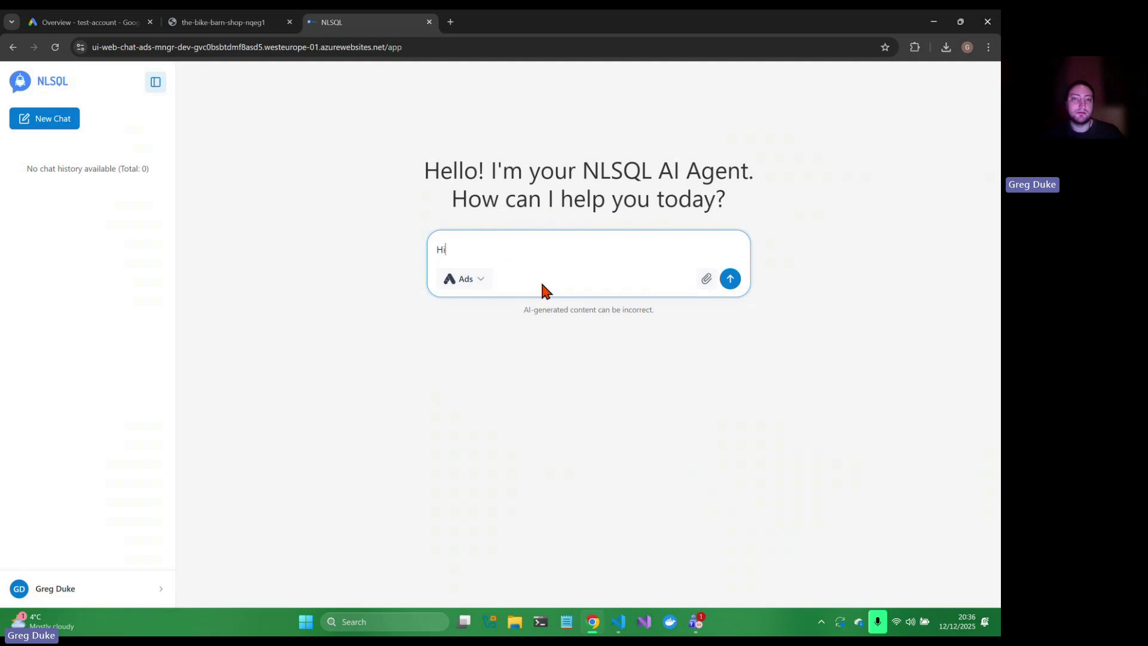
pyautogui.press('Return')
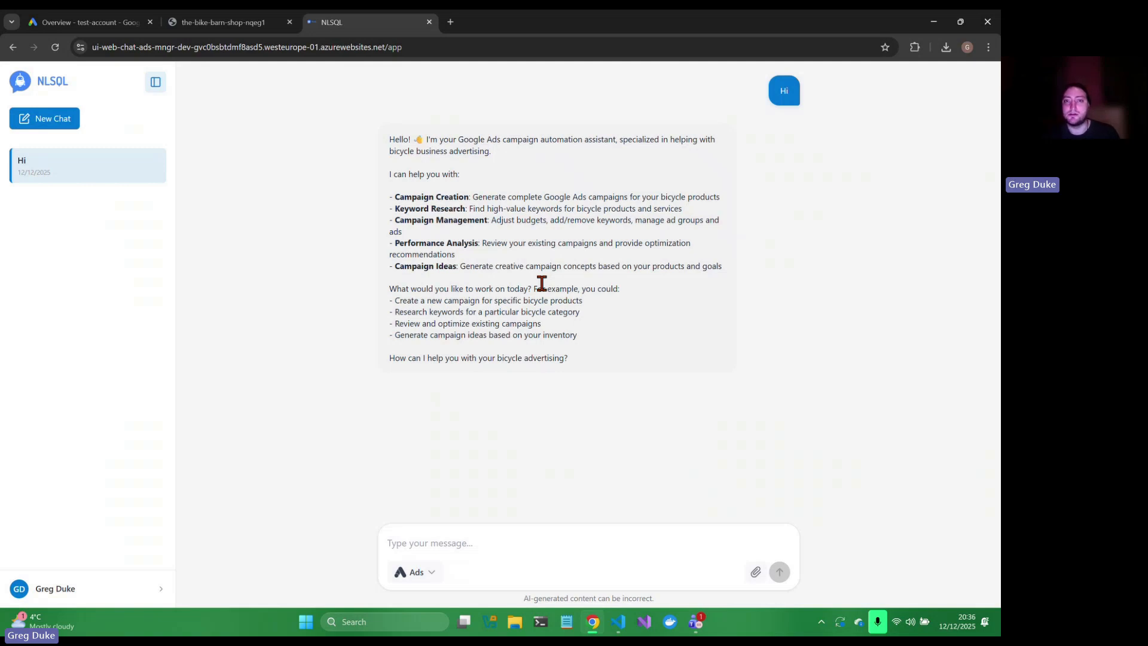
# Send "authenticate" to the agent, follow its authentication link, choose the first Google account and grant NLSQL access
pyautogui.click(480, 540)
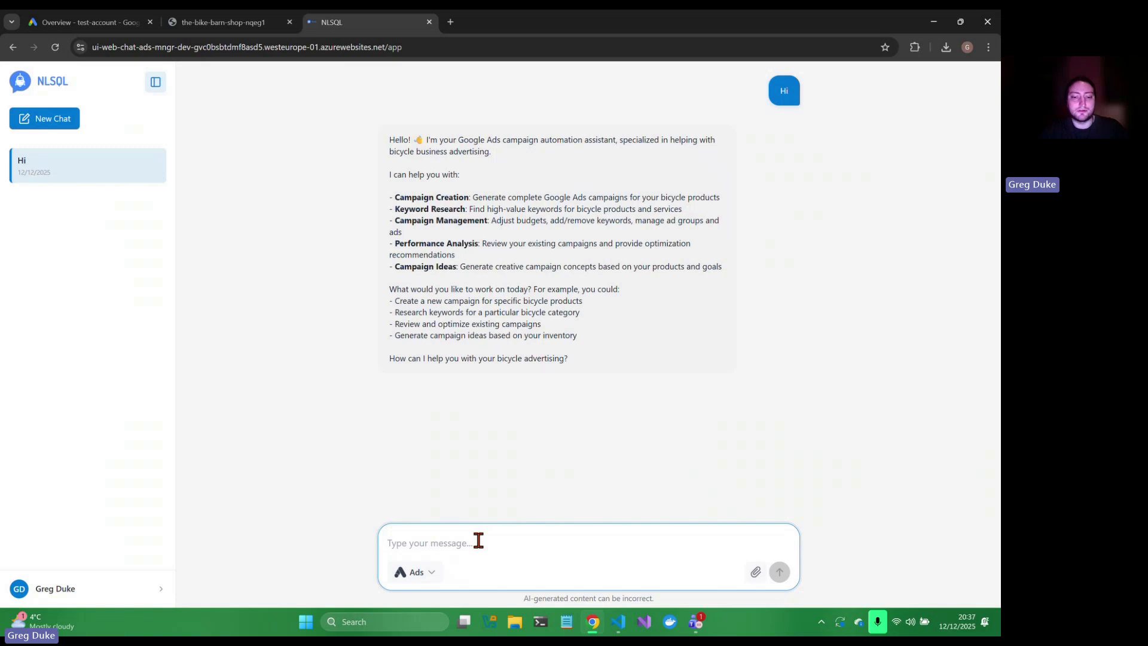
pyautogui.write('authenticate')
pyautogui.press('Return')
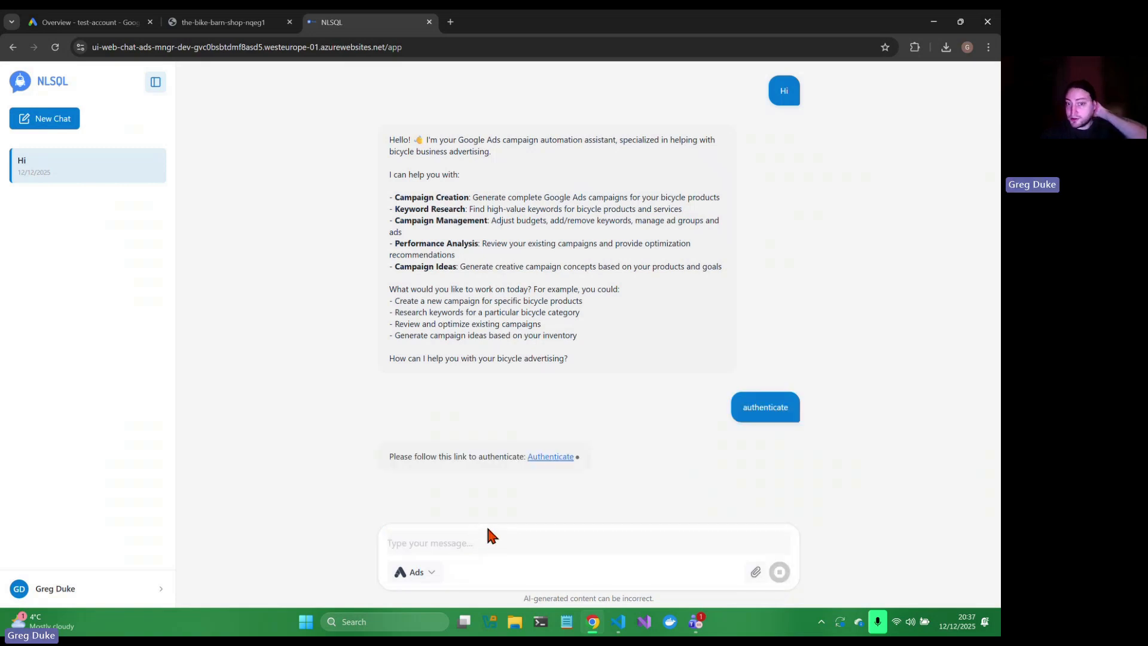
pyautogui.click(549, 458)
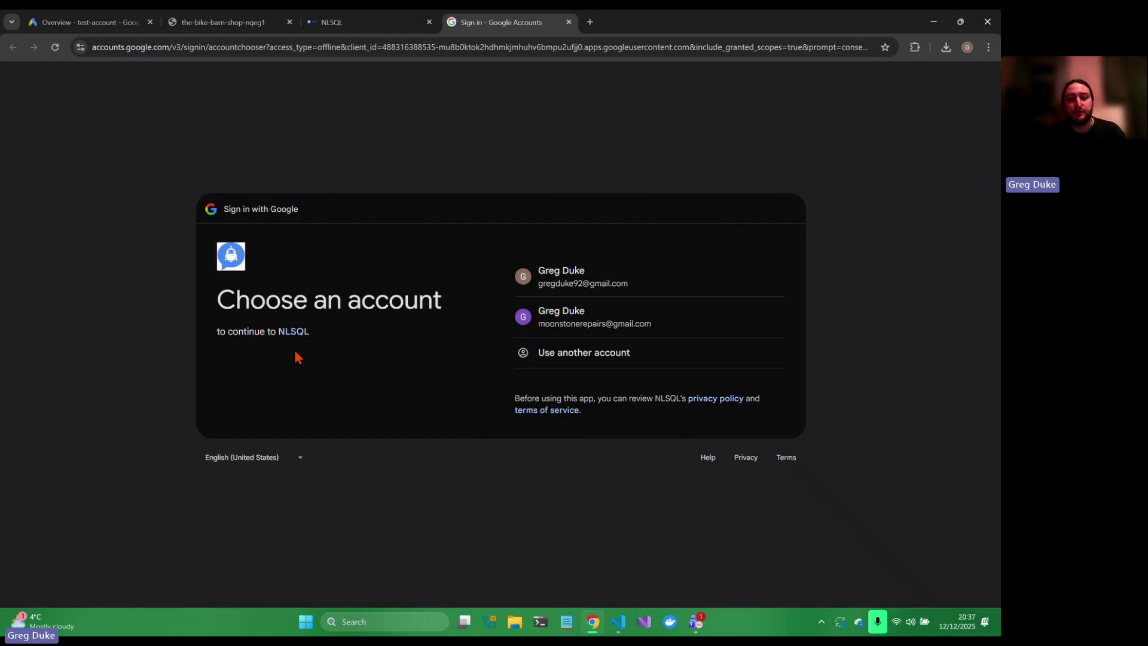
pyautogui.click(585, 283)
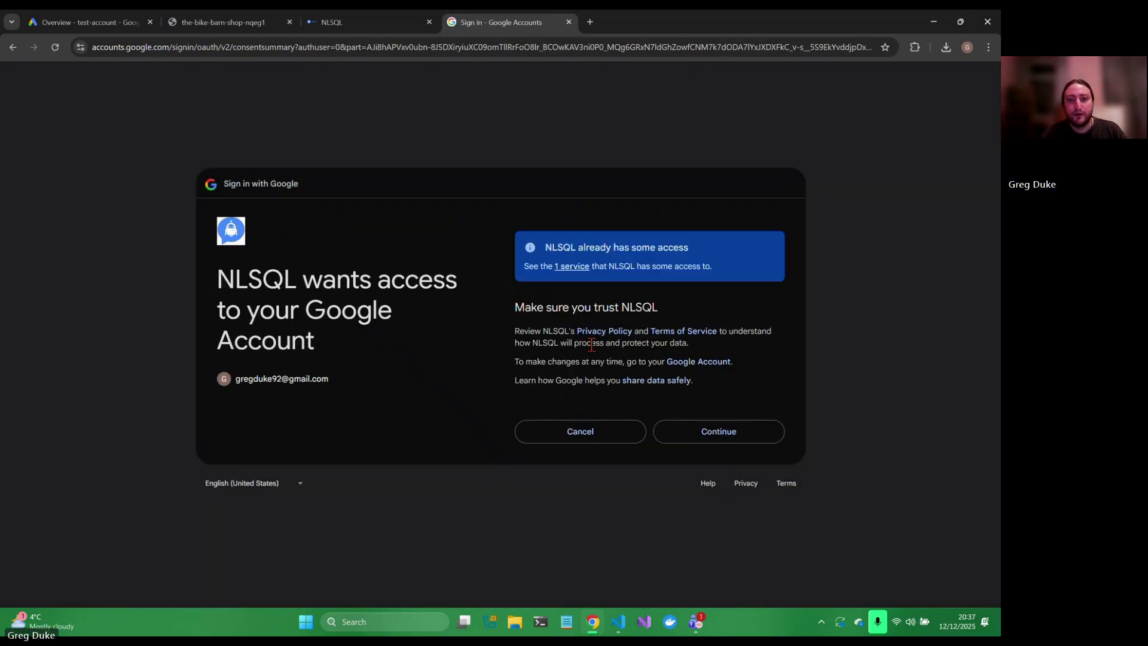
pyautogui.click(749, 432)
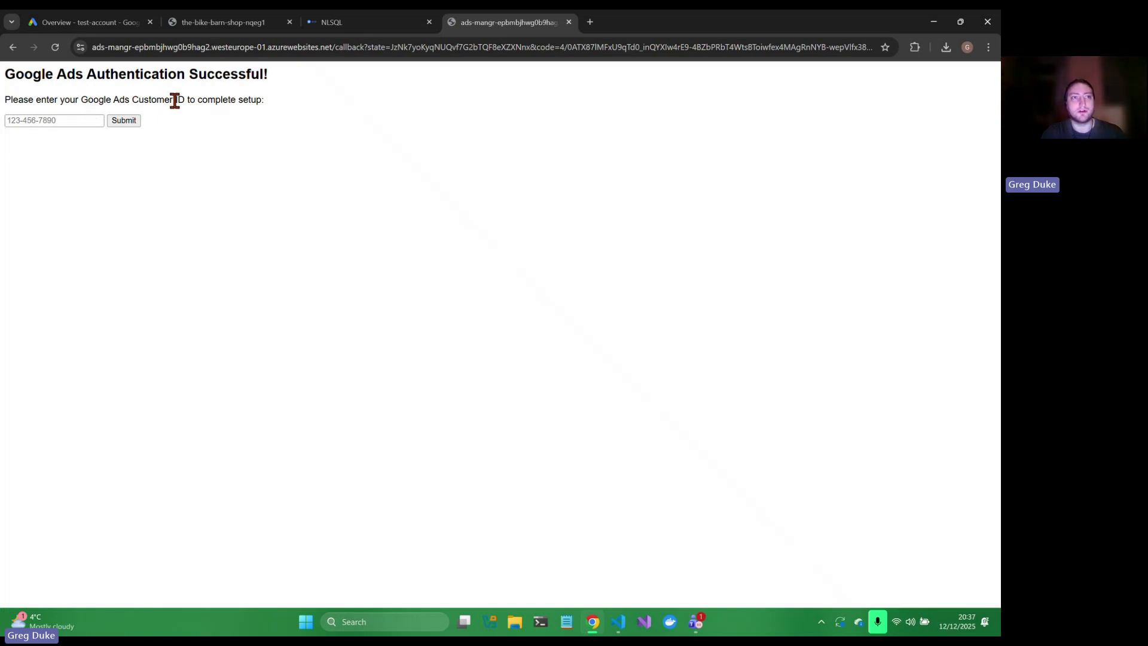
# Look up the customer ID of test-account-not-manager in Google Ads, submit it on the authentication page and return to the NLSQL chat
pyautogui.click(87, 22)
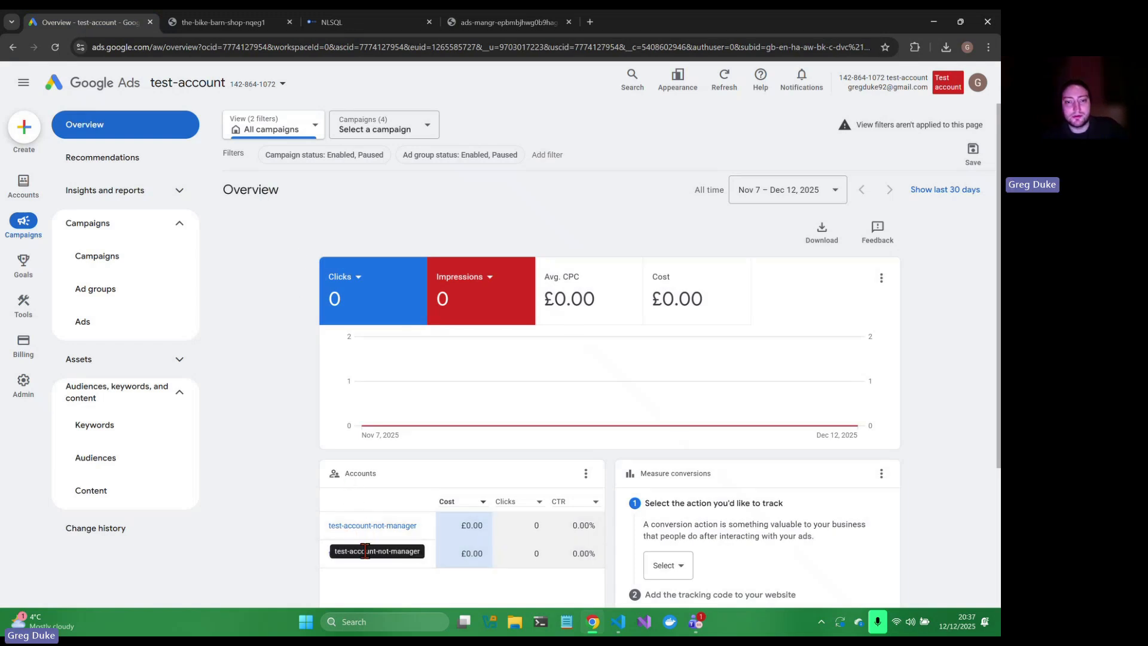
pyautogui.click(377, 526)
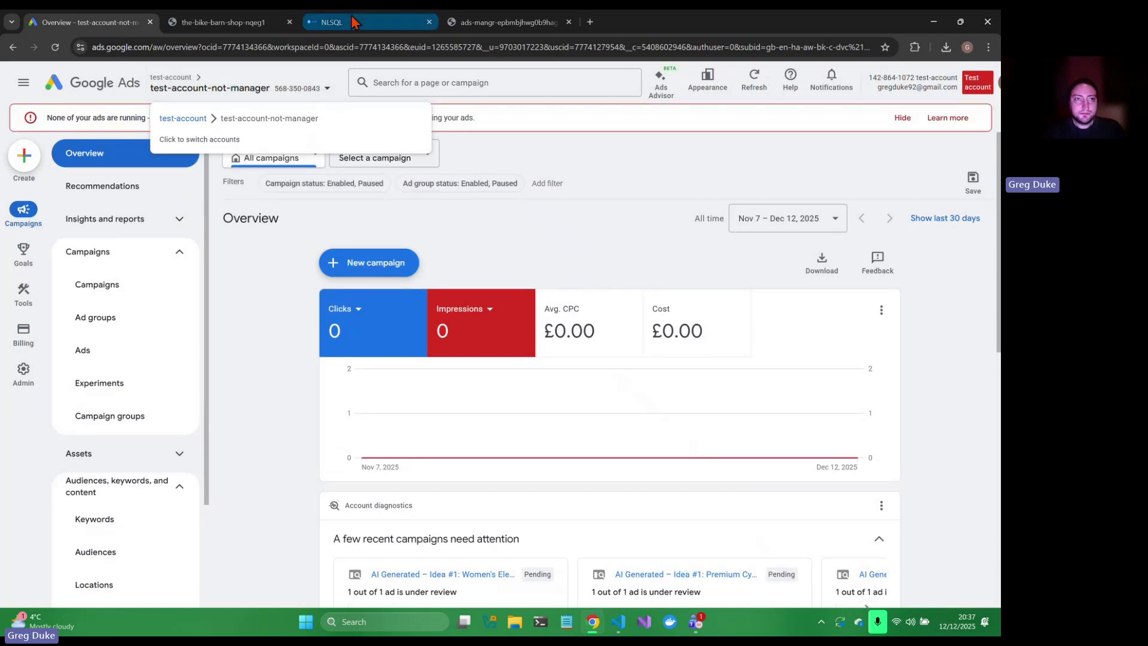
pyautogui.click(508, 22)
pyautogui.click(67, 122)
pyautogui.click(84, 151)
pyautogui.click(119, 124)
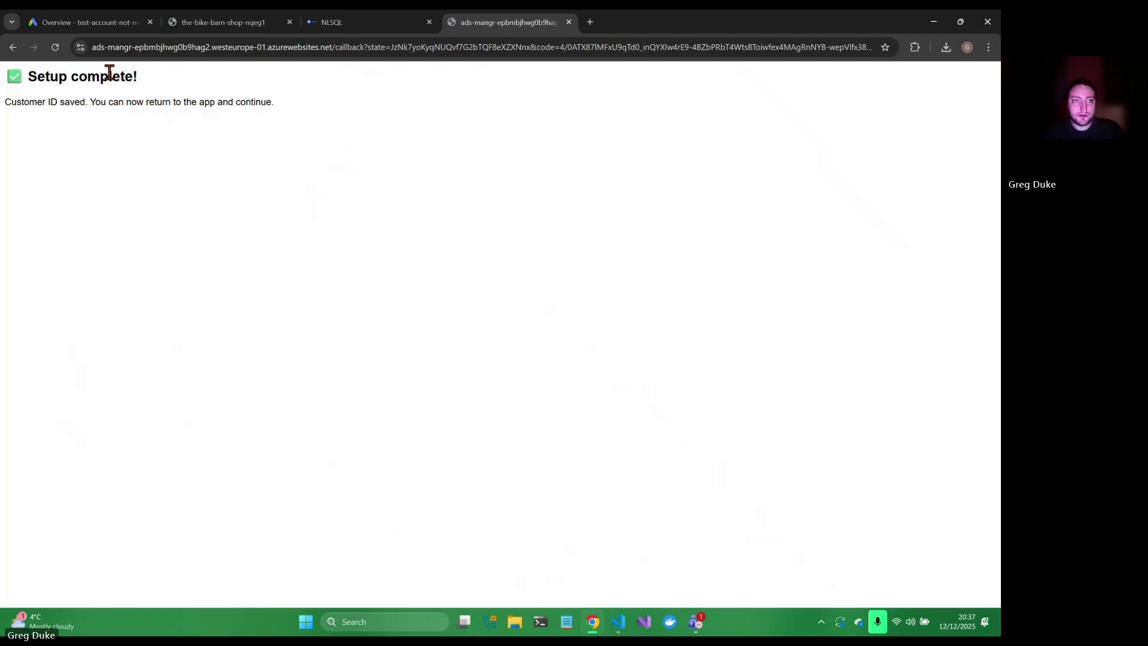
pyautogui.click(568, 23)
pyautogui.click(448, 532)
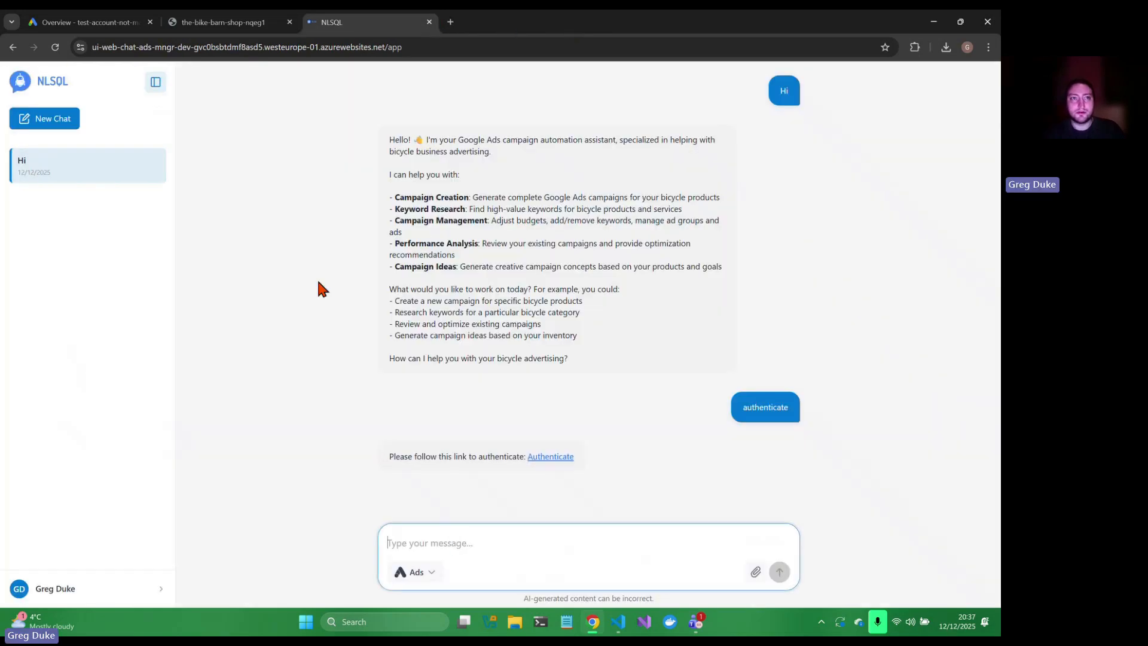
# Search the bike shop's store for the Apollo Transport Electric Folding Bike, open its product page and copy the URL
pyautogui.click(233, 30)
pyautogui.click(497, 412)
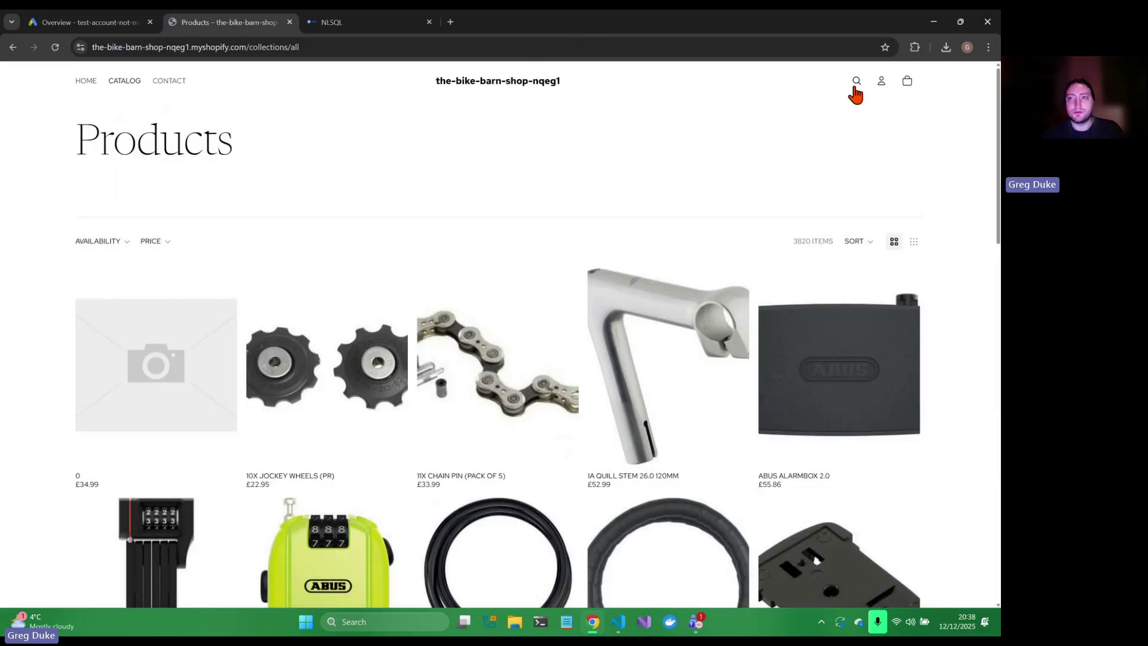
pyautogui.click(858, 82)
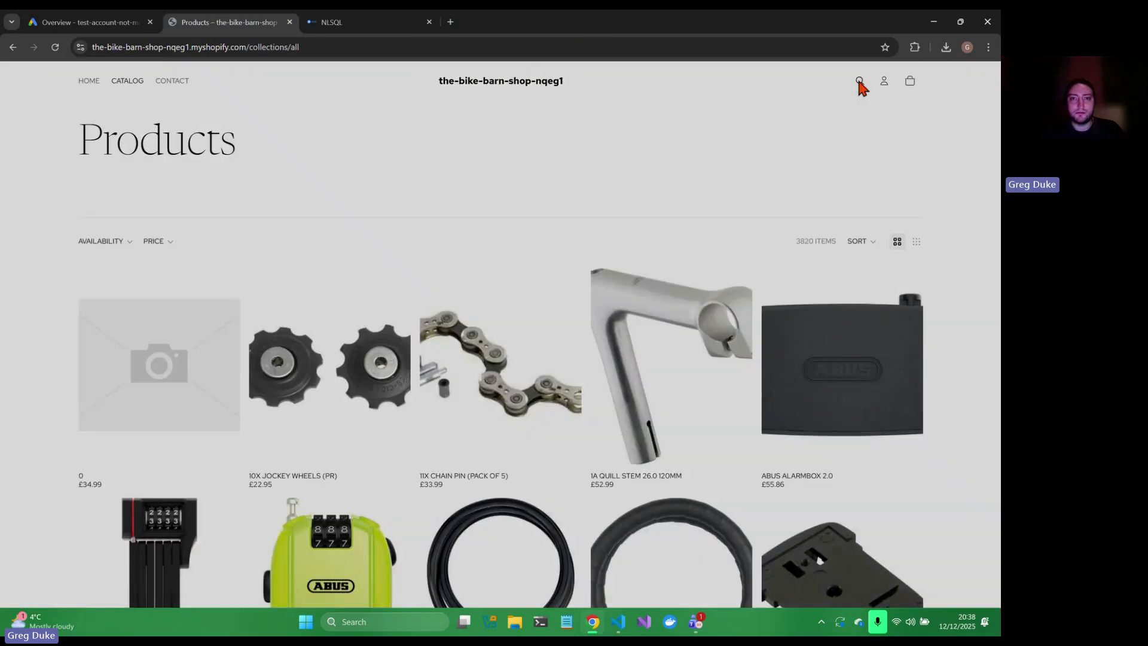
pyautogui.click(342, 245)
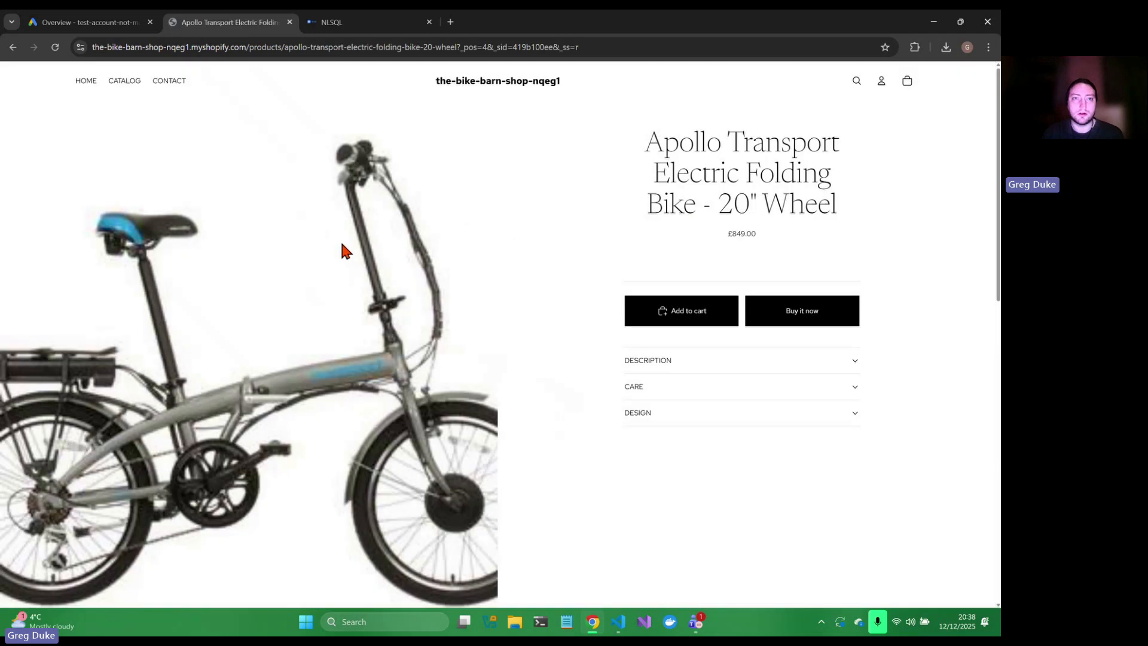
pyautogui.click(344, 48)
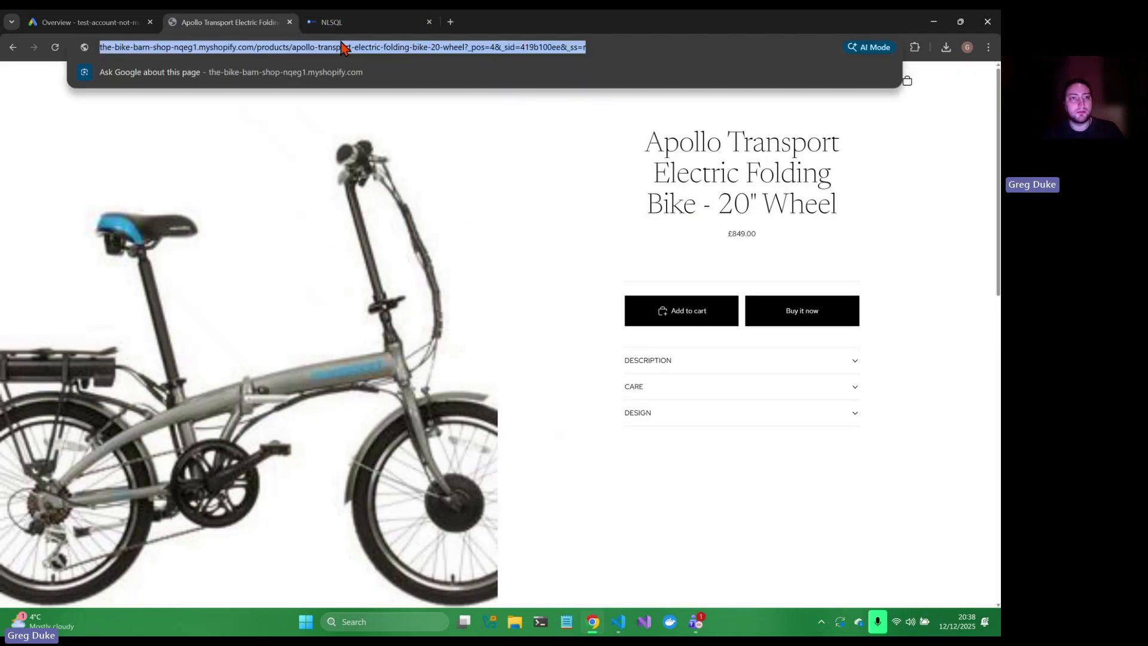
# Send the agent "please create 2 campaing ideas based on this product :" followed by the folding bike's product URL
pyautogui.click(332, 22)
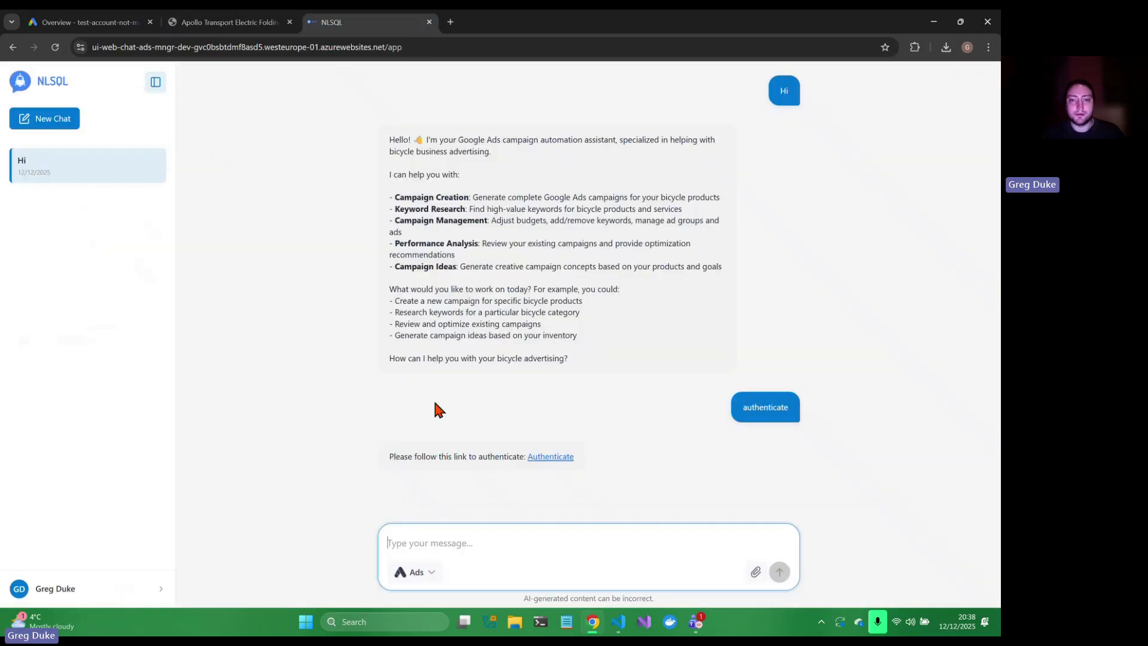
pyautogui.write('p')
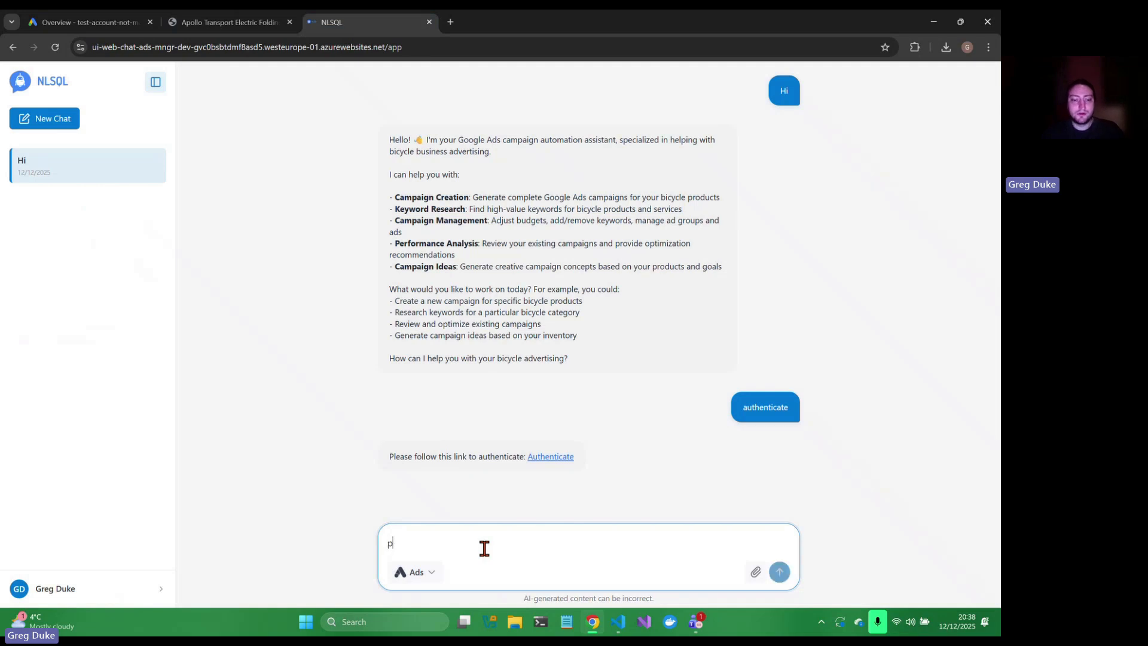
pyautogui.write('lease create')
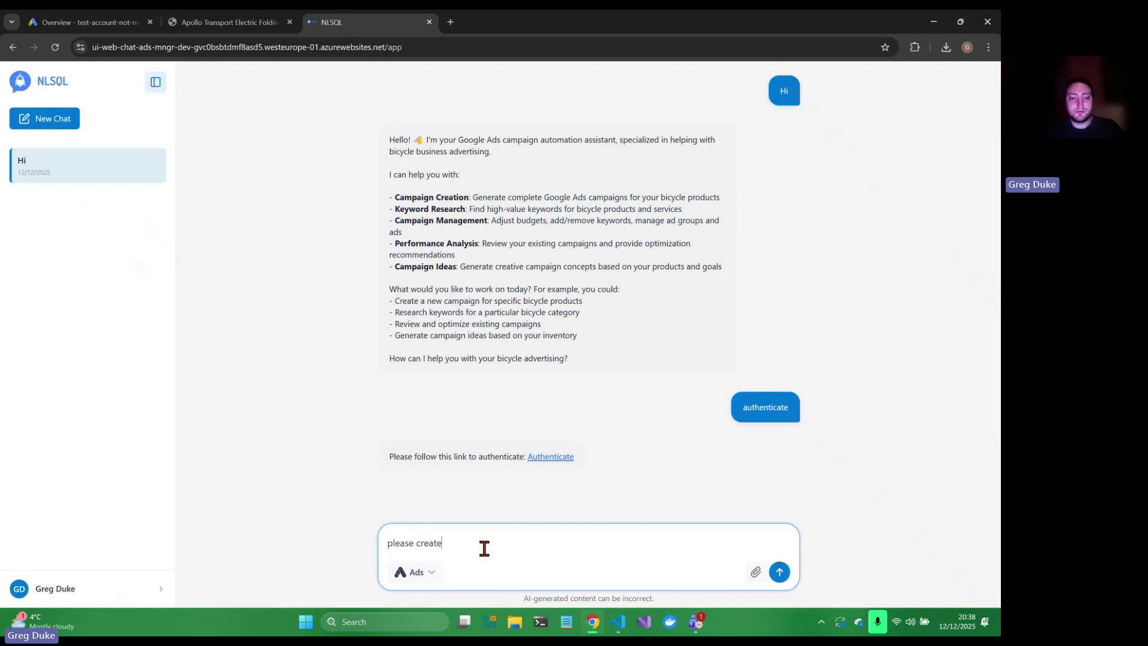
pyautogui.write(' 2 camapign')
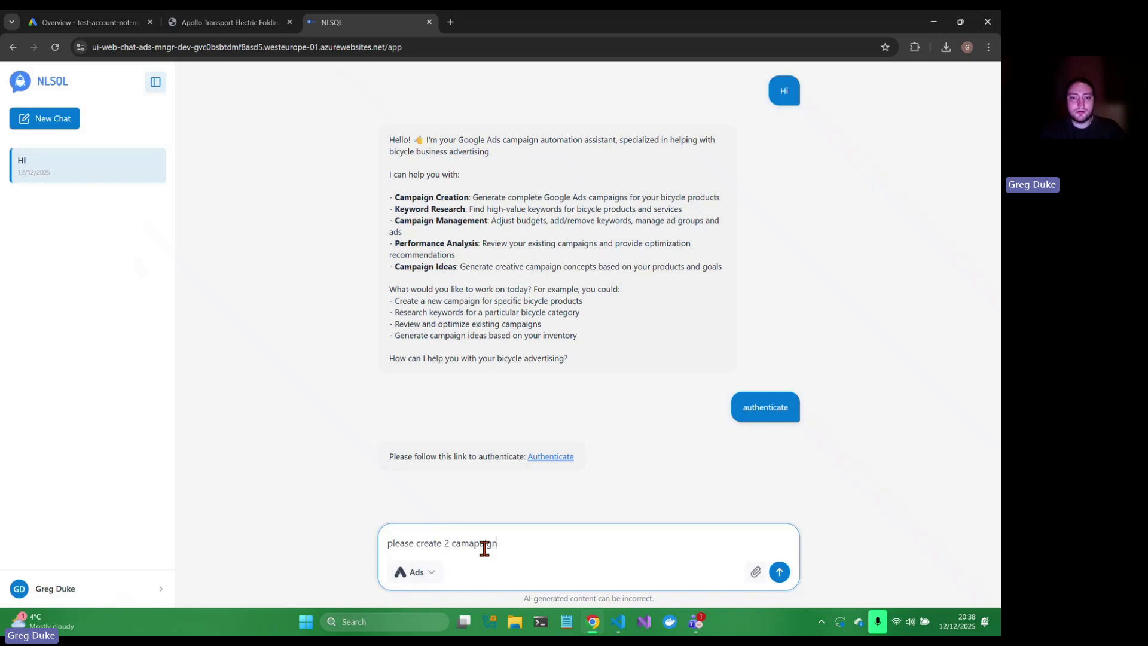
pyautogui.press('BackSpace')
pyautogui.press('BackSpace')
pyautogui.press('BackSpace')
pyautogui.press('BackSpace')
pyautogui.press('BackSpace')
pyautogui.write('pa')
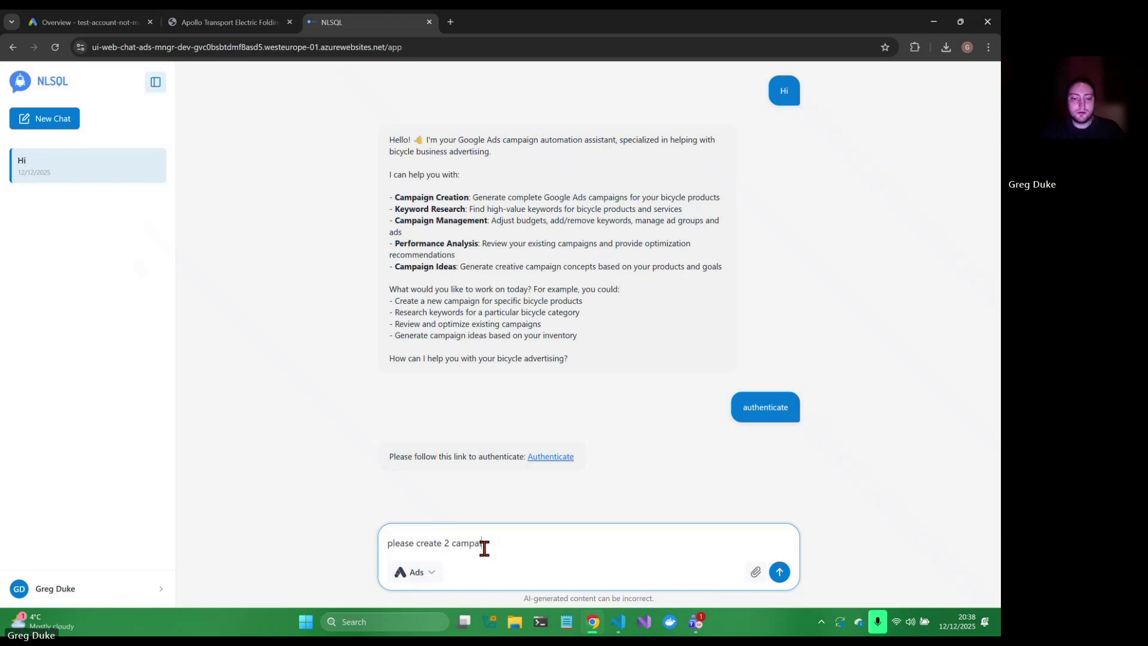
pyautogui.write('ign ideas ')
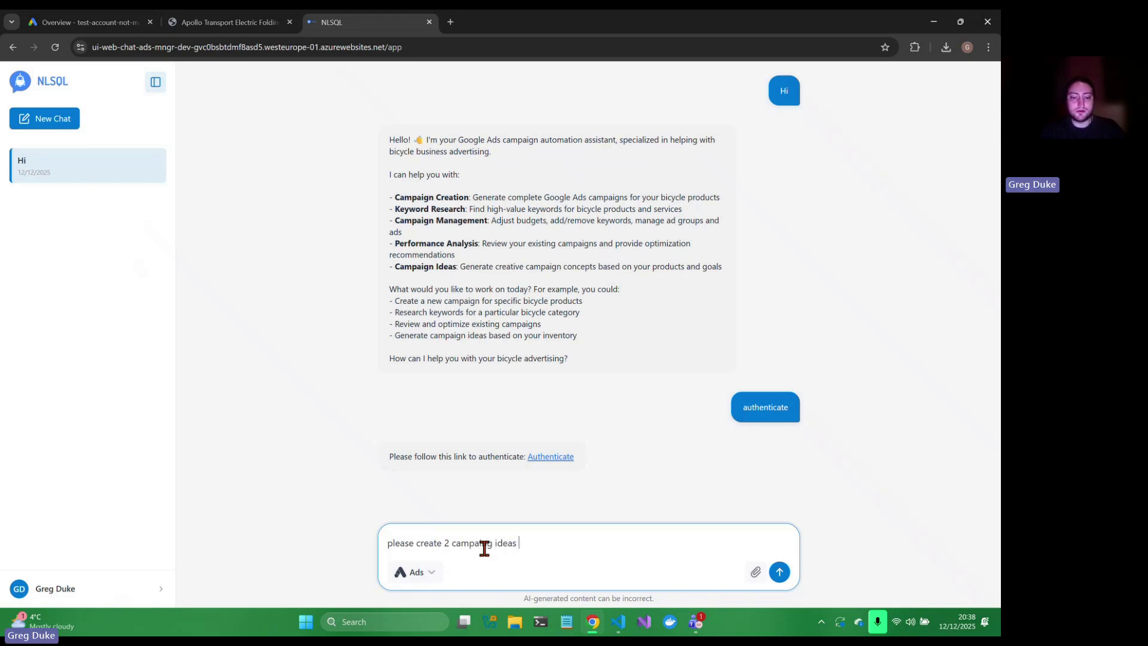
pyautogui.write('based on thi')
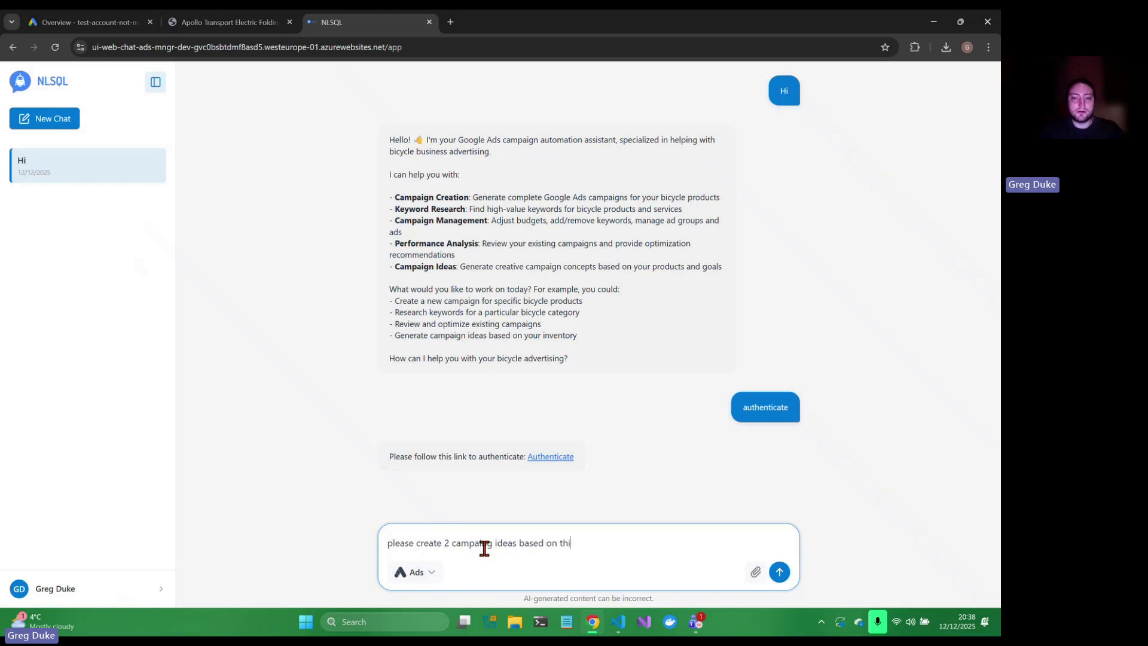
pyautogui.write('s prod')
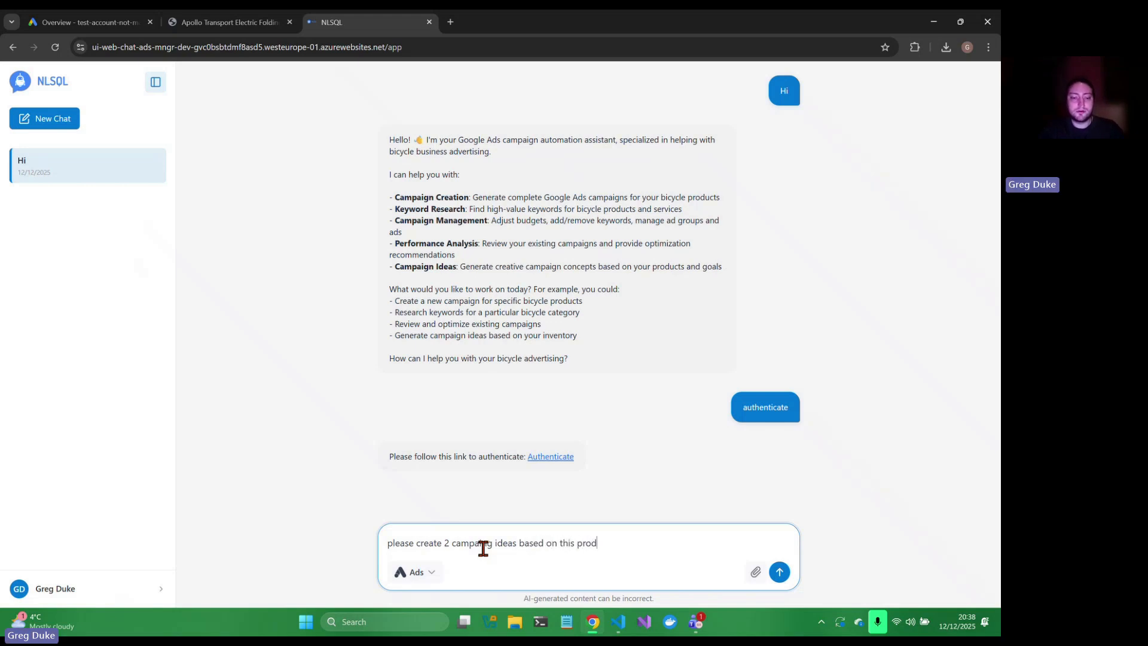
pyautogui.write('uct :')
pyautogui.write('https://the-bike-barn-shop-nqeg1.myshopify.com/products/apollo-transport-electric-folding-bike-20-wheel?pos=4&sid=419b100ee&_ss=r')
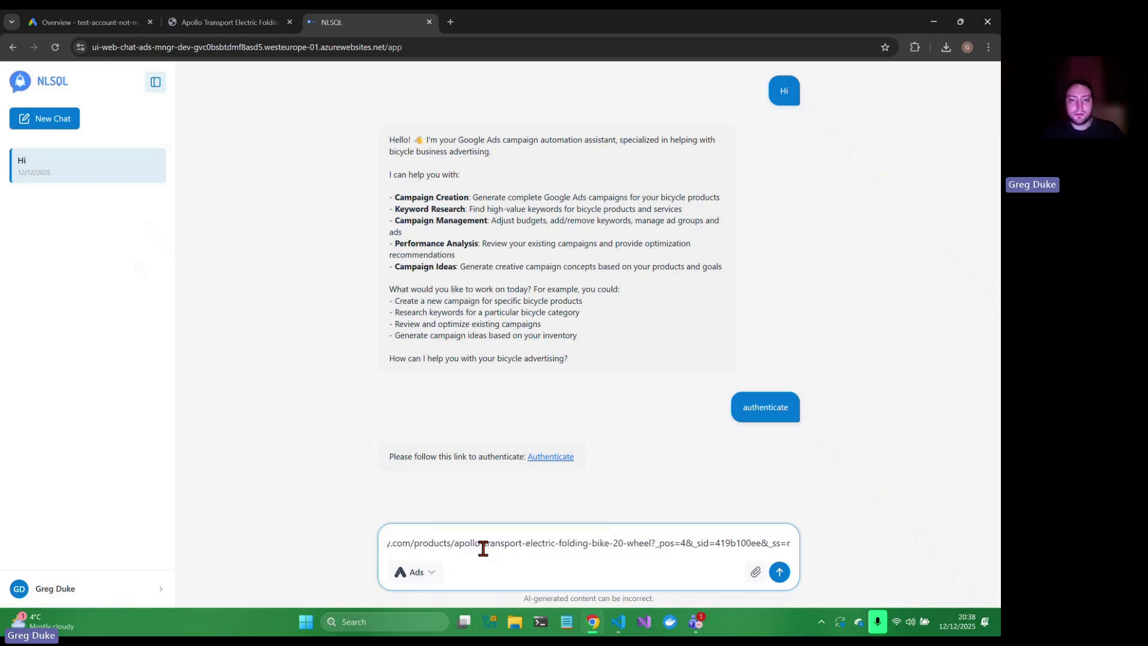
pyautogui.press('Return')
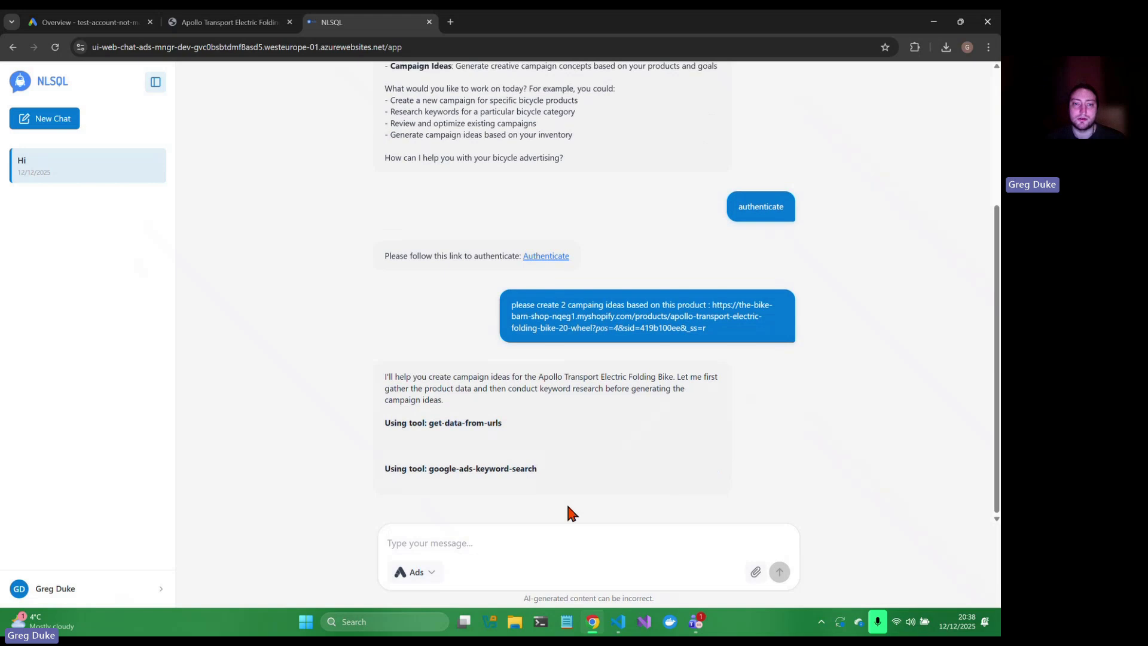
pyautogui.moveTo(413, 423); pyautogui.dragTo(526, 426)
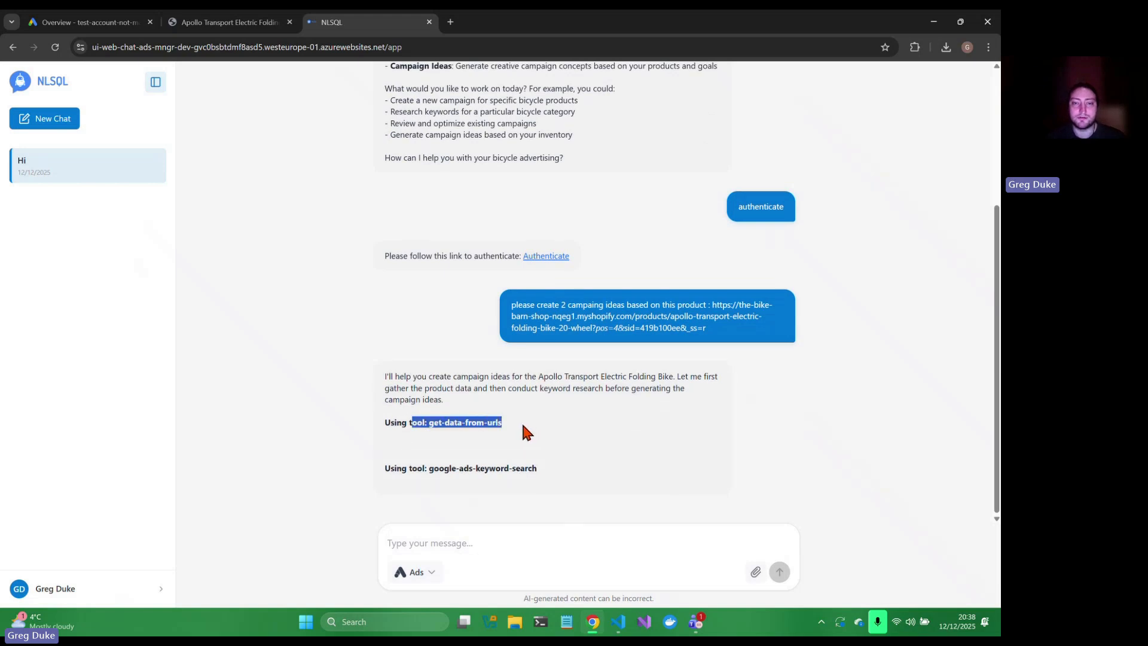
pyautogui.click(461, 425)
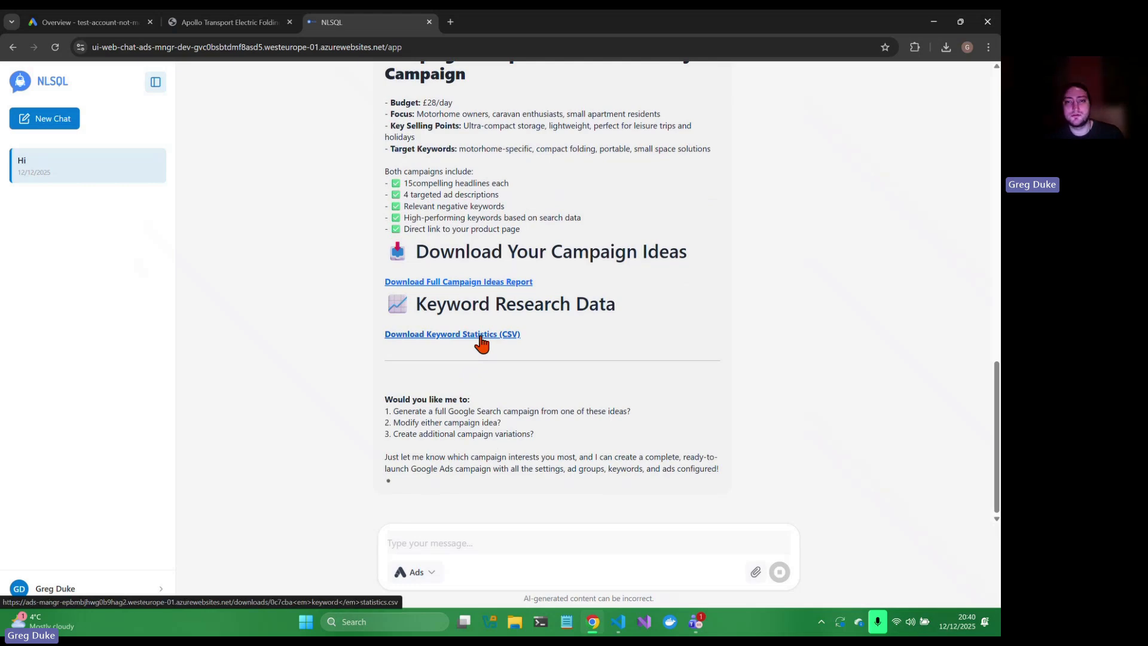
# Open the keyword statistics CSV from the agent's reply, view its keyword data and return to the chat
pyautogui.click(480, 336)
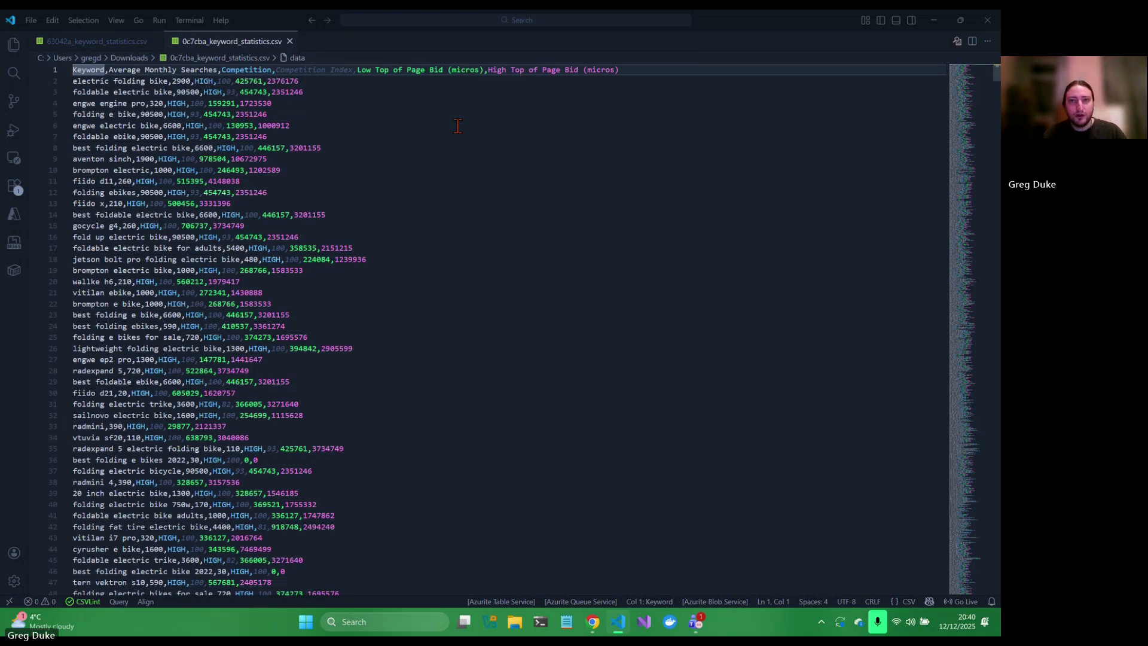
pyautogui.click(933, 22)
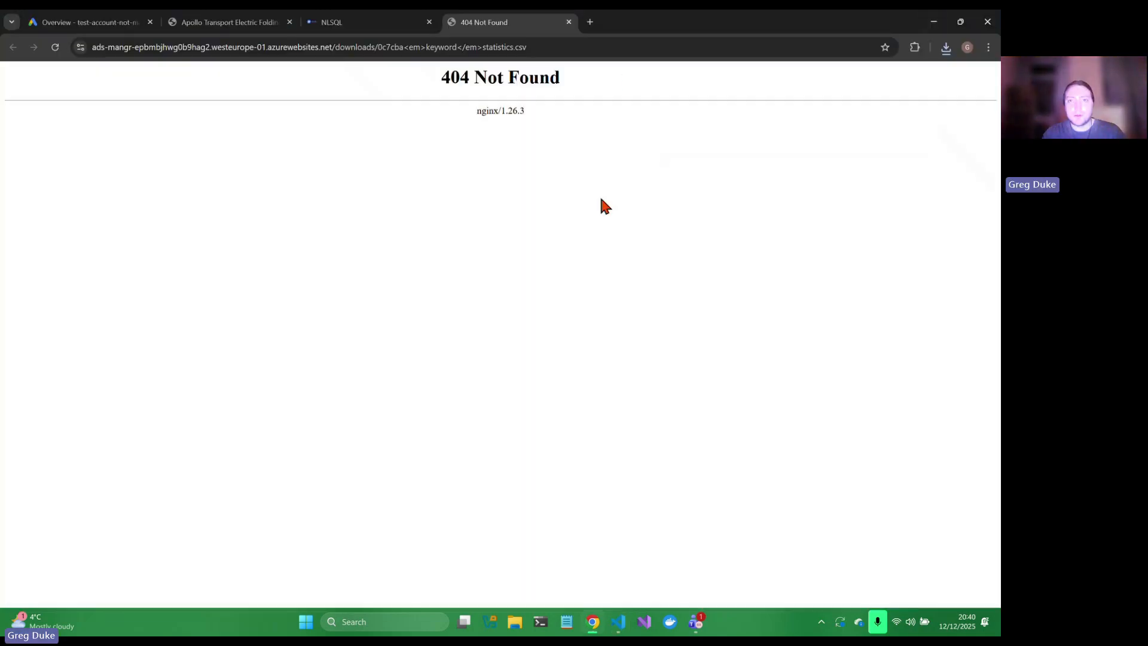
pyautogui.click(569, 23)
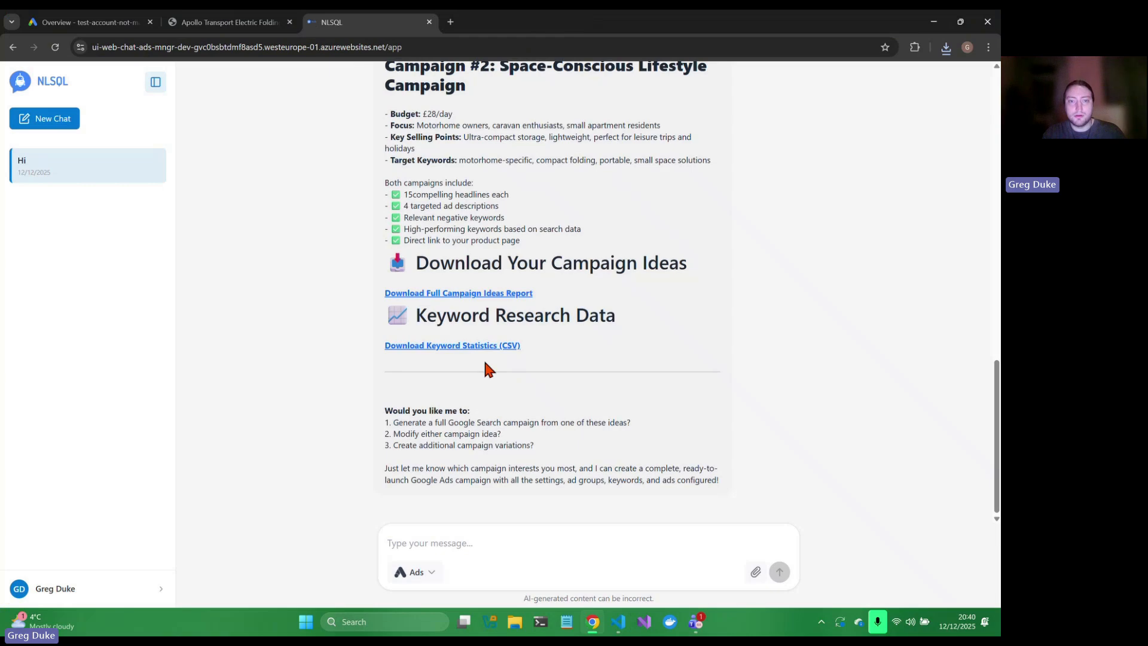
# Open the full campaign ideas report from the agent's reply, review both campaign ideas including the final URL, and return to the chat
pyautogui.click(452, 301)
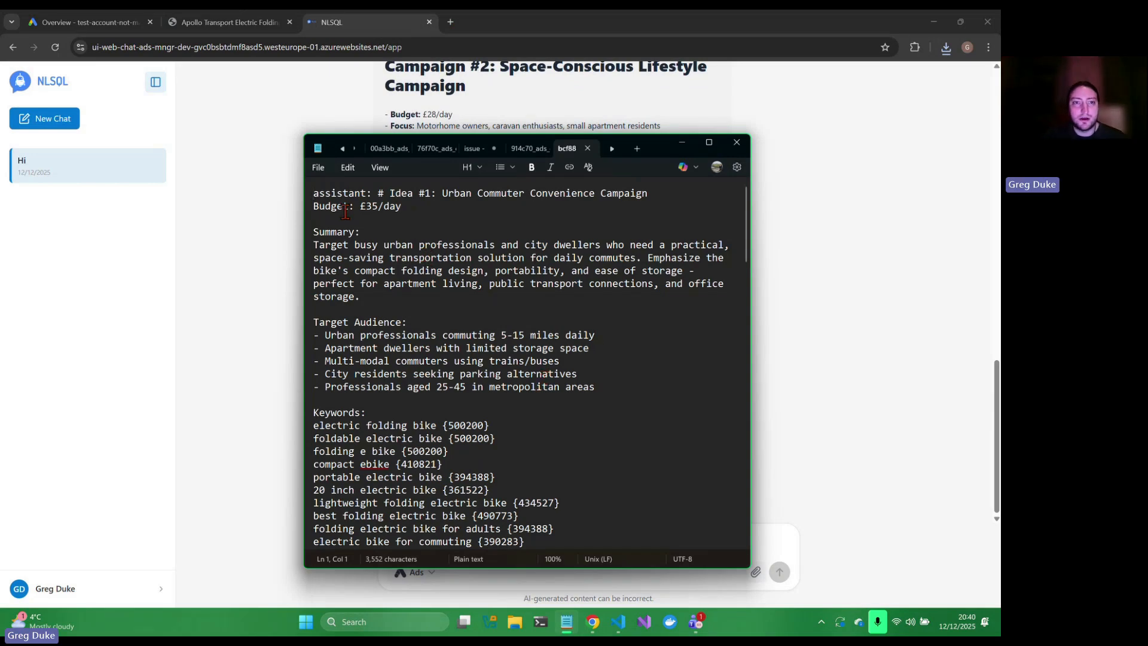
pyautogui.moveTo(379, 192); pyautogui.dragTo(301, 203)
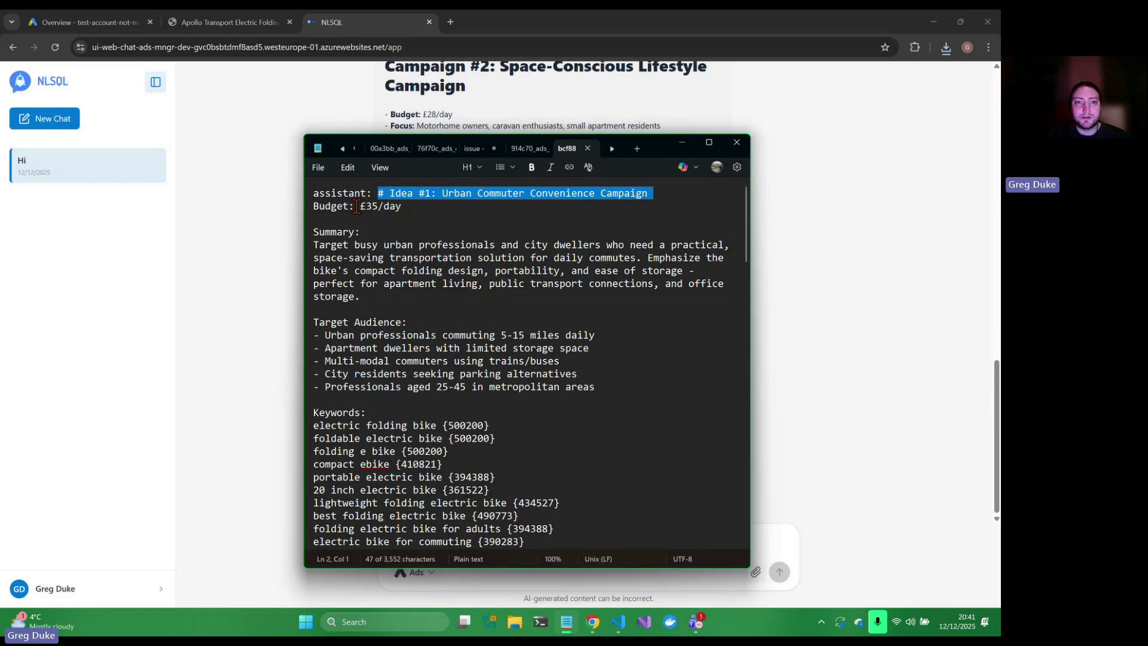
pyautogui.scroll(-1, 375, 279)
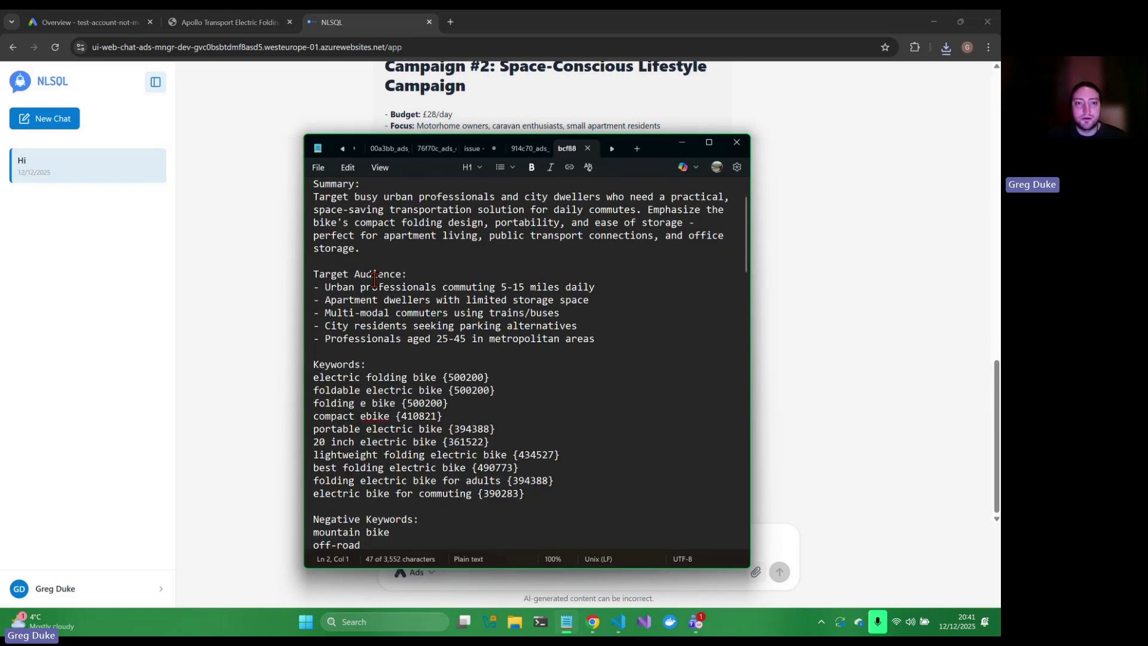
pyautogui.scroll(-1, 405, 311)
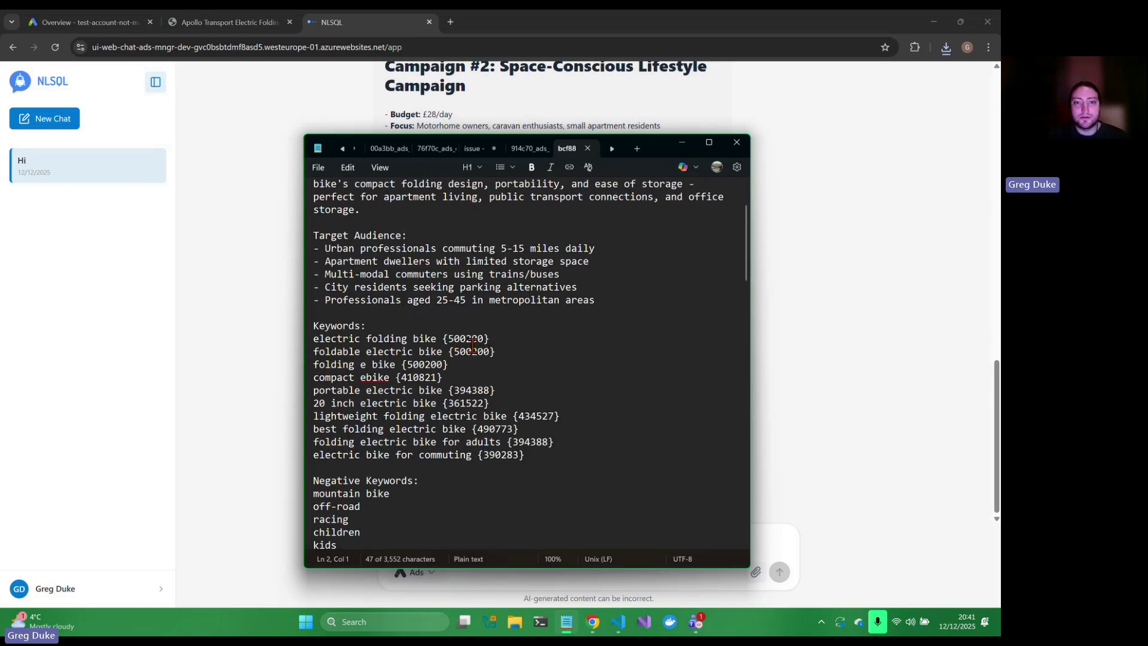
pyautogui.scroll(-3, 348, 493)
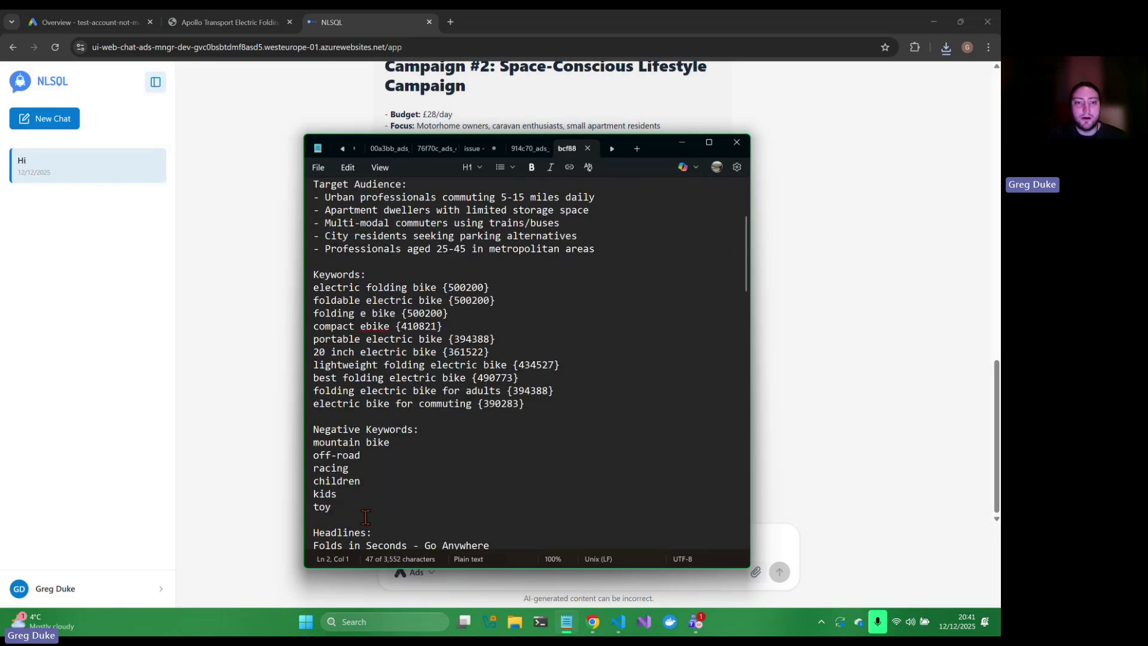
pyautogui.scroll(-2, 366, 419)
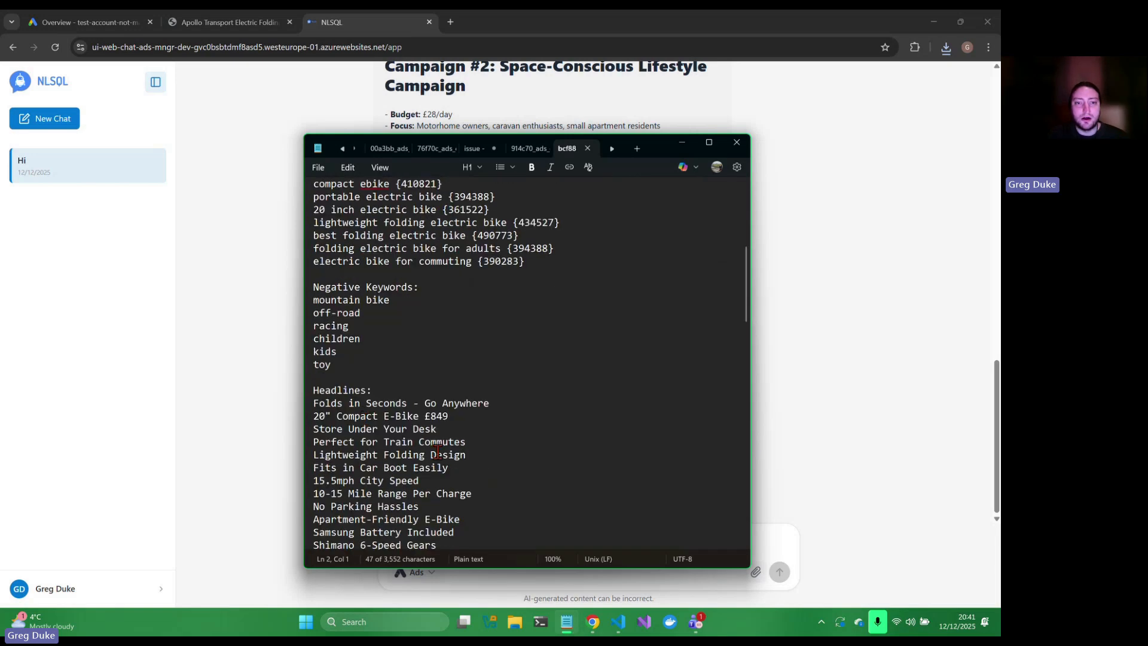
pyautogui.scroll(-7, 437, 453)
pyautogui.scroll(-1, 438, 453)
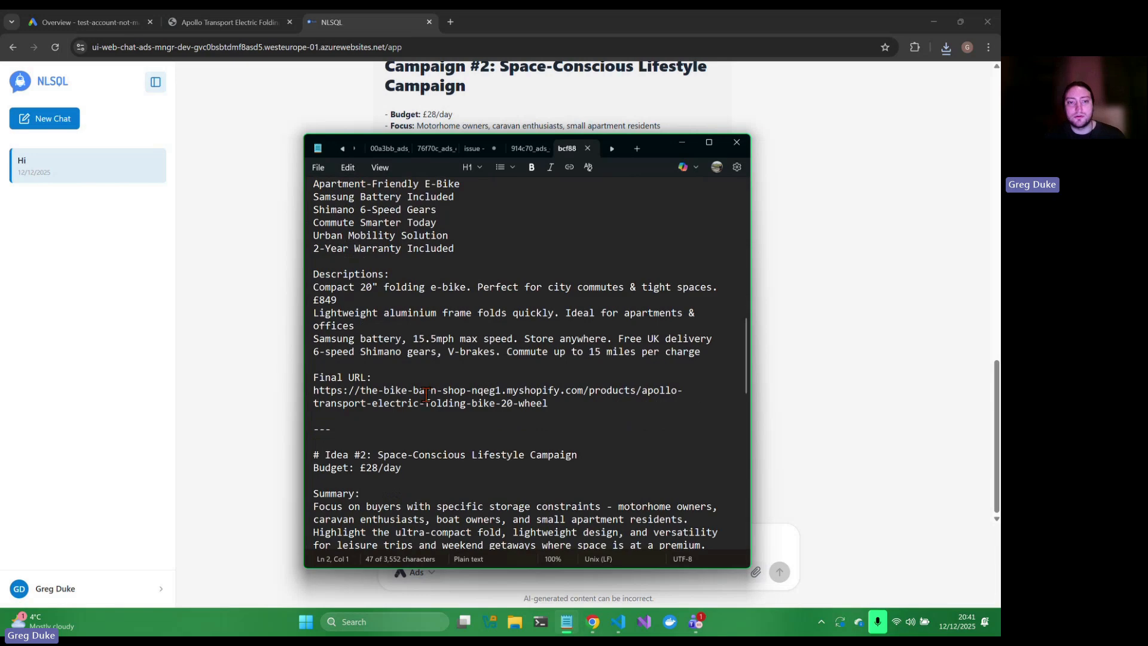
pyautogui.moveTo(580, 410); pyautogui.dragTo(300, 378)
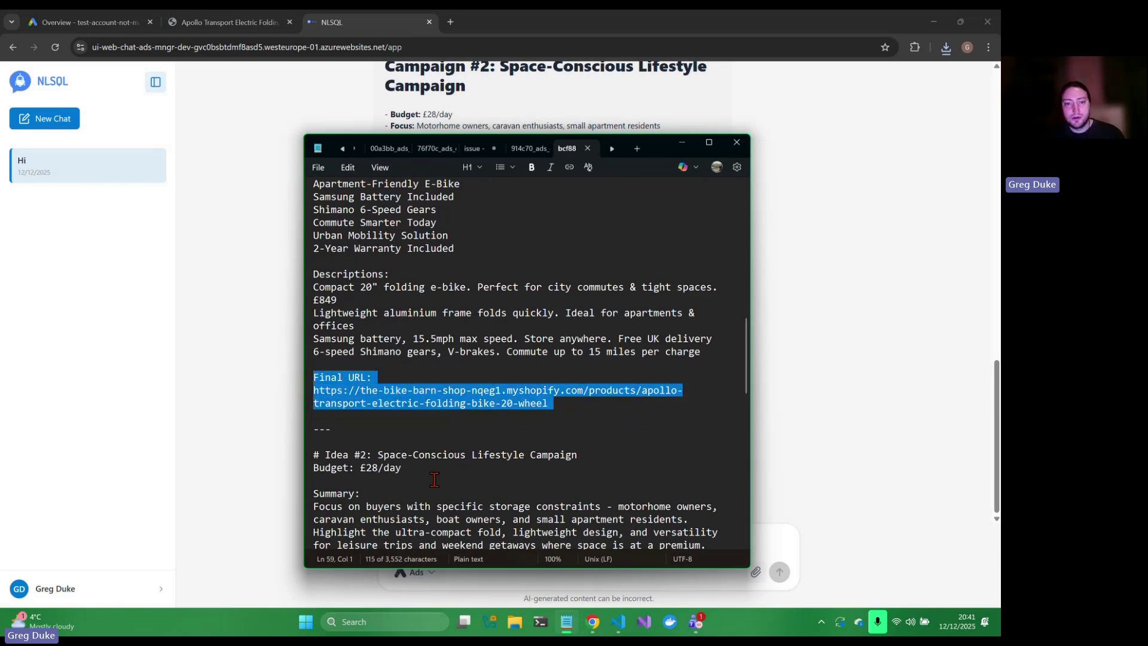
pyautogui.scroll(-2, 448, 456)
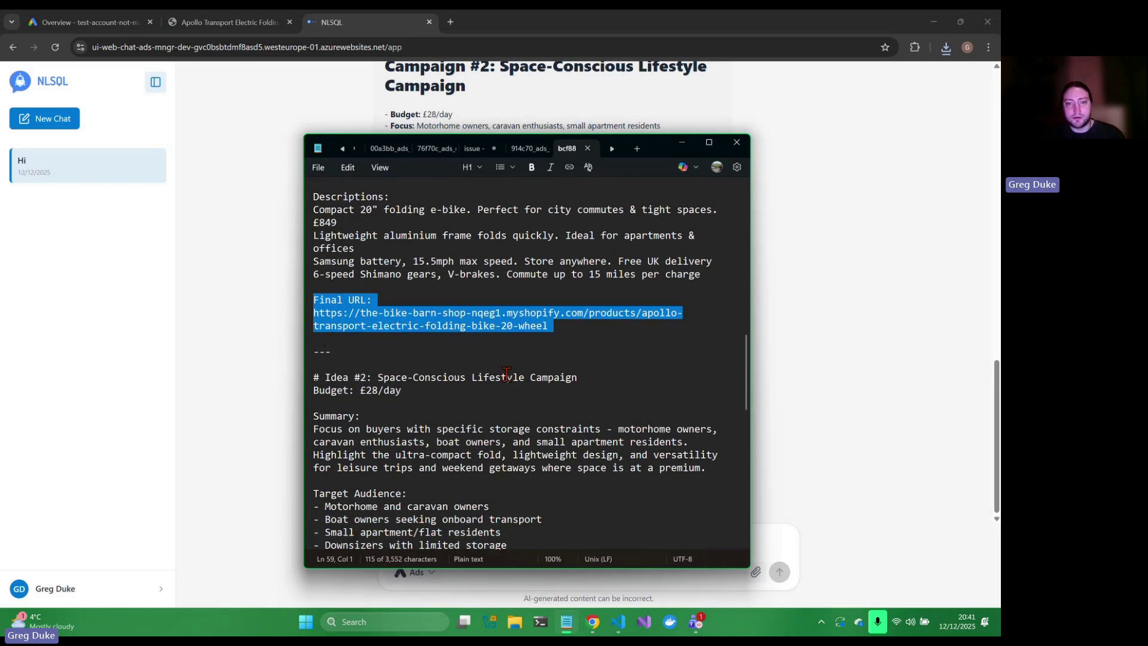
pyautogui.click(781, 366)
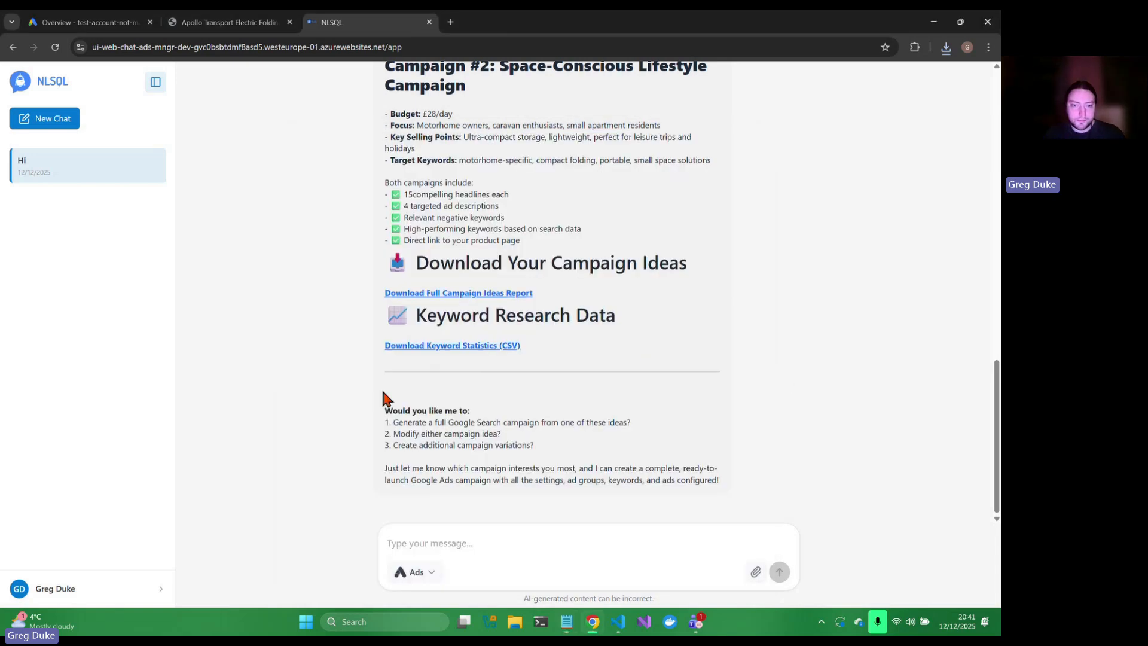
# Send the agent the message "please create a full campaign for idea 2"
pyautogui.click(489, 538)
pyautogui.write('plea')
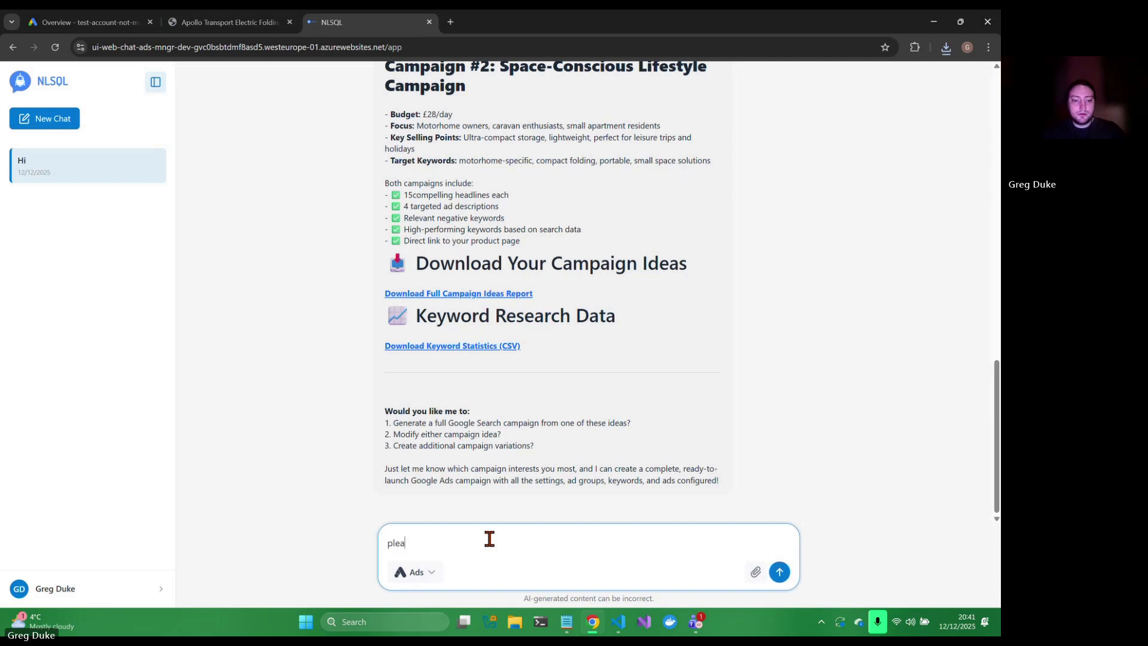
pyautogui.write('se create a fuc')
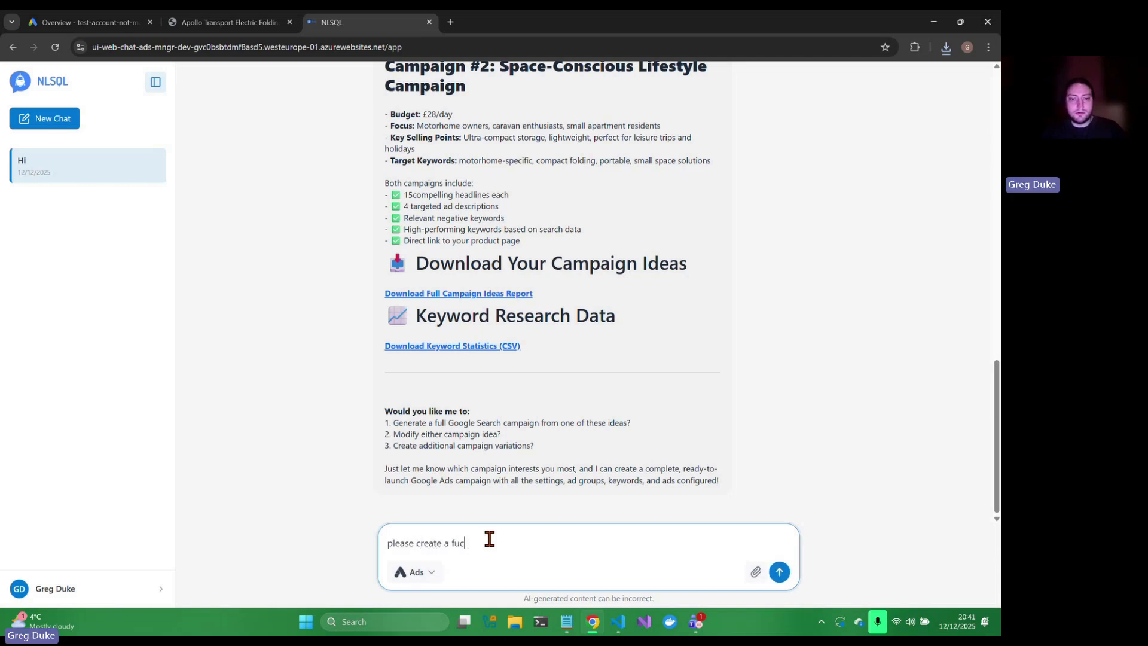
pyautogui.press('BackSpace')
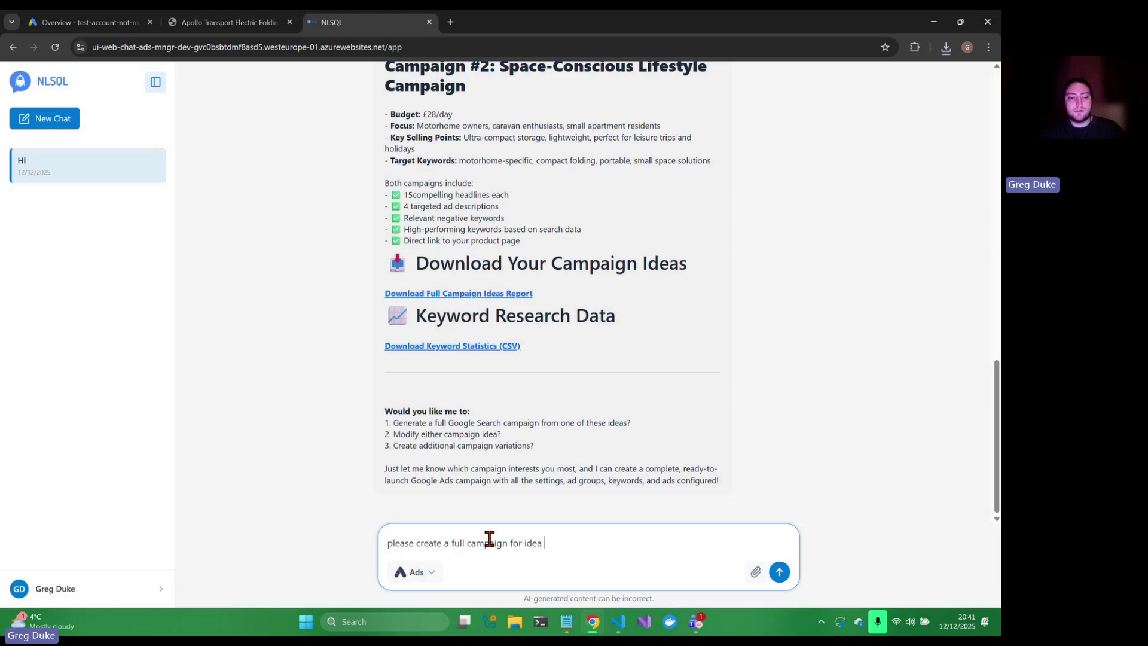
pyautogui.press('Return')
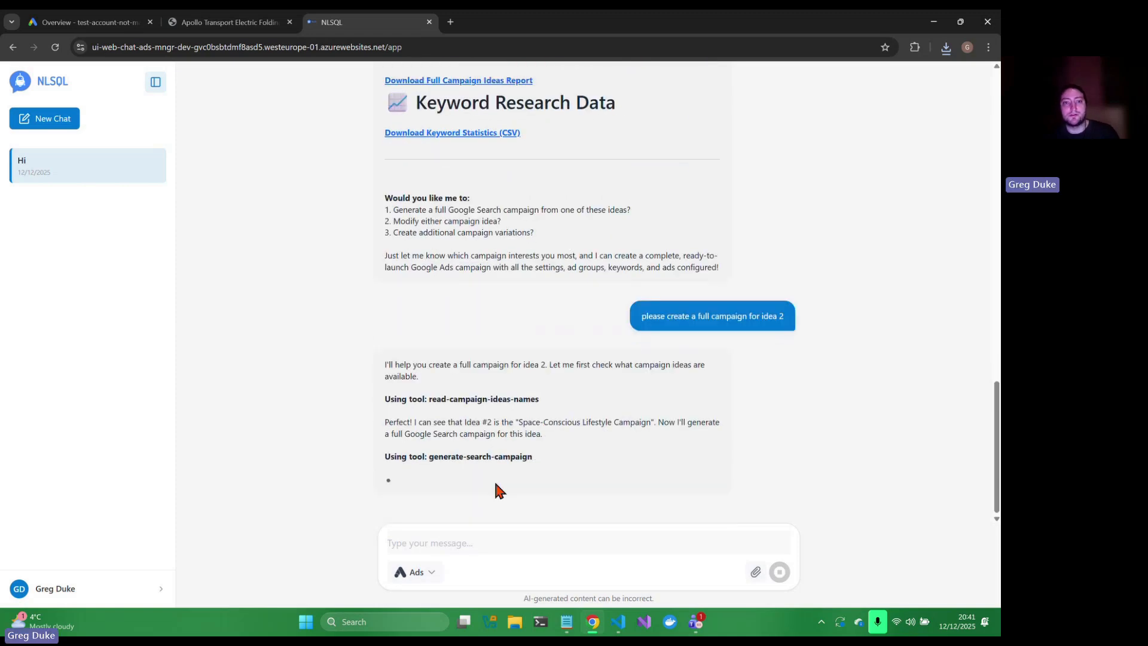
# Highlight the read-campaign-ideas-names tool call in the agent's reply
pyautogui.moveTo(429, 406); pyautogui.dragTo(541, 407)
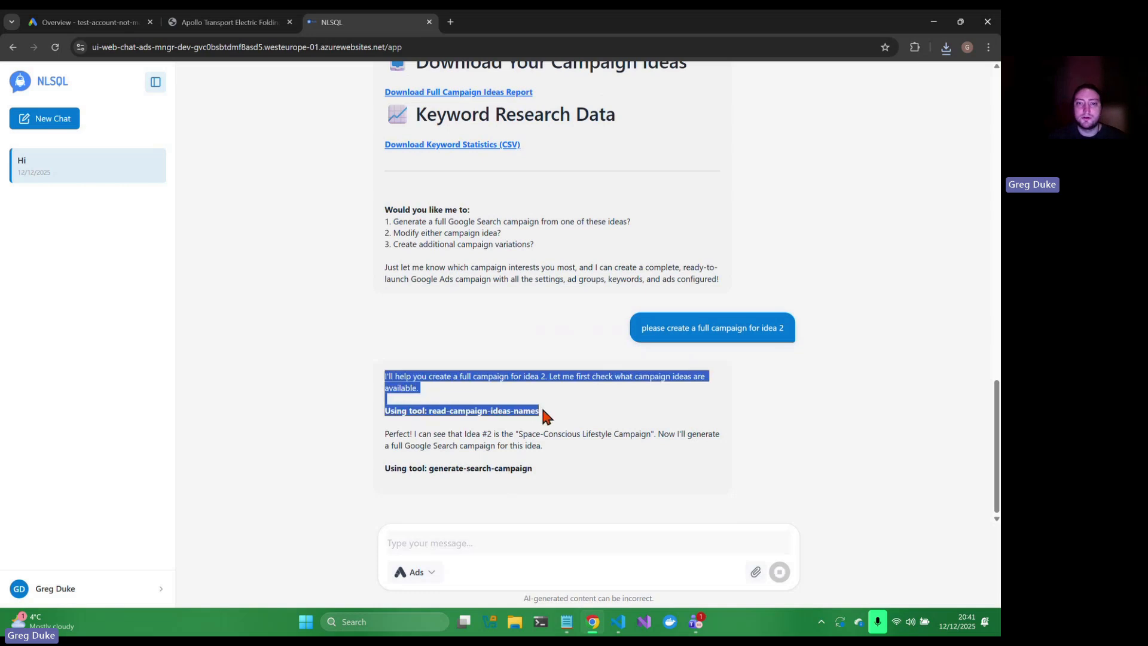
pyautogui.click(540, 406)
pyautogui.moveTo(428, 409); pyautogui.dragTo(534, 406)
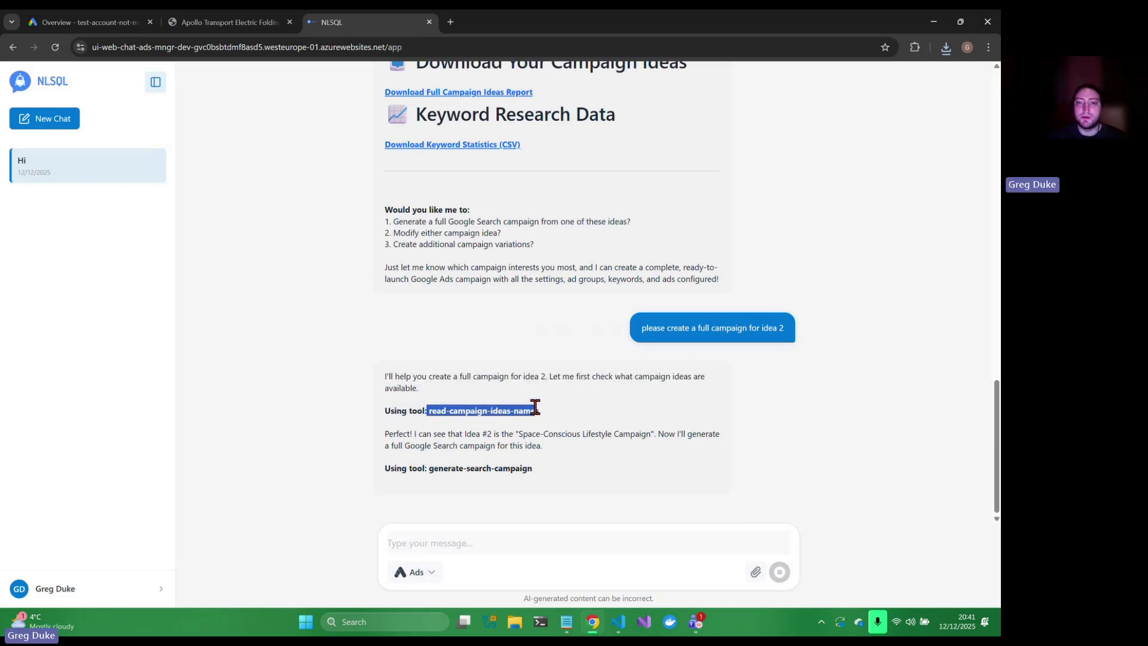
pyautogui.click(518, 461)
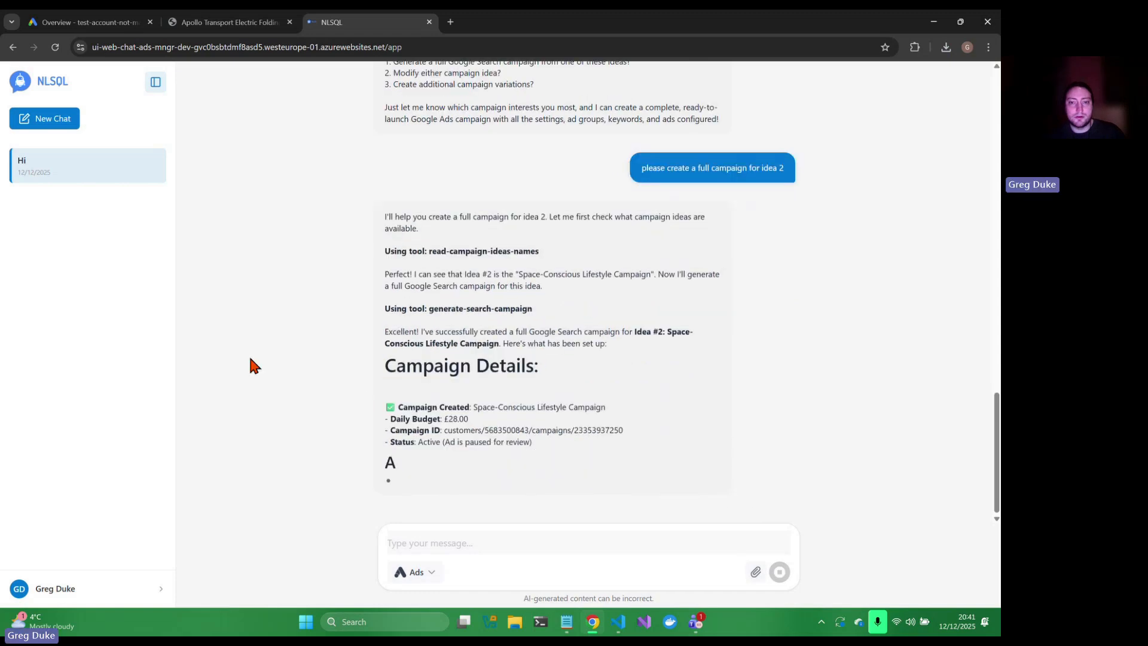
# Switch to Google Ads, reload the account's campaign list and open the Space-Conscious Lifestyle Campaign
pyautogui.click(84, 22)
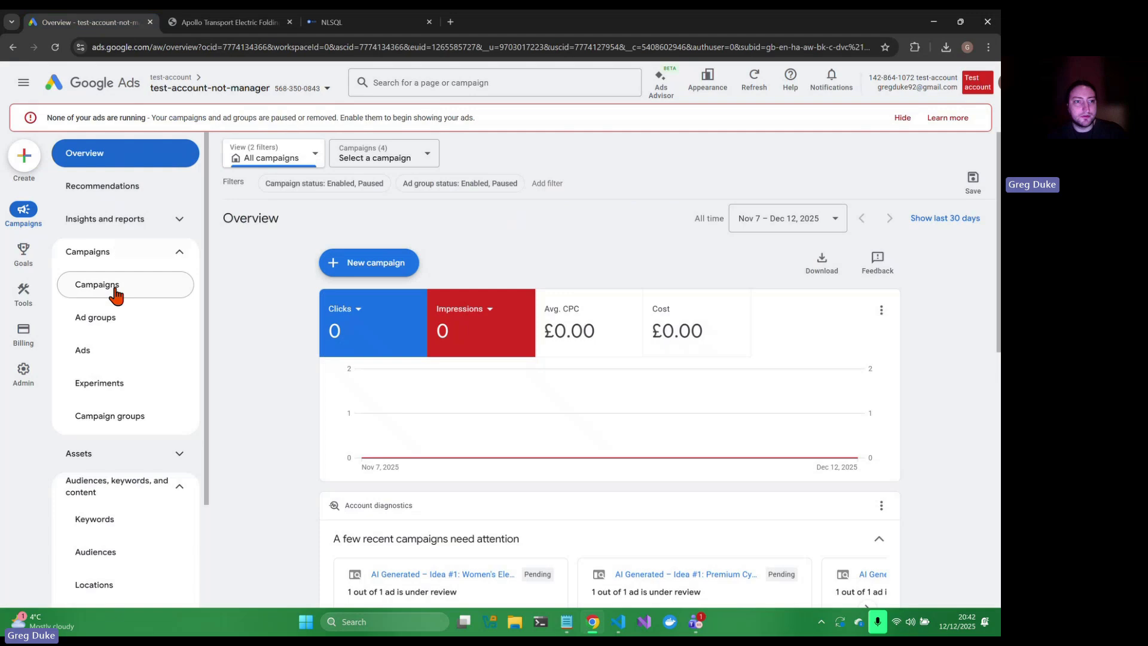
pyautogui.click(186, 282)
pyautogui.scroll(-3, 257, 353)
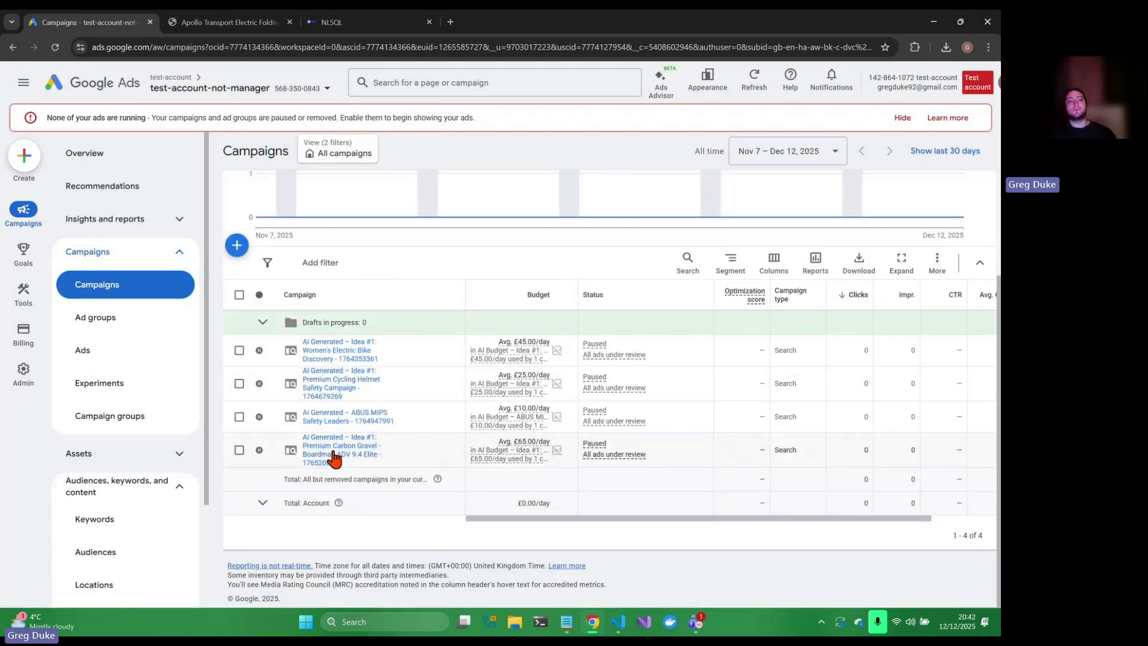
pyautogui.click(55, 48)
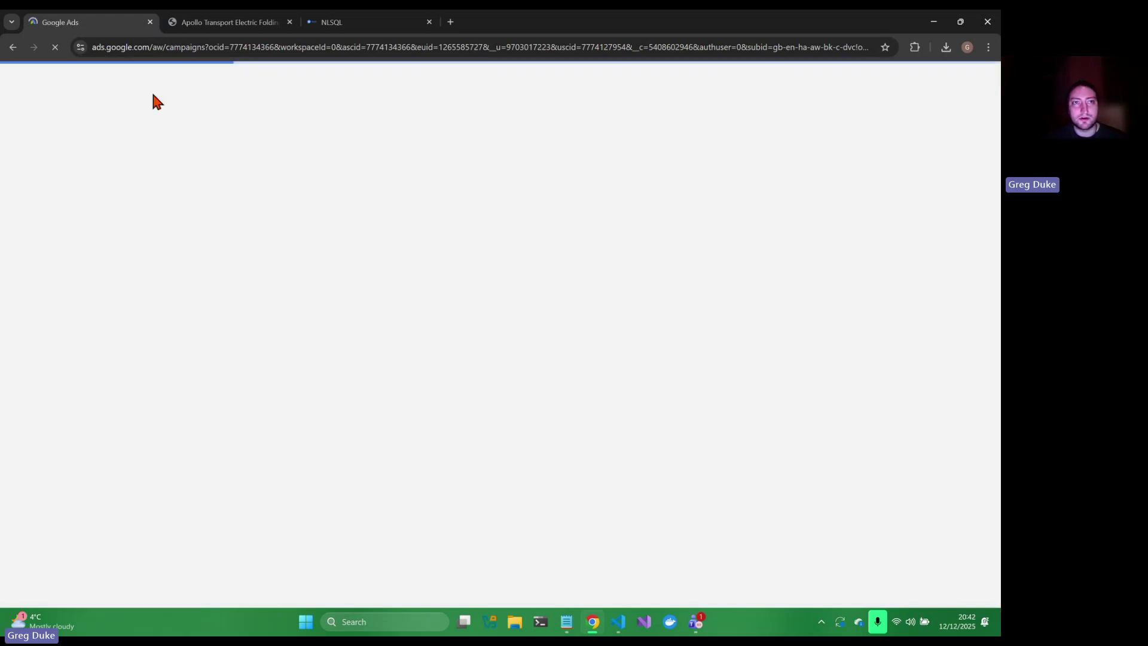
pyautogui.scroll(-3, 360, 429)
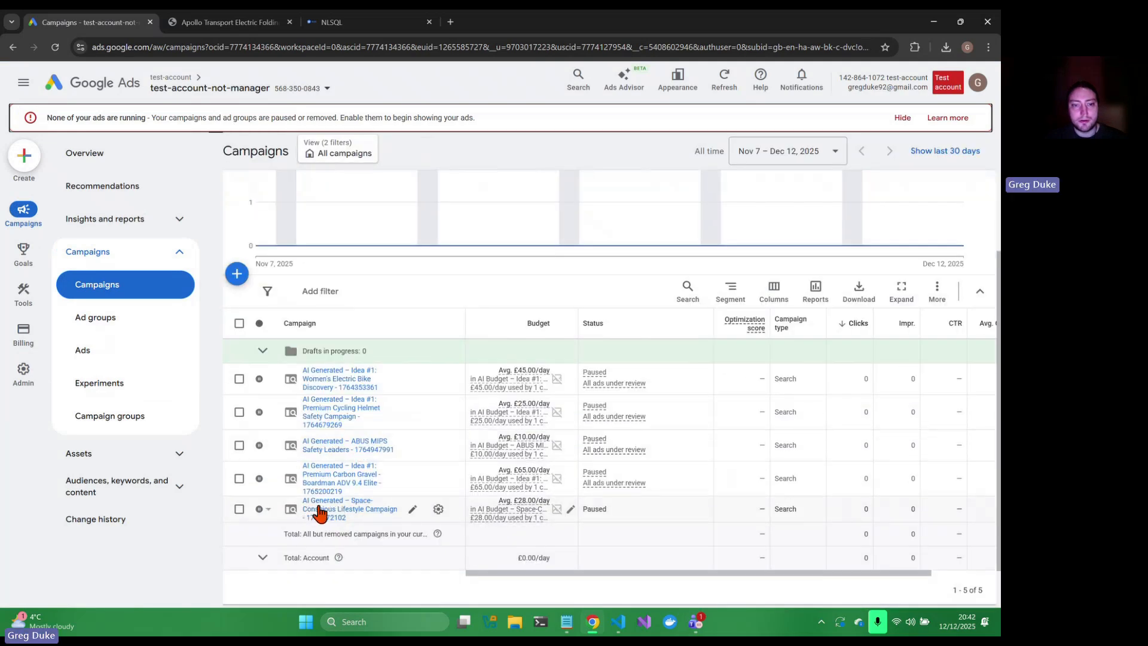
pyautogui.click(371, 513)
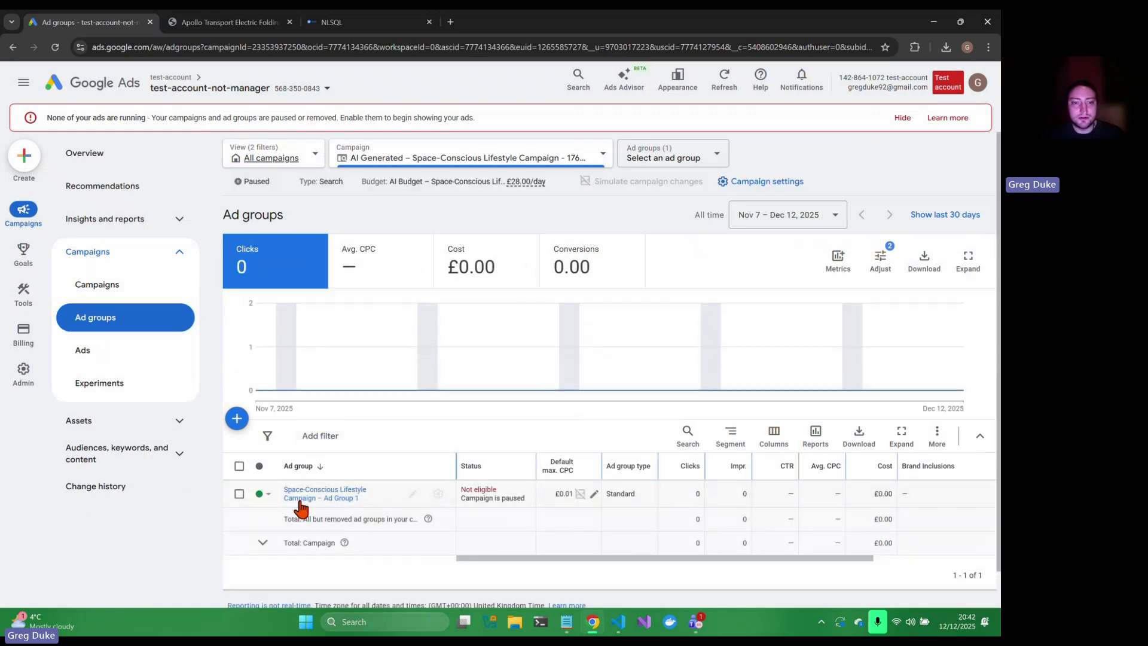
# Open the campaign's Ad Group 1 and review its keywords and their maximum CPC bids
pyautogui.click(334, 494)
pyautogui.scroll(-5, 397, 436)
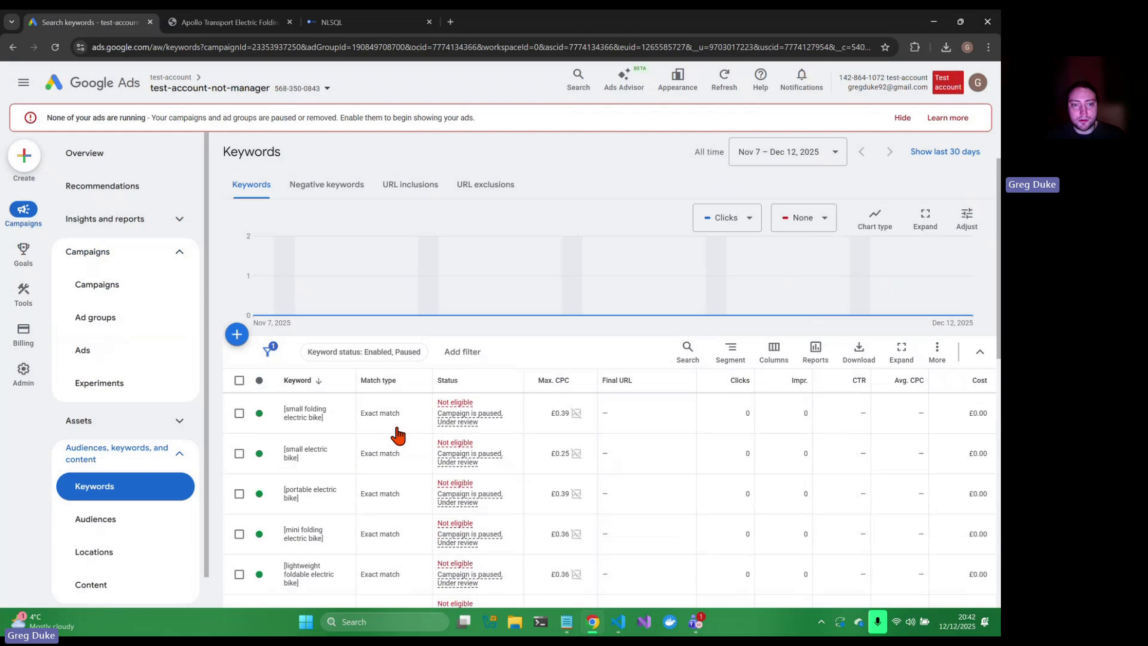
pyautogui.scroll(-1, 398, 430)
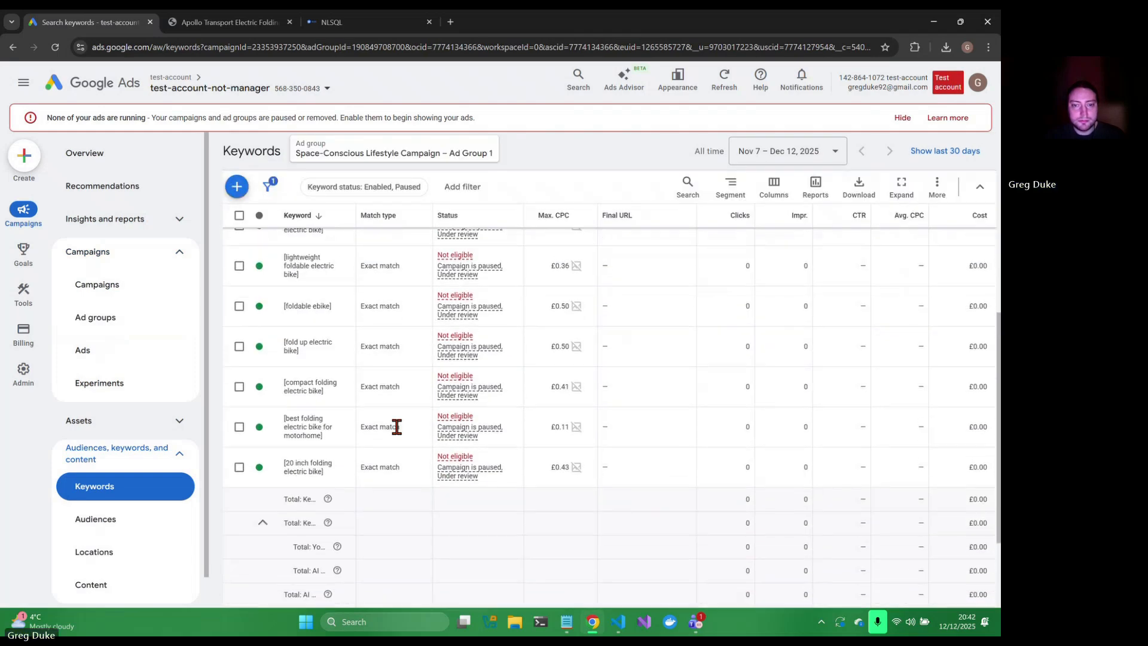
pyautogui.scroll(3, 396, 425)
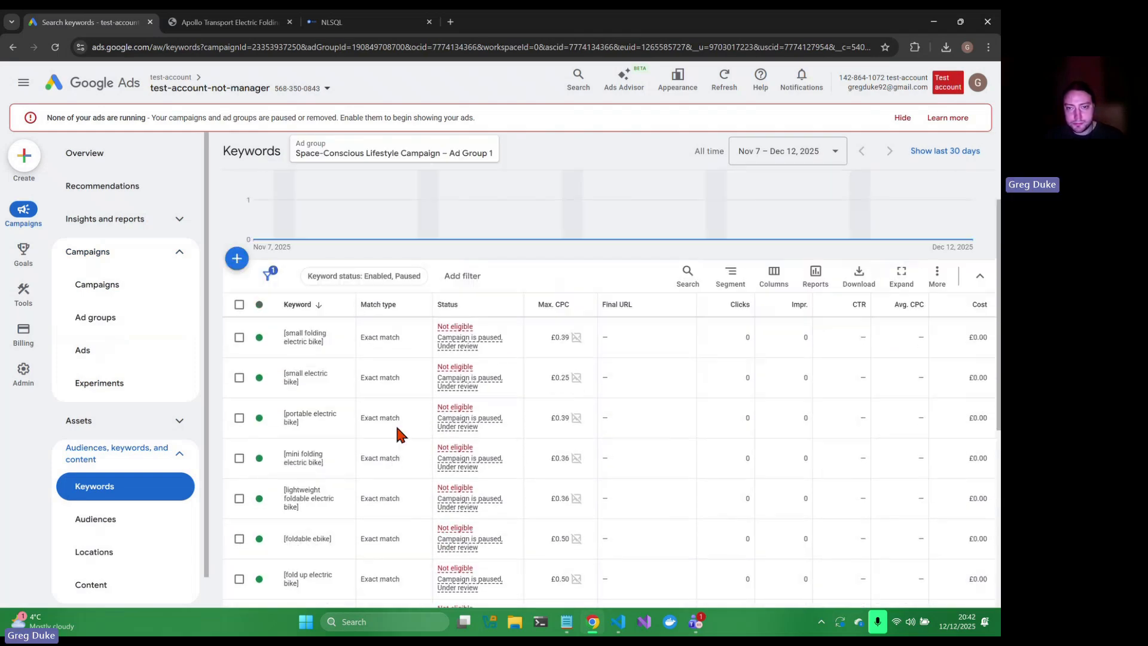
pyautogui.scroll(-3, 397, 428)
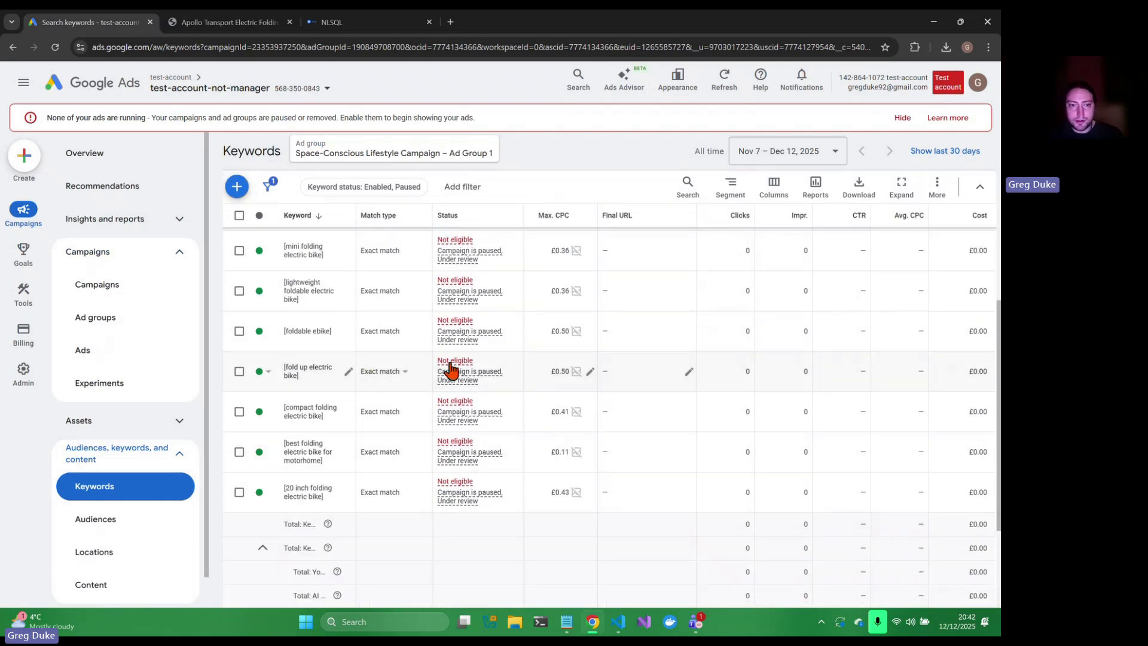
pyautogui.scroll(1, 556, 377)
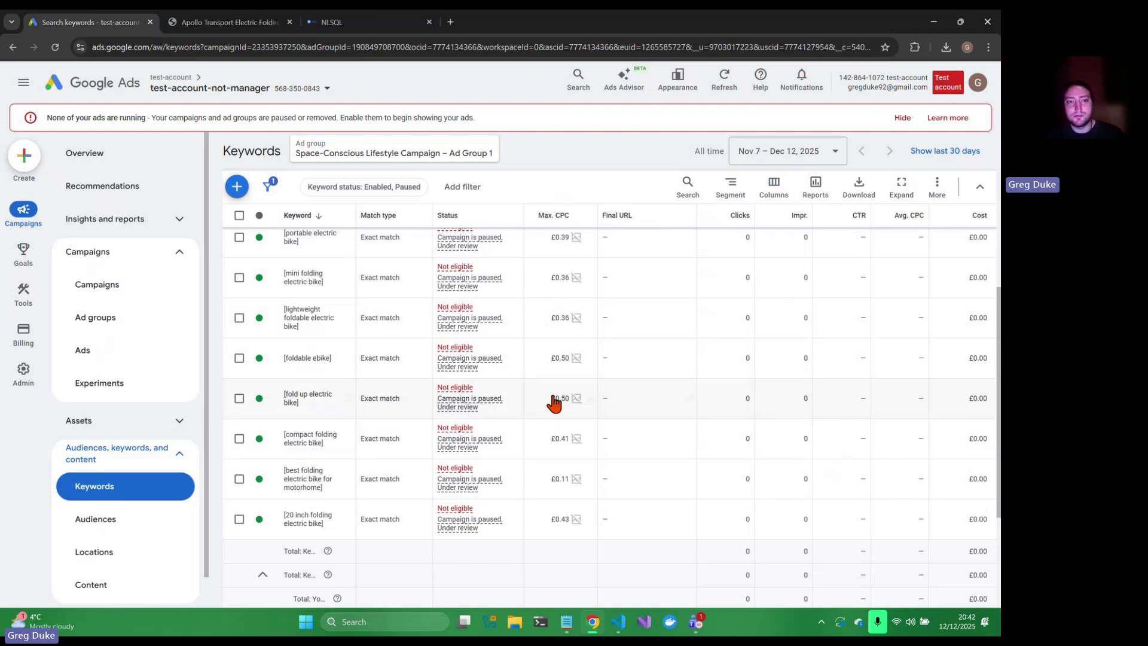
# Switch to the NLSQL chat and draft the message "please lower the cpc on foldable e bike" without sending it
pyautogui.click(359, 22)
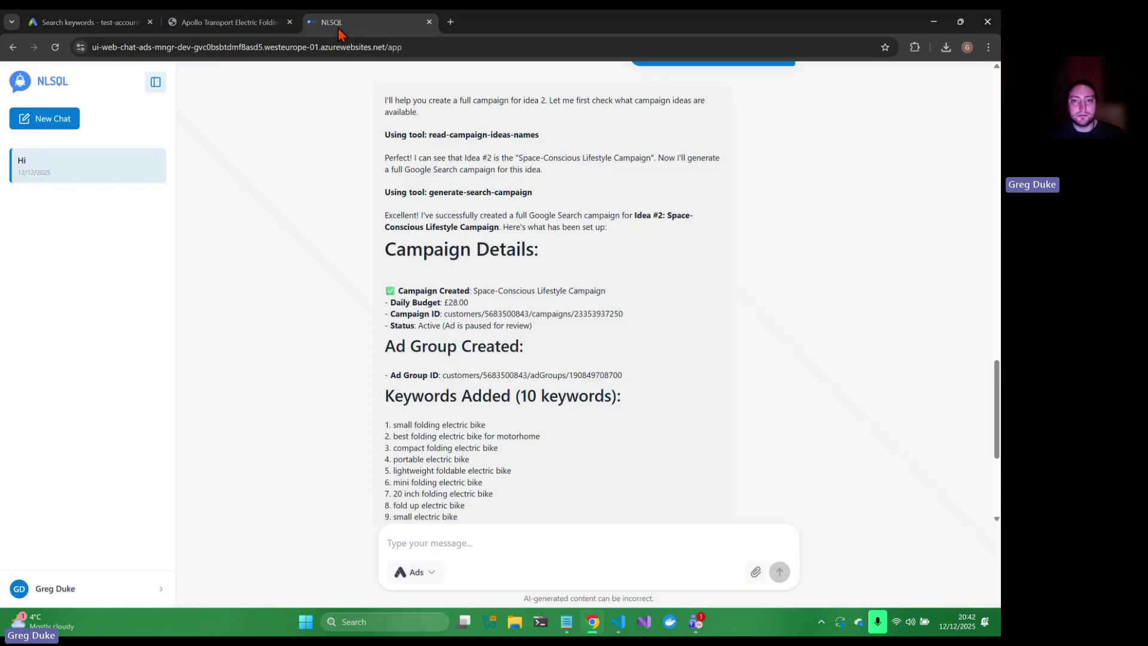
pyautogui.scroll(-5, 427, 386)
pyautogui.write('ple')
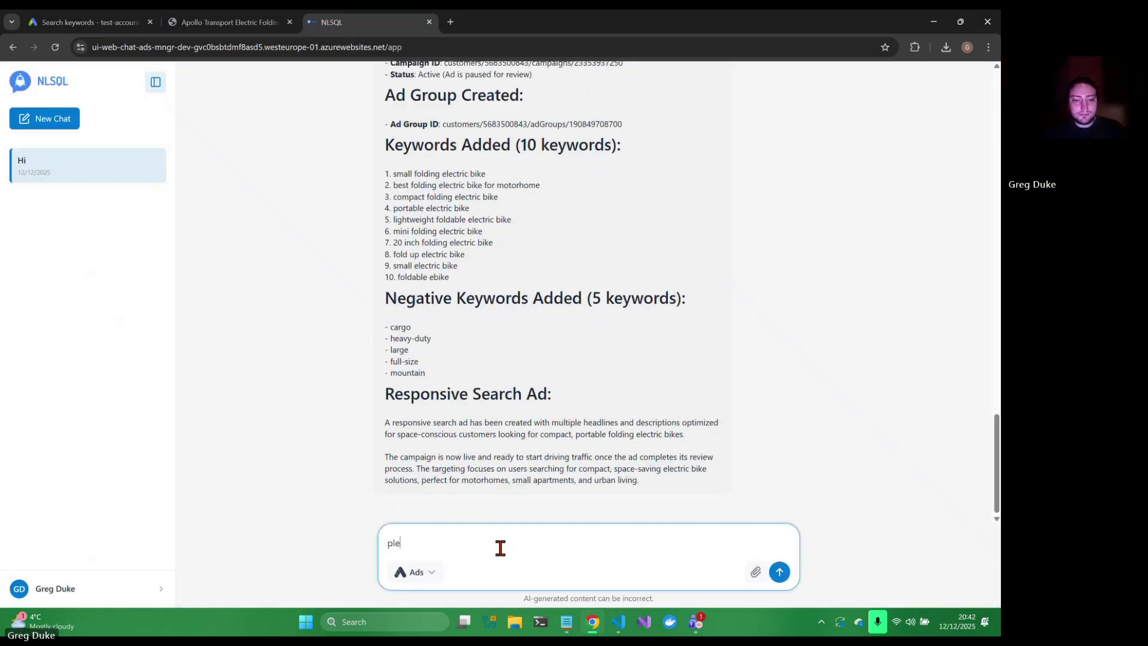
pyautogui.write('ase lower the cpc on f')
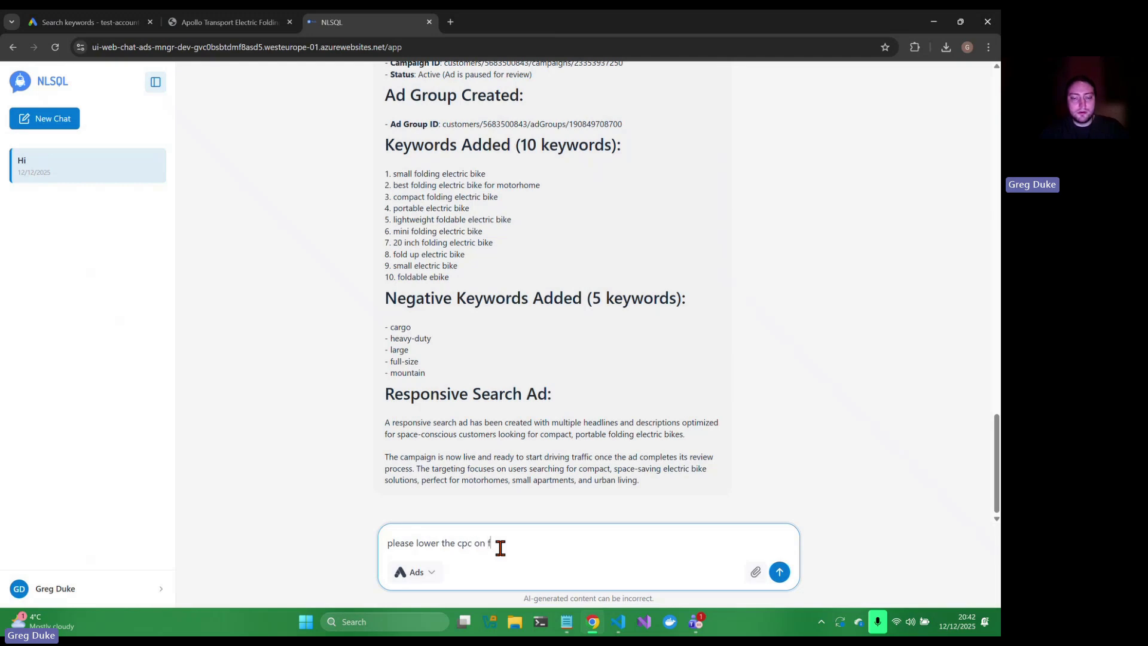
pyautogui.press('BackSpace')
pyautogui.write('foldable')
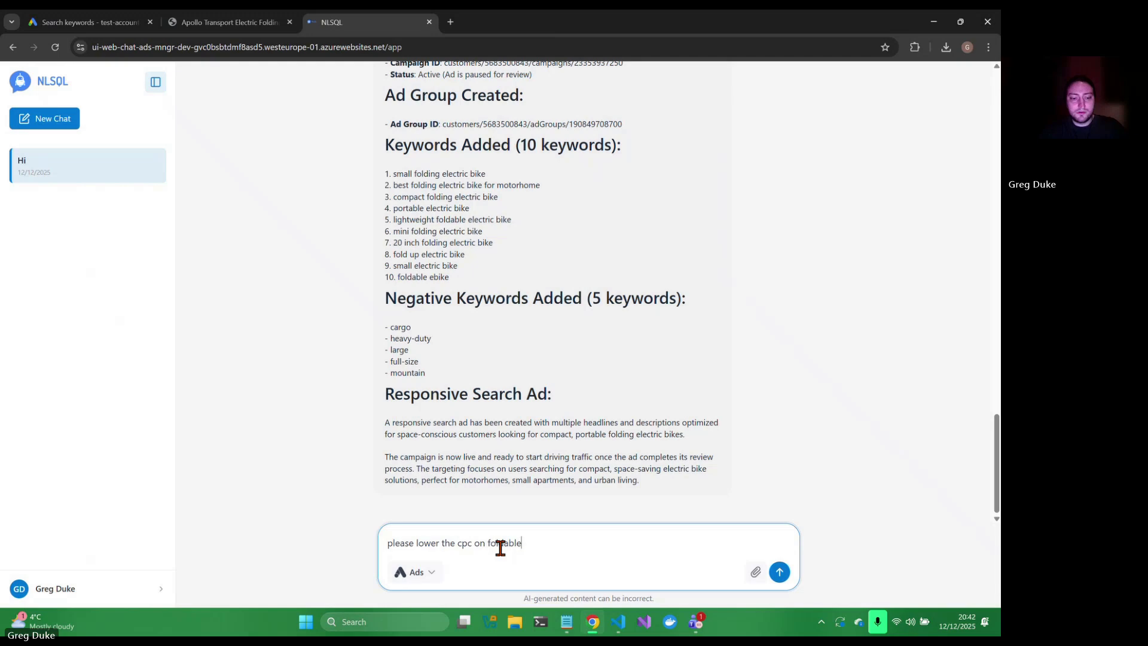
pyautogui.write(' electric')
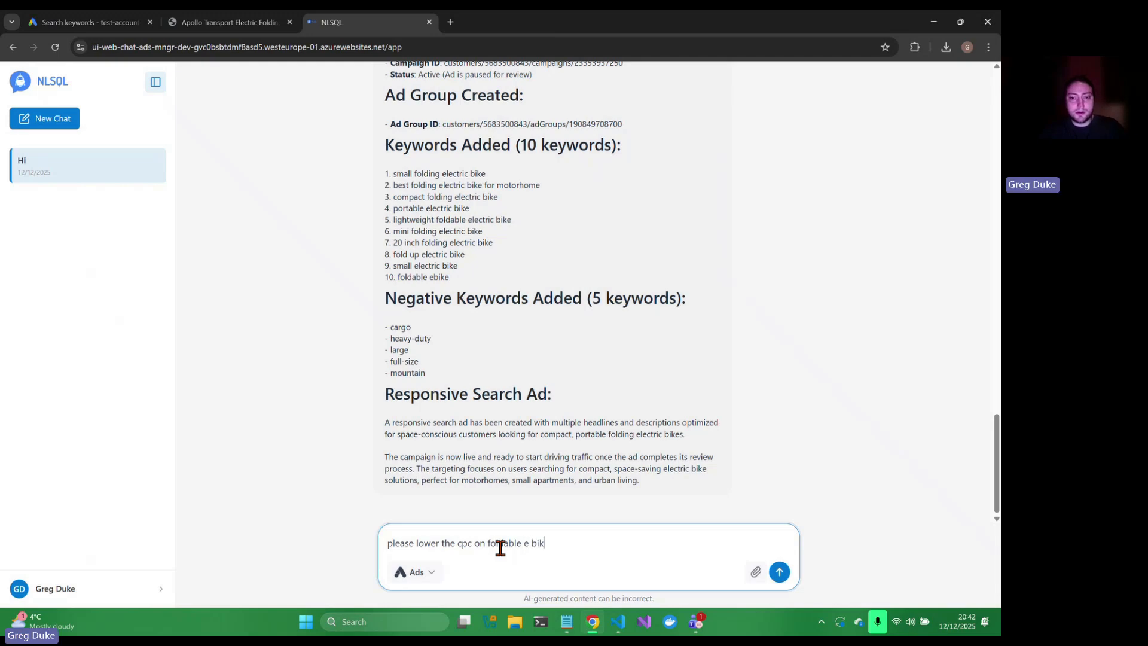
pyautogui.write(' bike')
# Check the keyword names in Google Ads, correct the NLSQL draft's keyword to "foldable ebike" in quotes and add "and foldup electric bike"
pyautogui.click(89, 22)
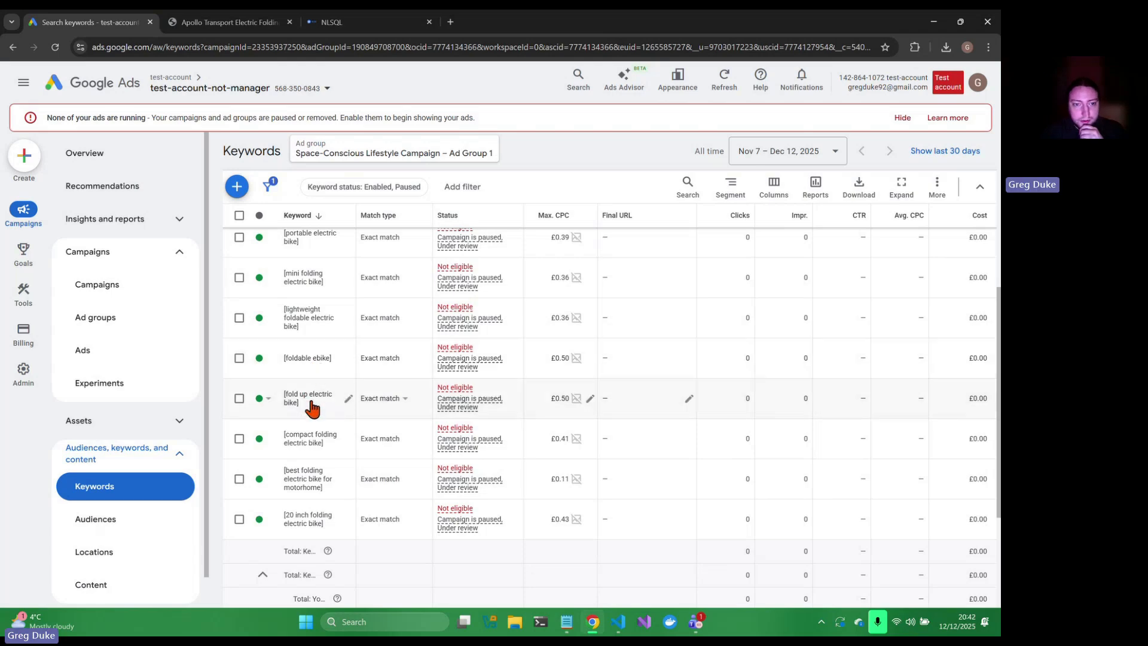
pyautogui.click(378, 24)
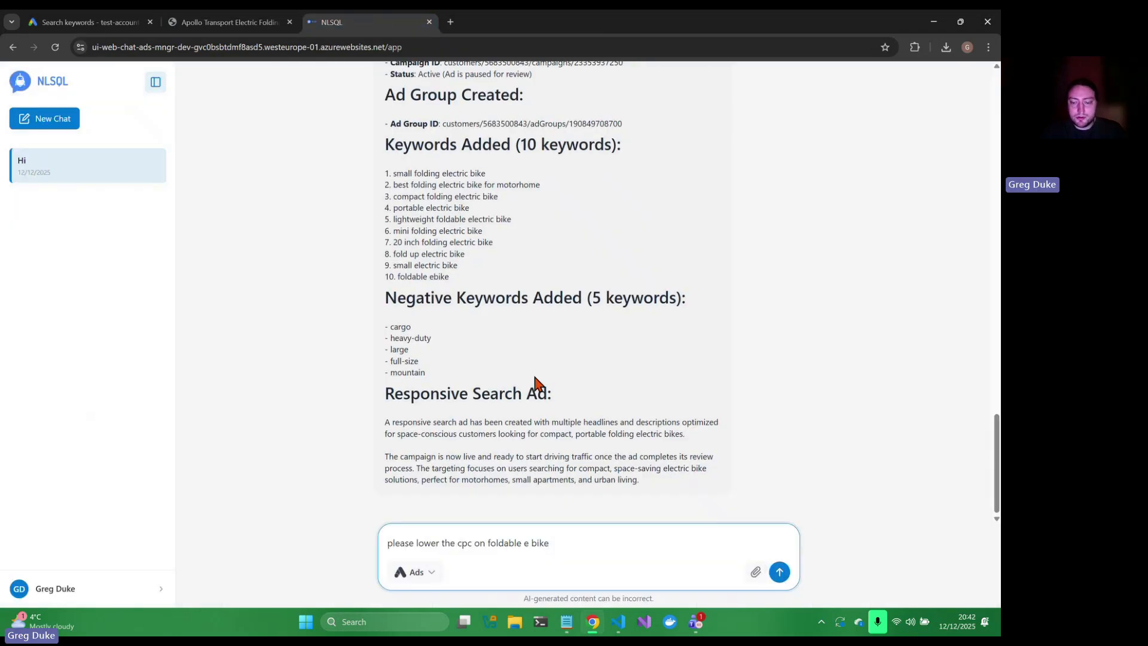
pyautogui.hotkey('ctrl', 'Left')
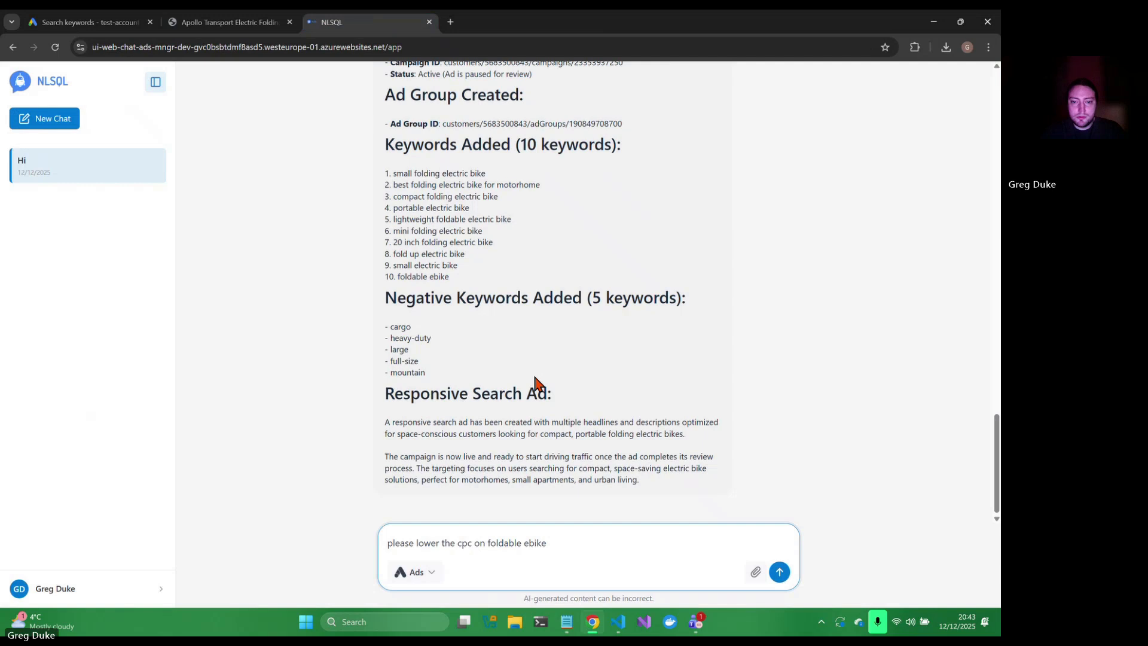
pyautogui.write('"')
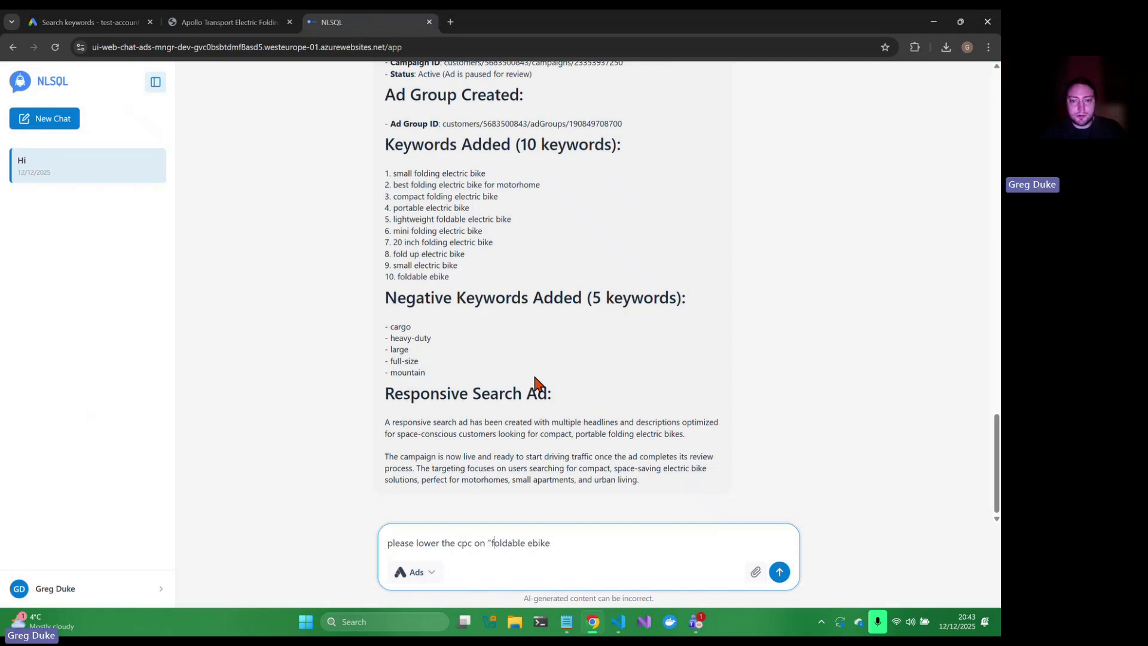
pyautogui.press('Right')
pyautogui.press('Right')
pyautogui.press('Right')
pyautogui.press('Right')
pyautogui.press('Right')
pyautogui.press('Right')
pyautogui.press('Right')
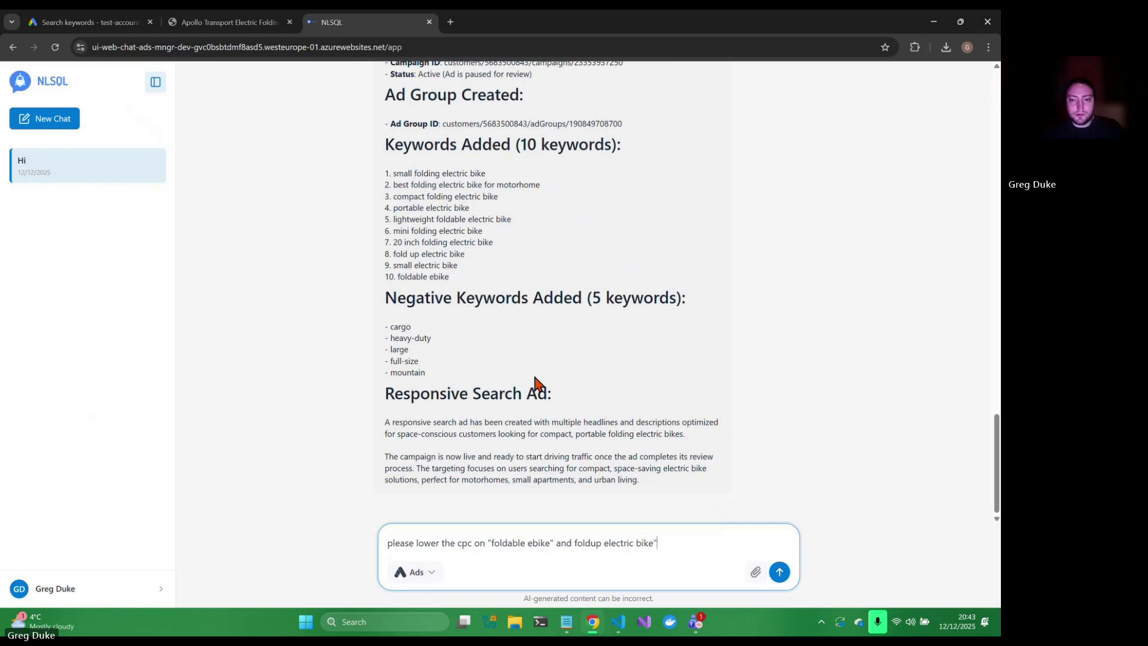
# Correct the second keyword to "fold up electric bike", append "to 40 pence be sure to keep them as exact match keywords" and send the message
pyautogui.press('Left')
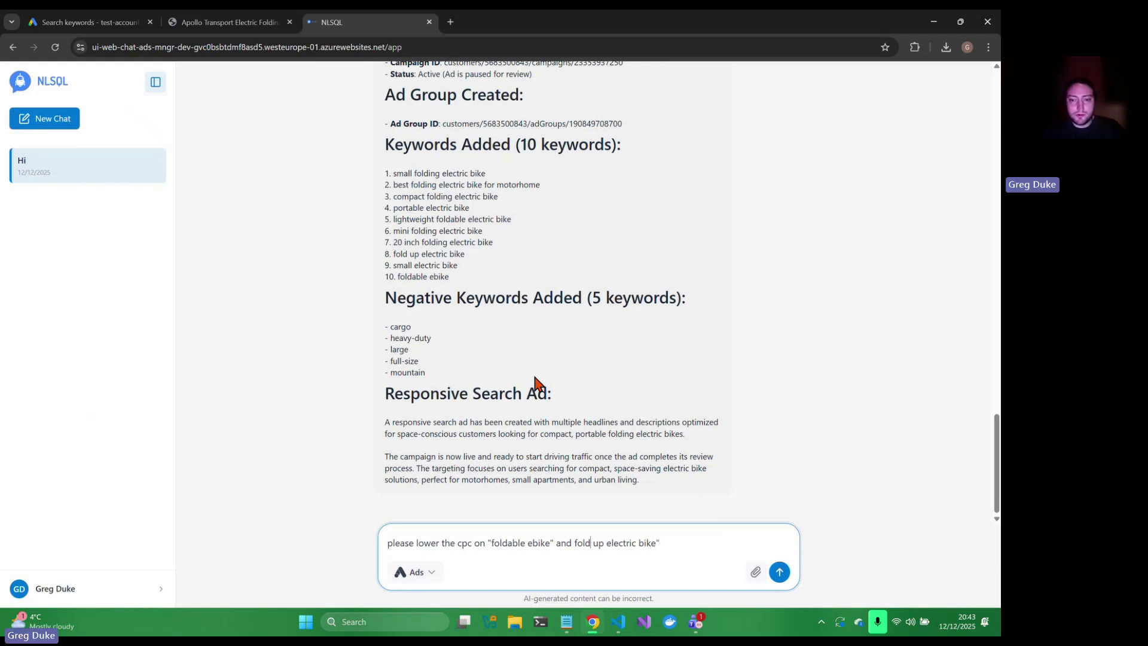
pyautogui.write('"')
pyautogui.press('Right')
pyautogui.press('Right')
pyautogui.press('Right')
pyautogui.press('Right')
pyautogui.press('Right')
pyautogui.press('Right')
pyautogui.press('Right')
pyautogui.press('Right')
pyautogui.press('Right')
pyautogui.press('Right')
pyautogui.press('Right')
pyautogui.press('Right')
pyautogui.press('Right')
pyautogui.press('Right')
pyautogui.press('Right')
pyautogui.press('Right')
pyautogui.press('Right')
pyautogui.press('Right')
pyautogui.press('Right')
pyautogui.press('Right')
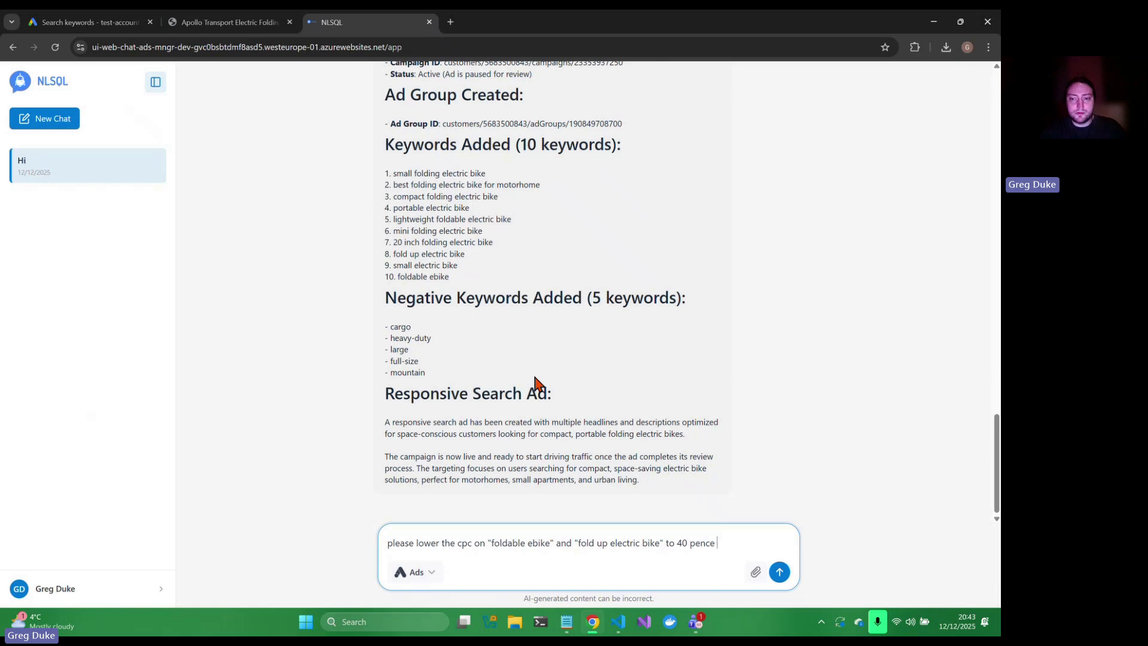
pyautogui.write('be')
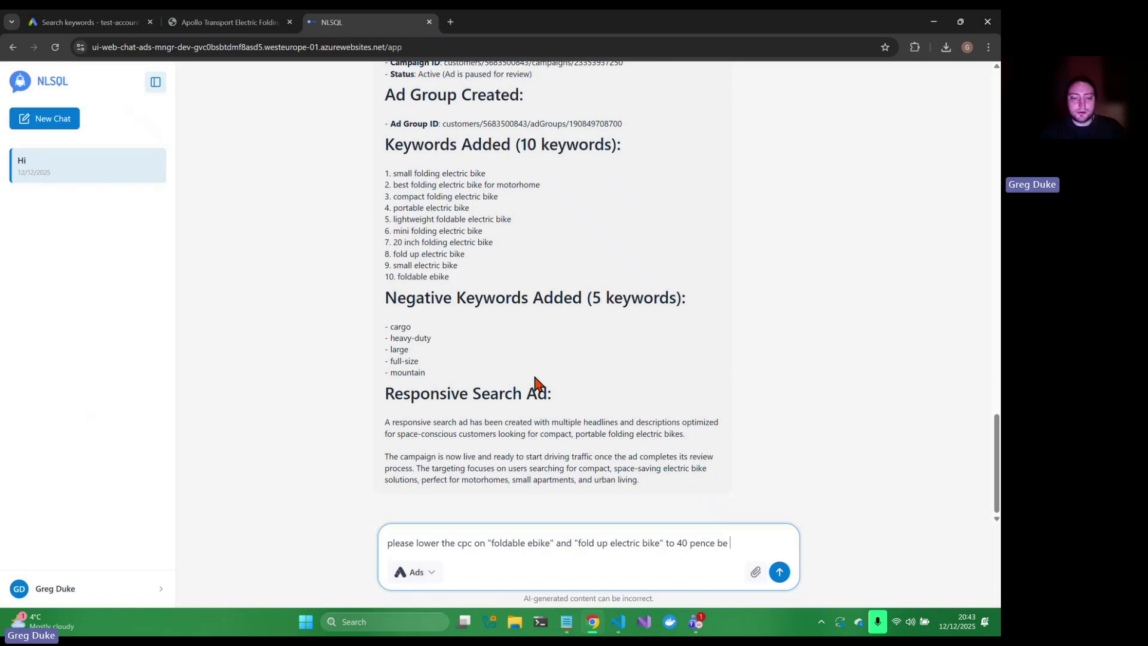
pyautogui.write(' sure to keep them as exact match keywords')
pyautogui.press('Return')
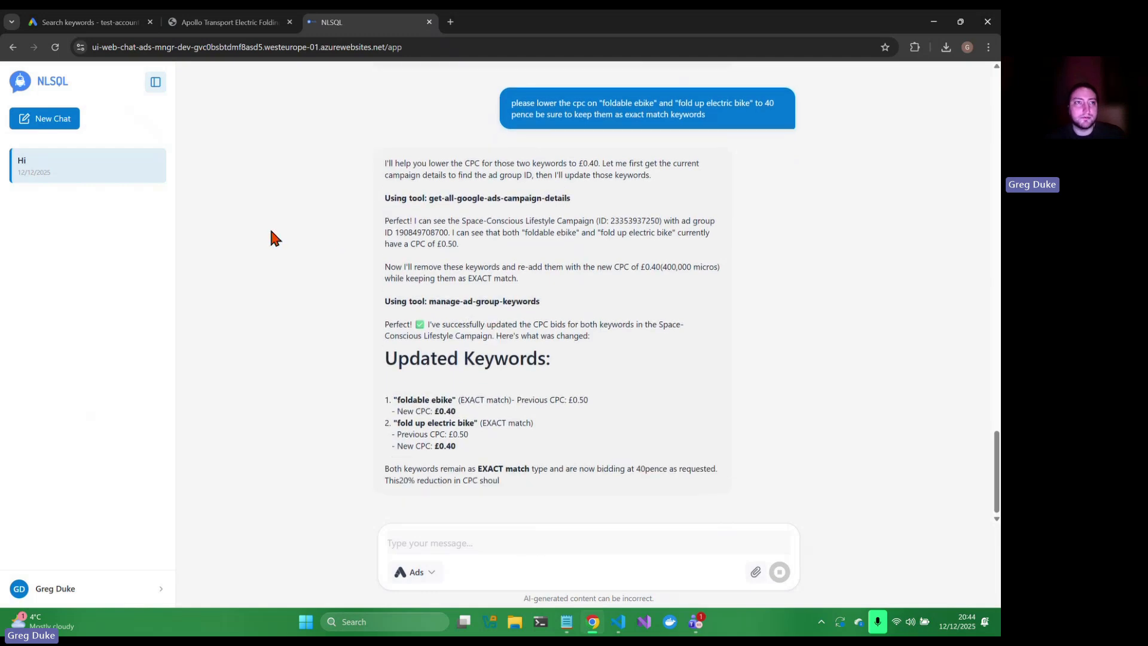
# Switch to Google Ads, reload Ad Group 1's keyword list and check the foldable ebike and fold up electric bike entries
pyautogui.click(77, 23)
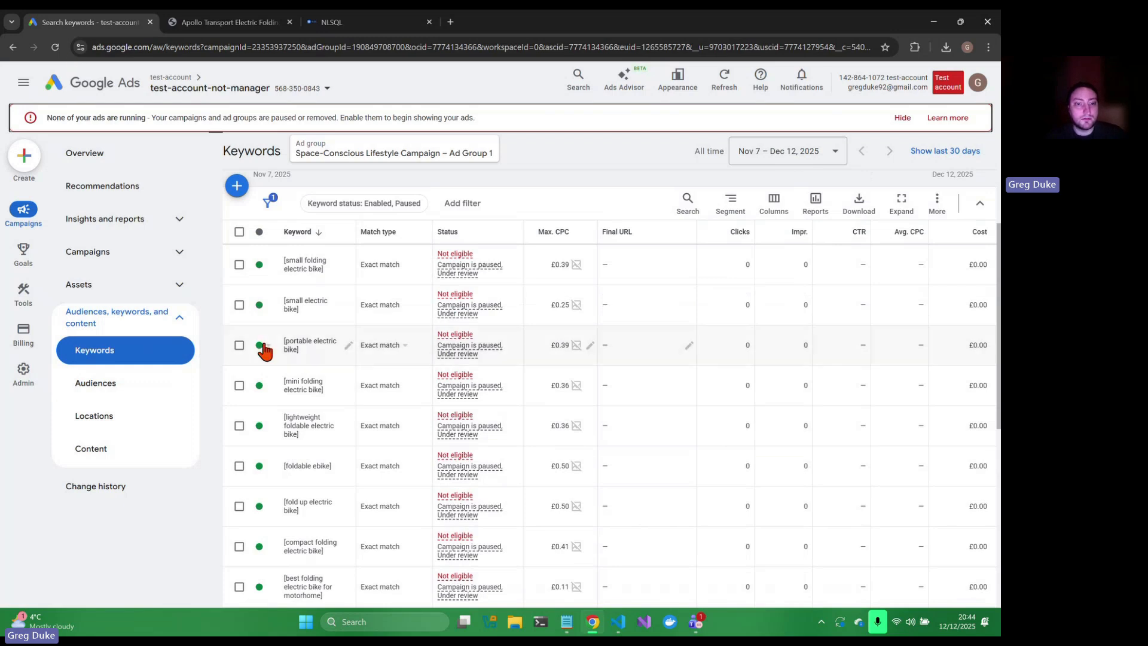
pyautogui.scroll(-4, 265, 353)
pyautogui.scroll(3, 265, 352)
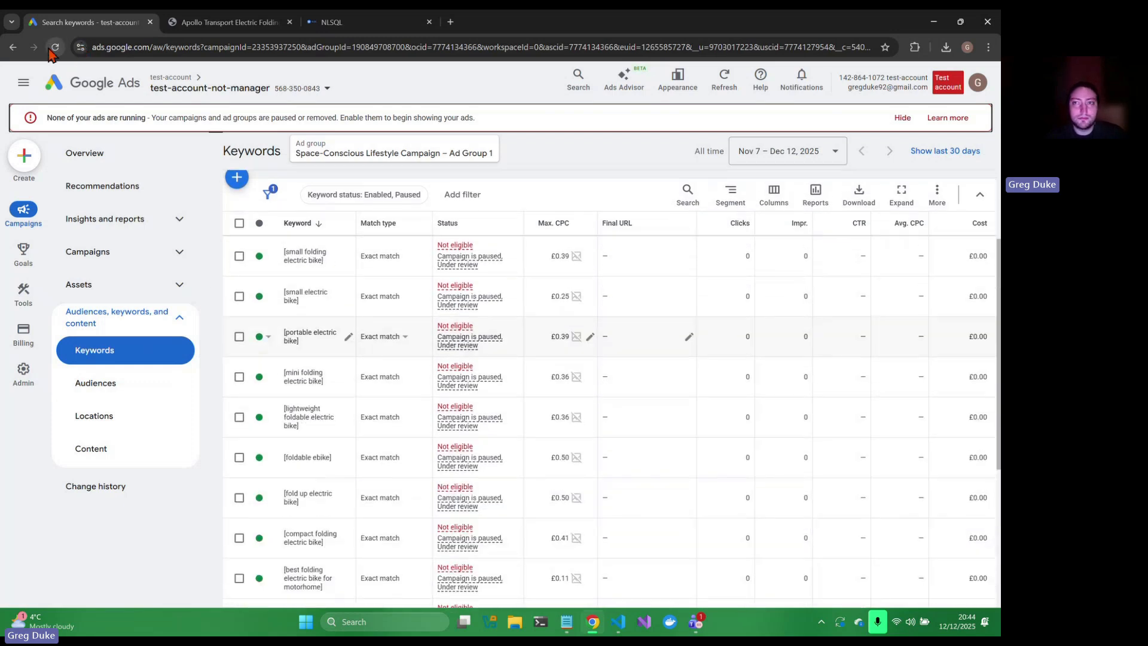
pyautogui.click(53, 49)
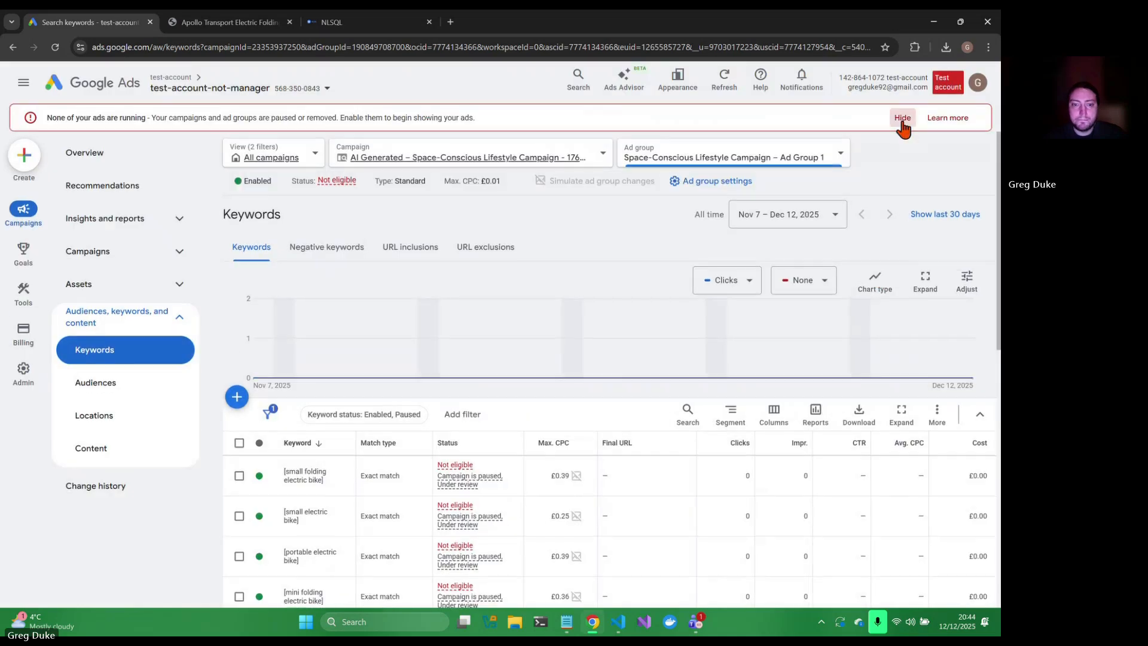
pyautogui.click(901, 113)
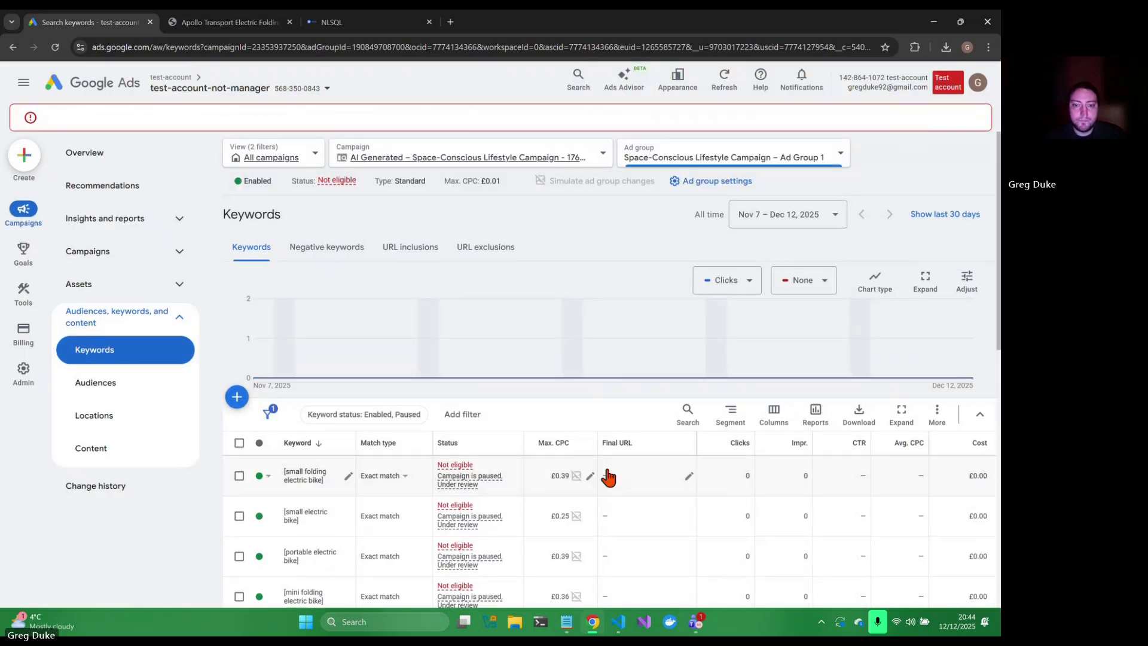
pyautogui.scroll(-5, 608, 477)
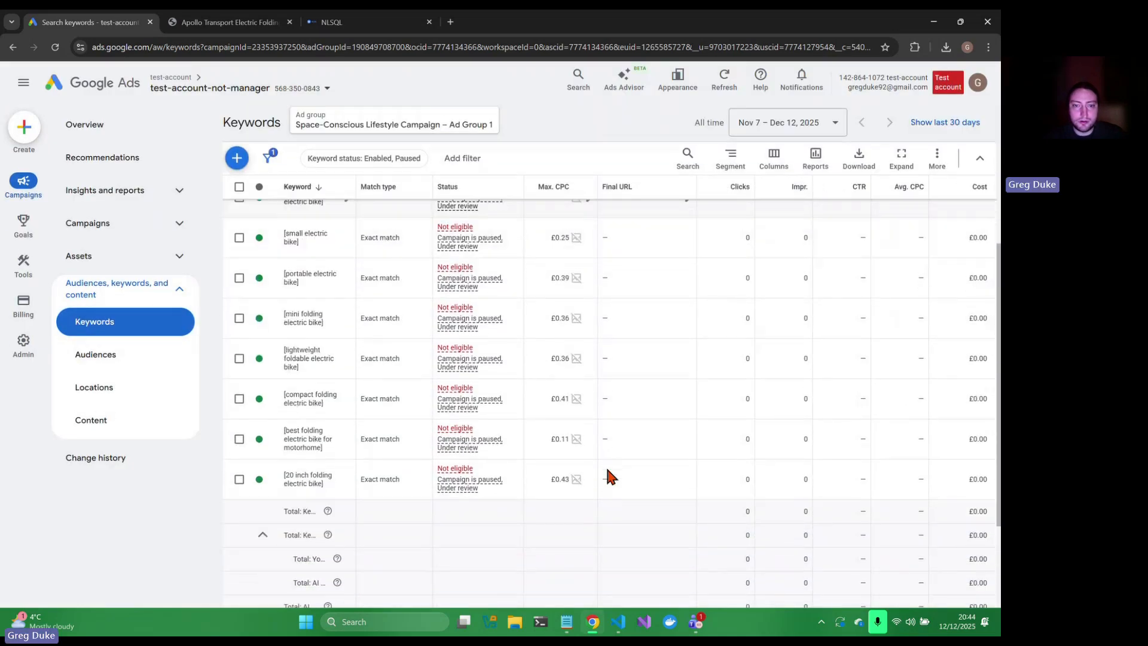
pyautogui.scroll(1, 608, 477)
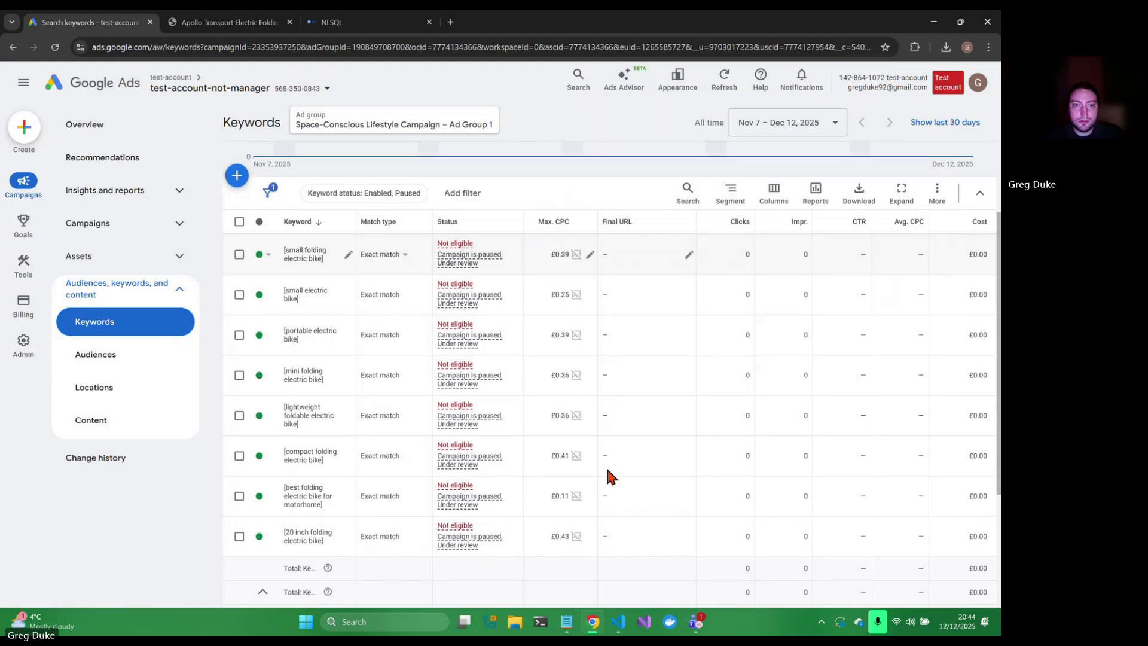
# Switch back to the NLSQL chat and send the agent the message "please make sure you add the keywords"
pyautogui.click(223, 22)
pyautogui.click(362, 22)
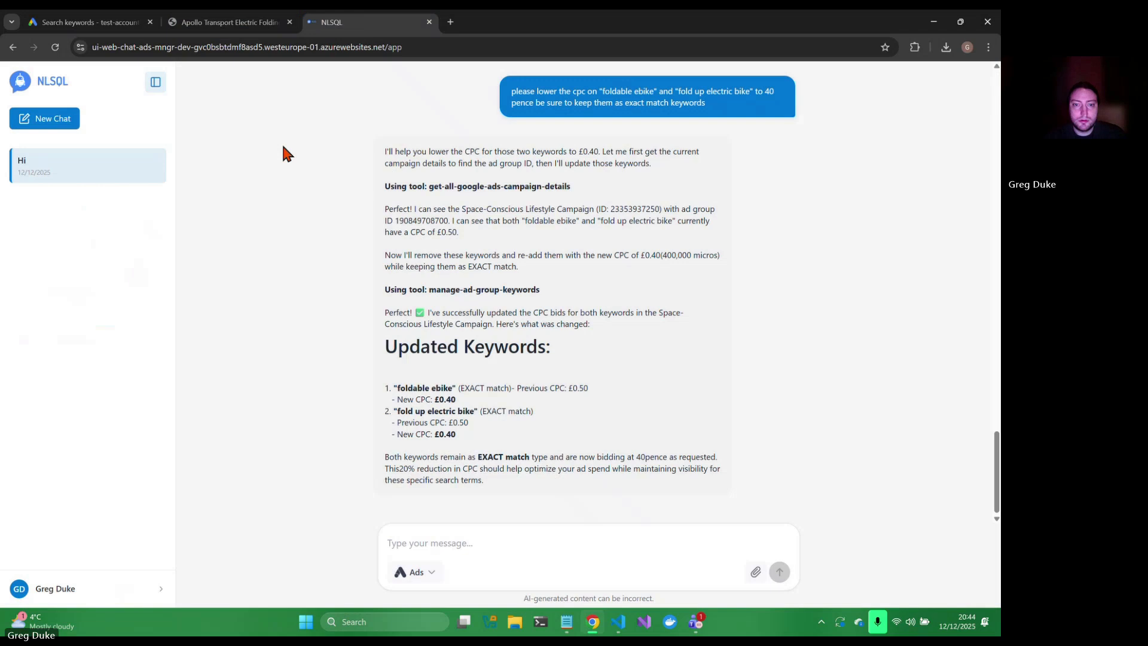
pyautogui.click(509, 546)
pyautogui.write('please make sure you add the keywords')
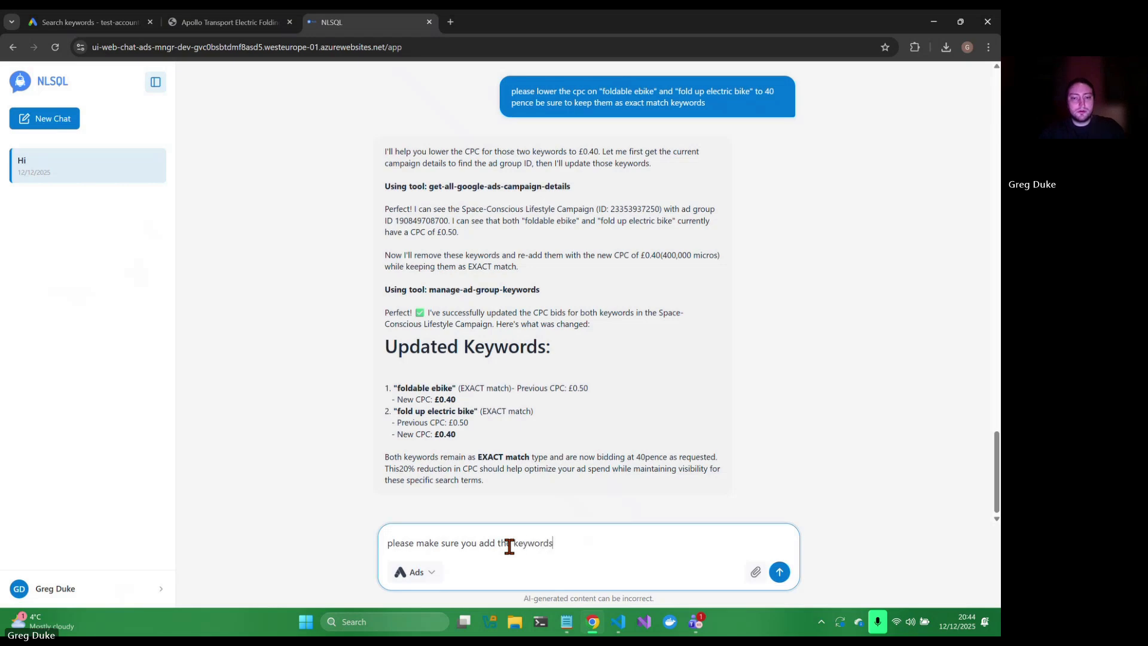
pyautogui.press('Return')
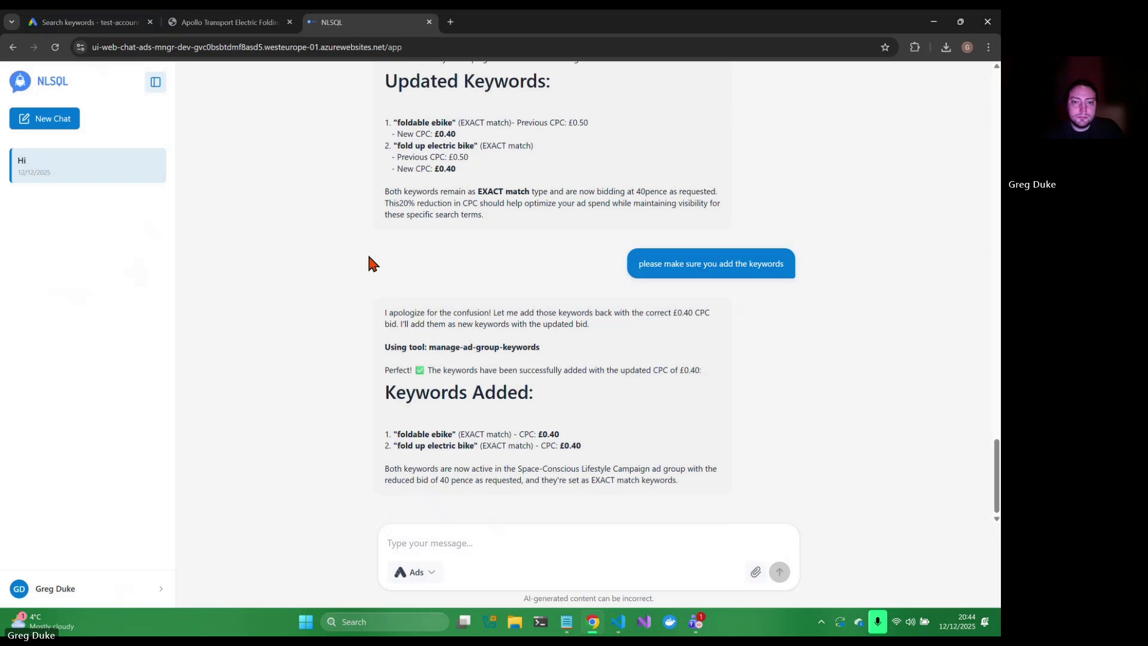
# Switch to Google Ads, reload the keyword list and review the maximum CPC and match type of each keyword
pyautogui.click(75, 17)
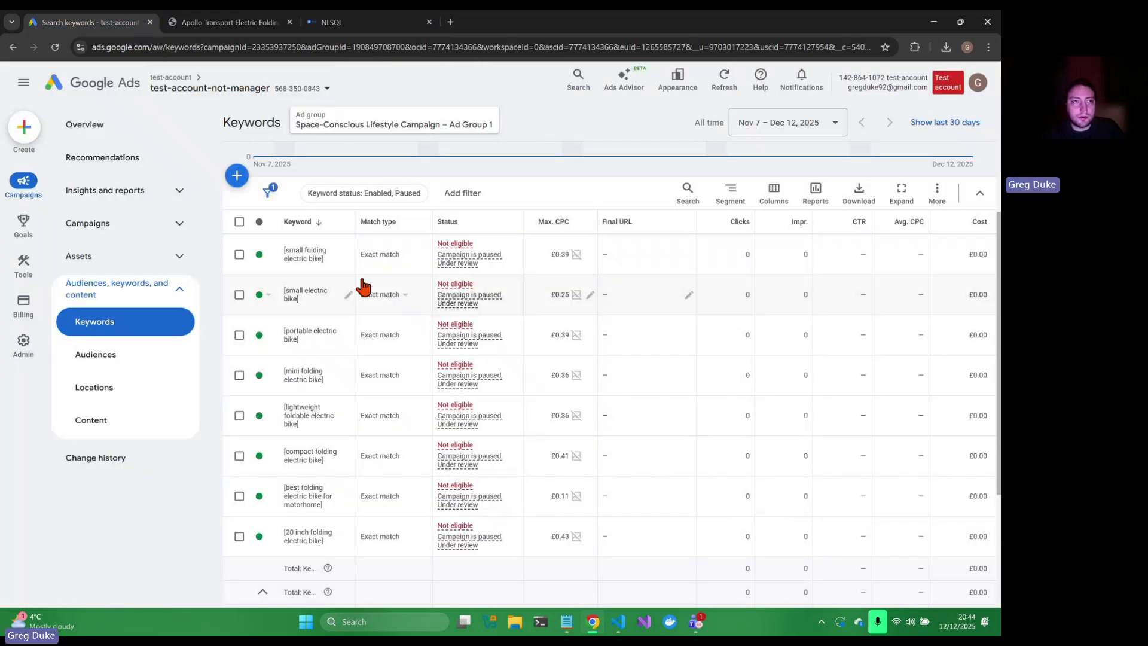
pyautogui.click(55, 47)
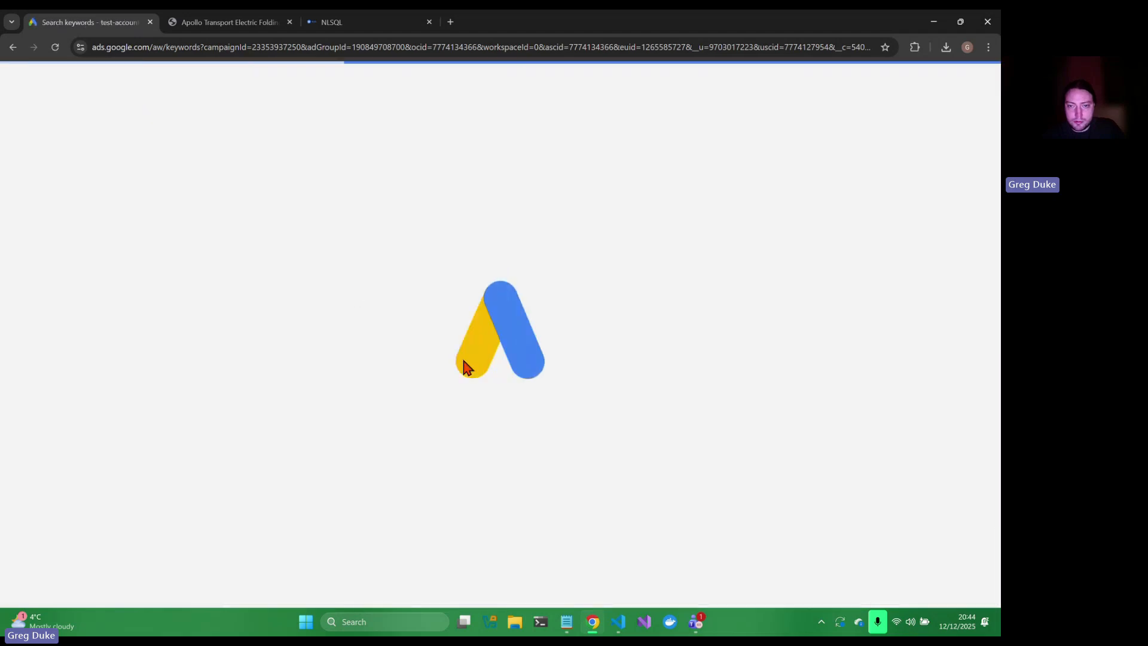
pyautogui.scroll(-5, 467, 368)
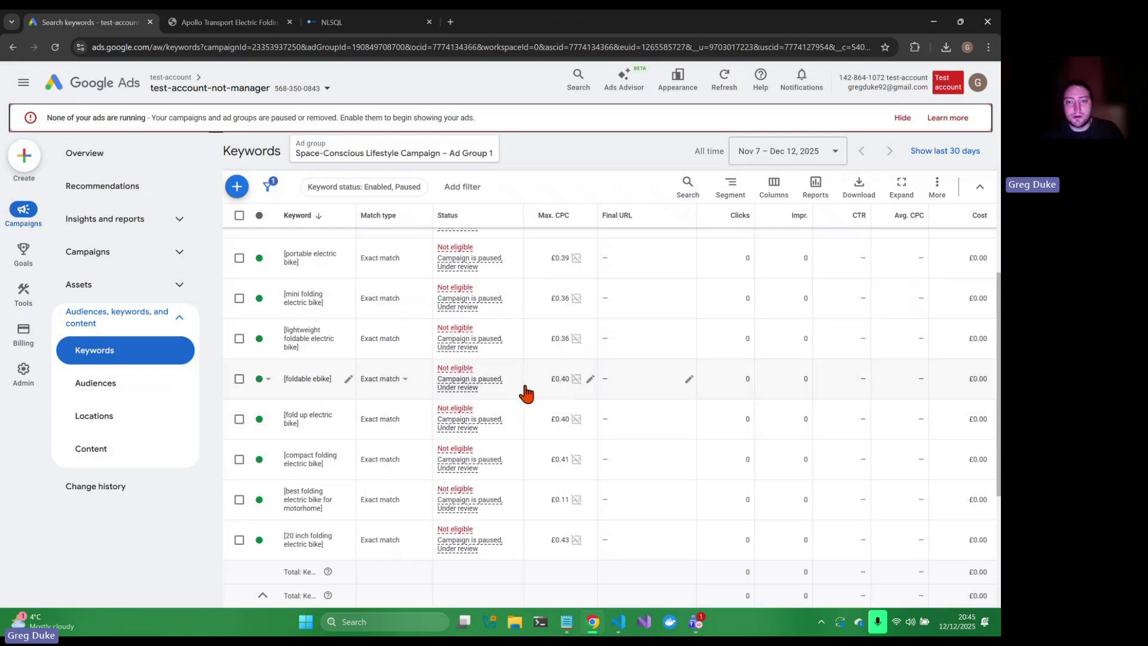
pyautogui.scroll(3, 393, 486)
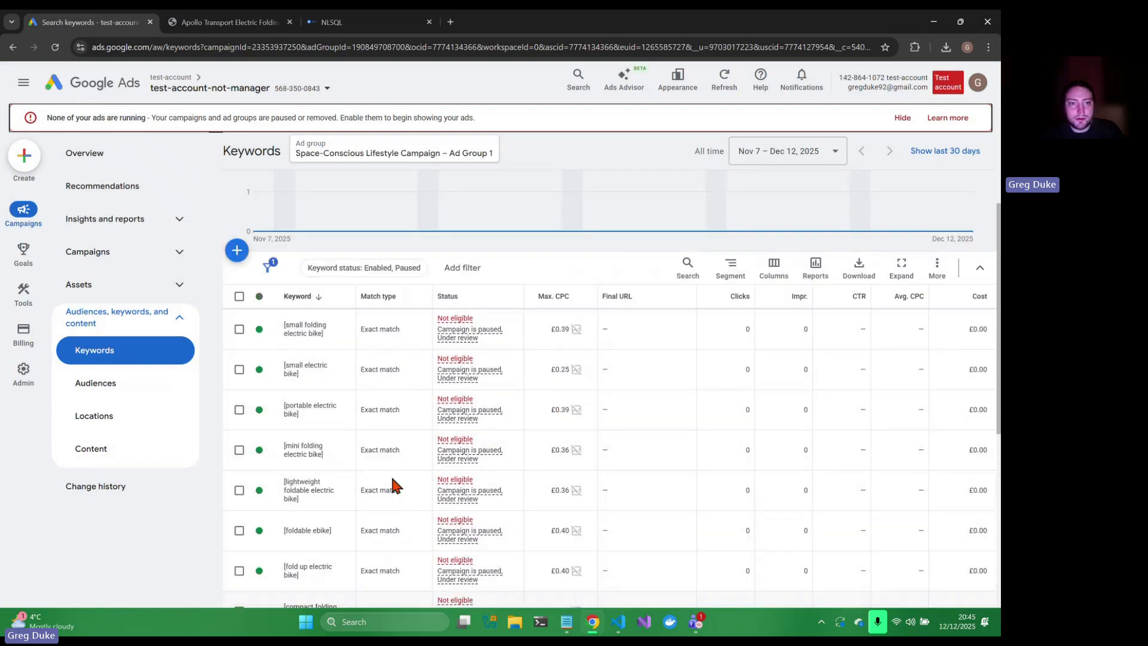
pyautogui.scroll(-1, 305, 347)
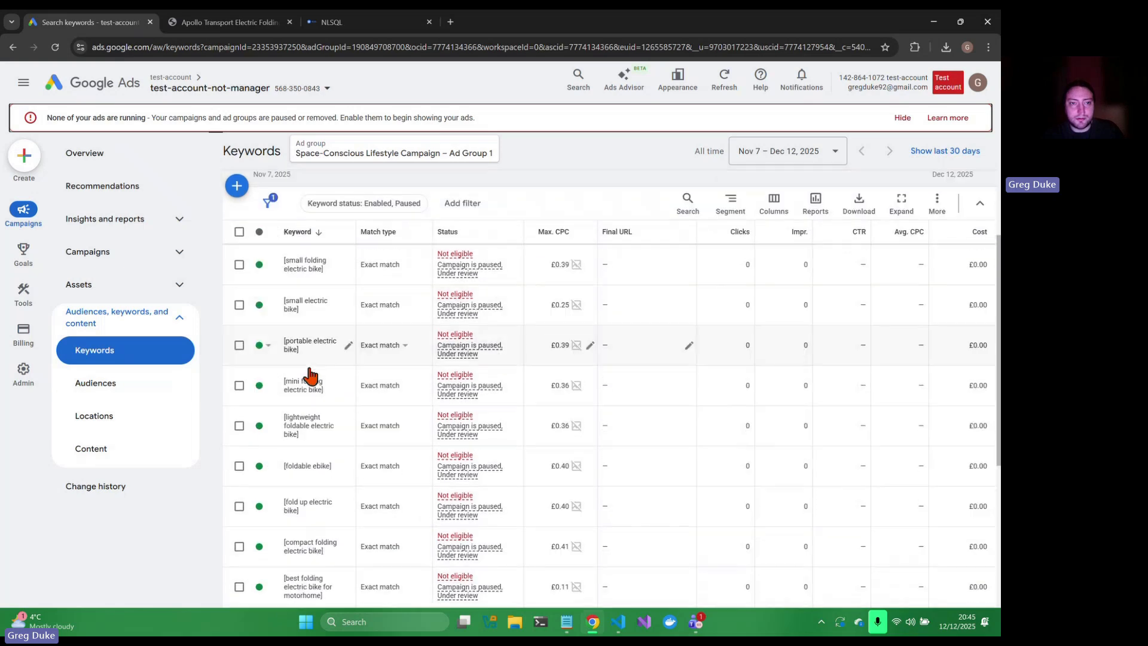
pyautogui.scroll(-2, 303, 392)
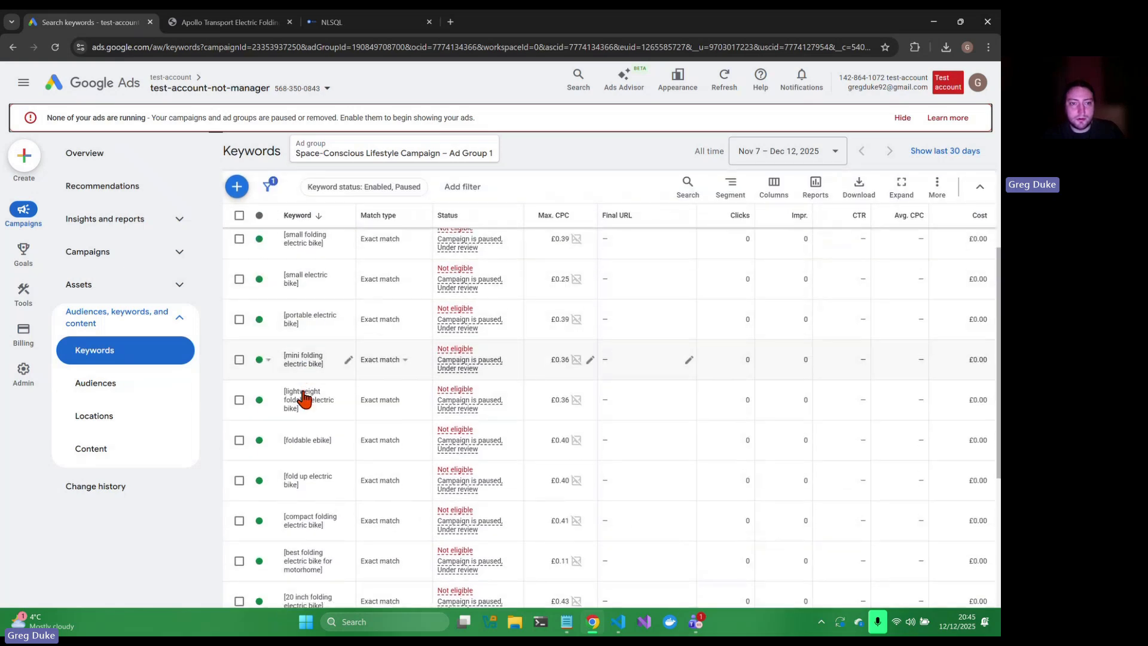
pyautogui.scroll(-2, 315, 515)
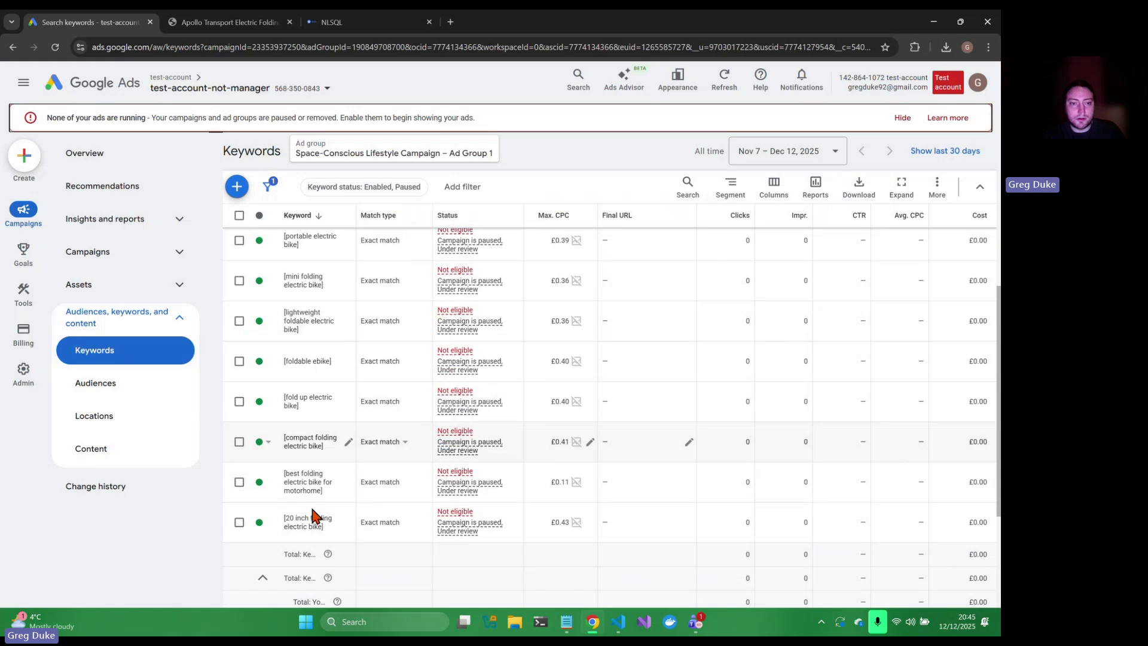
# Switch to the NLSQL chat and send the agent the message "please add 5 more relevant keywords with exact match"
pyautogui.click(227, 26)
pyautogui.click(369, 27)
pyautogui.click(494, 542)
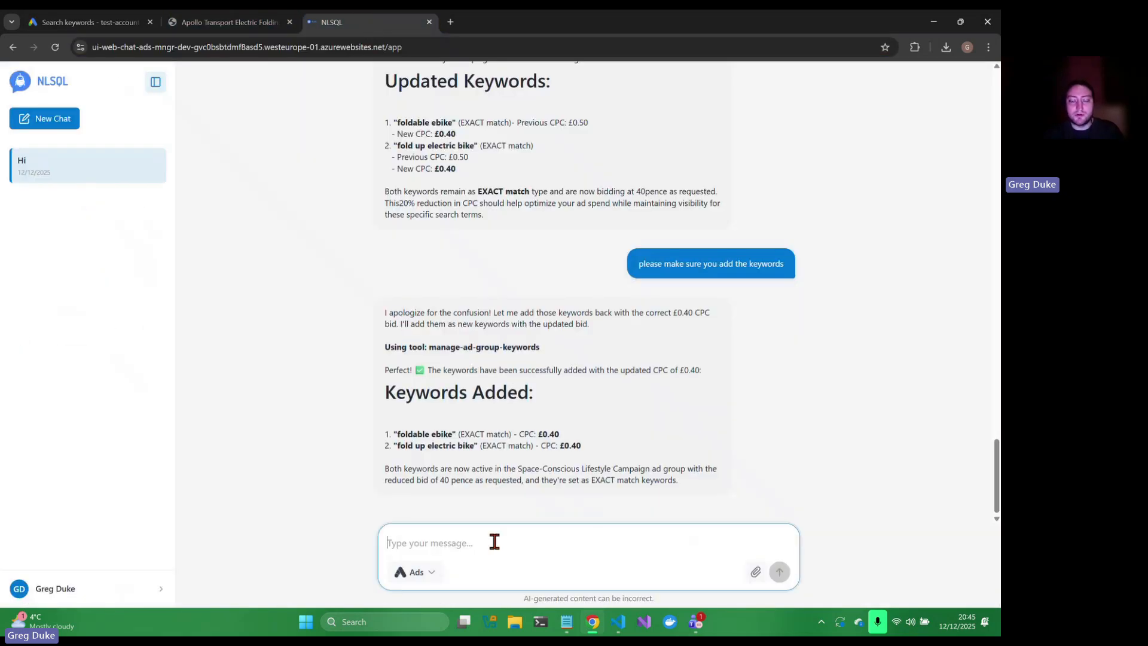
pyautogui.write('please add')
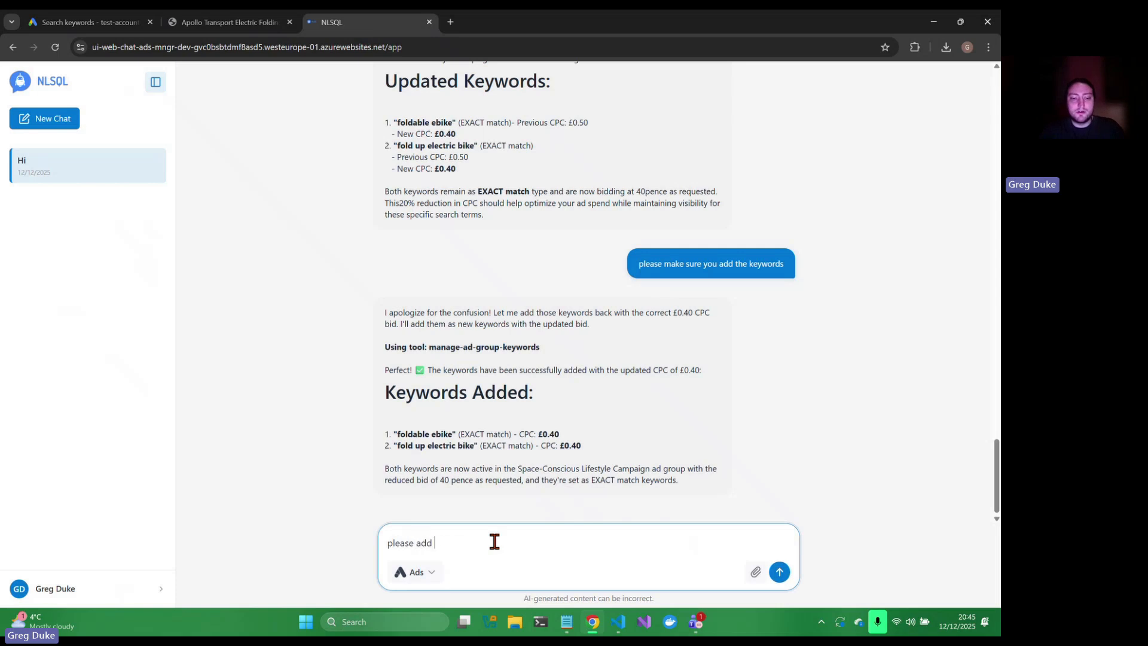
pyautogui.write(' 5 more relev')
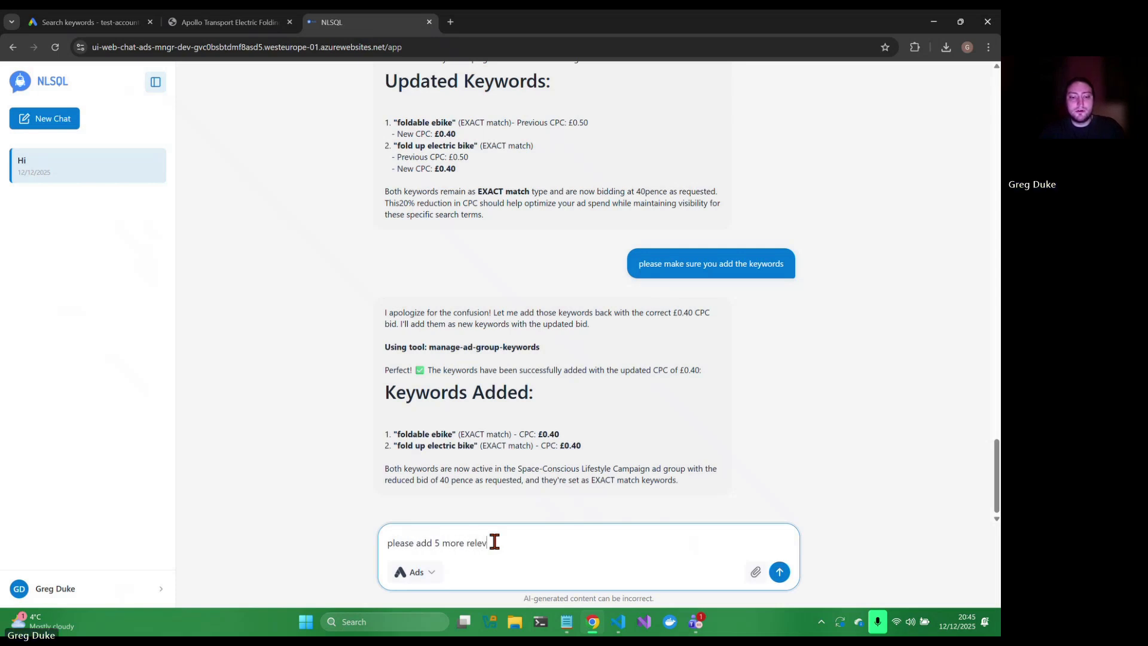
pyautogui.write('ant k')
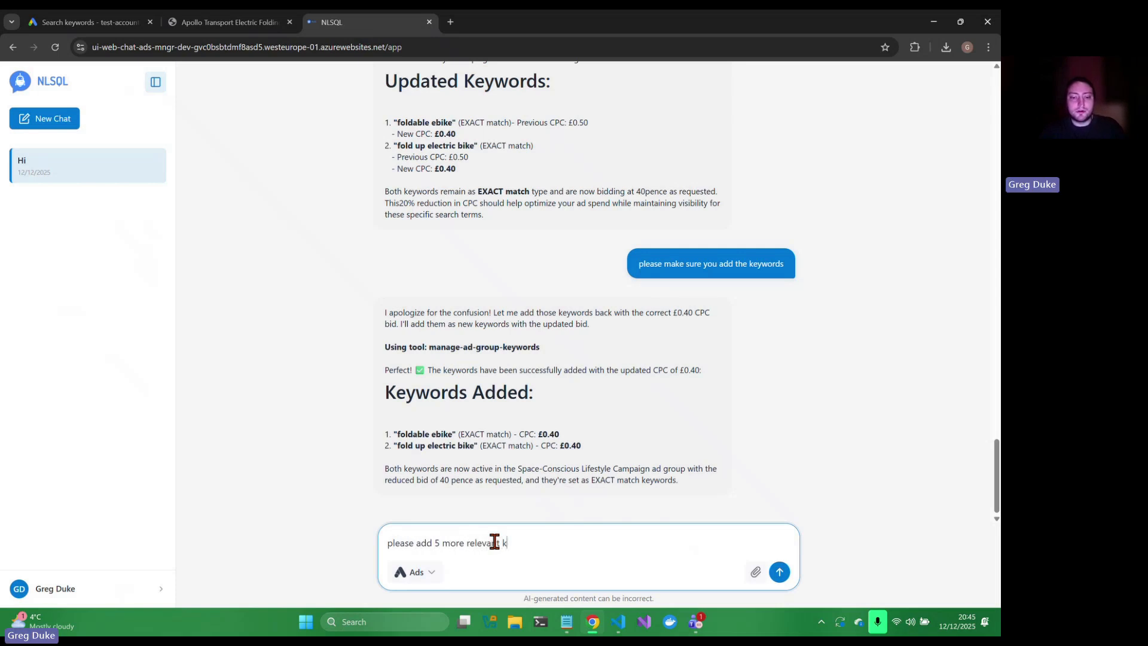
pyautogui.write('eywords')
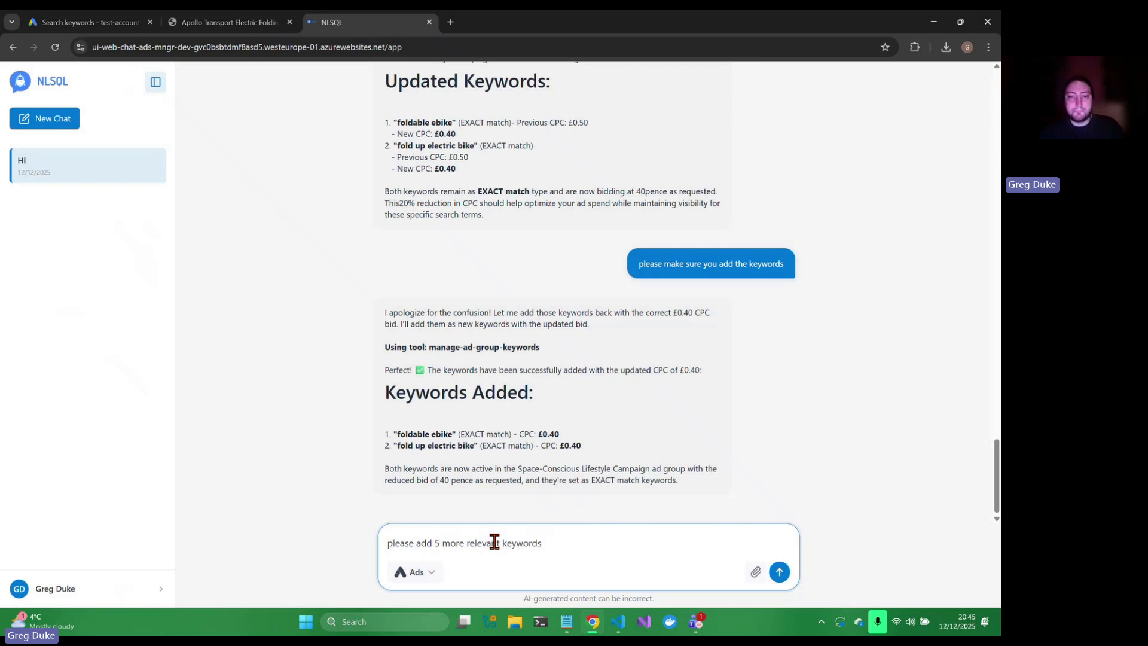
pyautogui.write(' with exact matc')
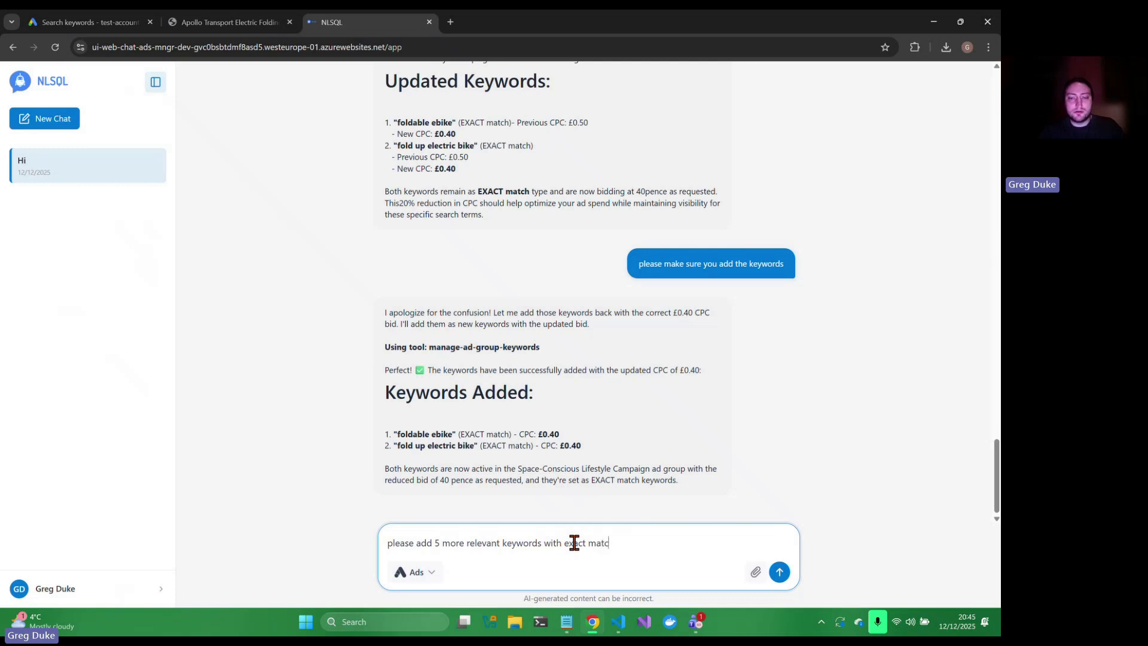
pyautogui.write('h')
pyautogui.press('Return')
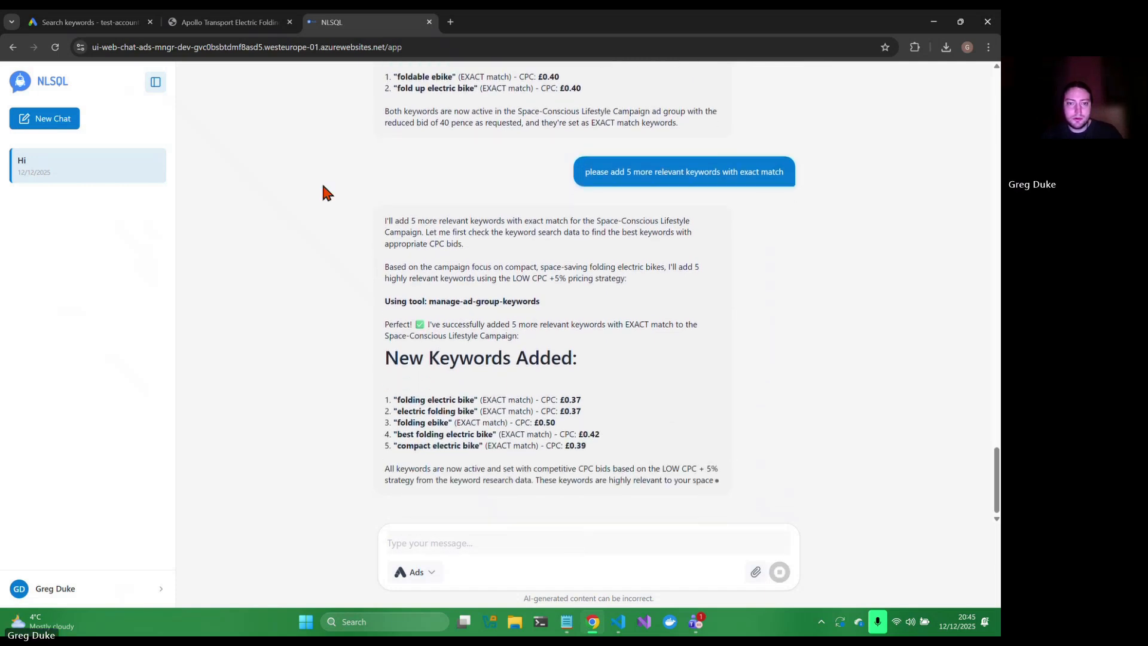
# Switch to Google Ads, reload Ad Group 1's keyword list until it is refreshed, and check the added keywords' match types and maximum CPCs
pyautogui.click(88, 24)
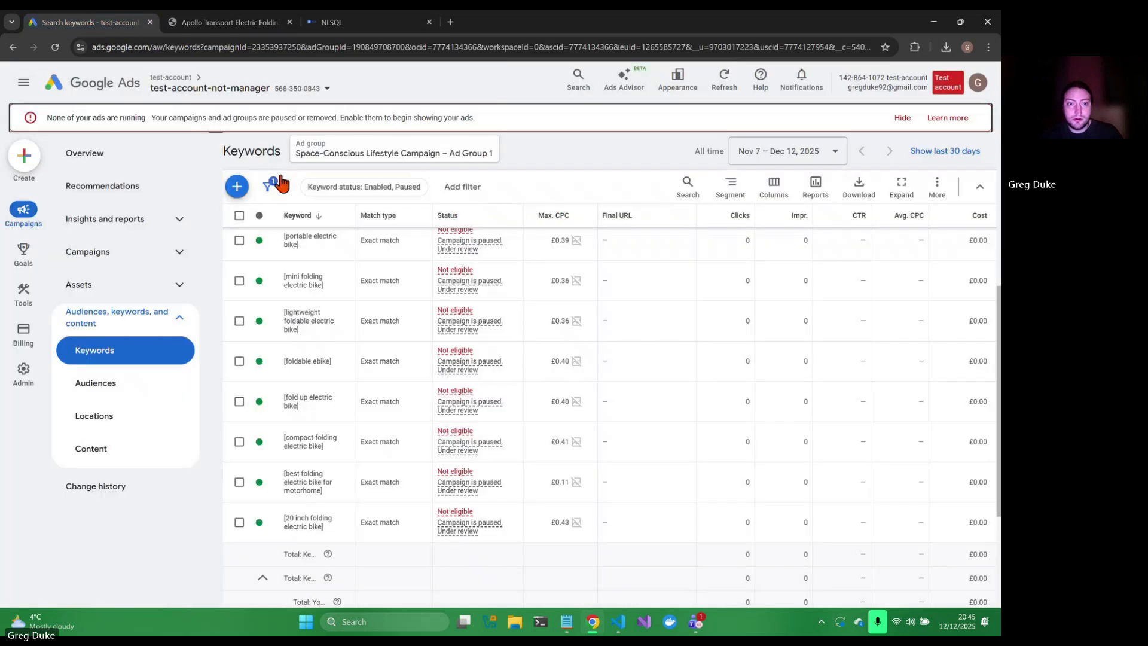
pyautogui.click(54, 47)
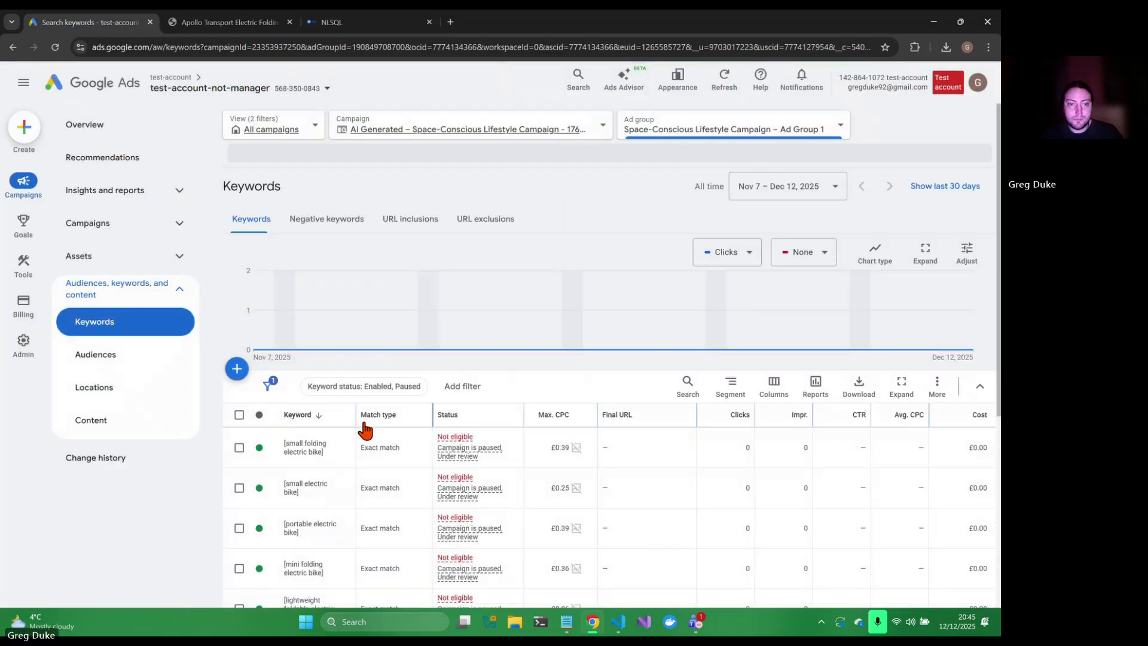
pyautogui.scroll(-5, 351, 500)
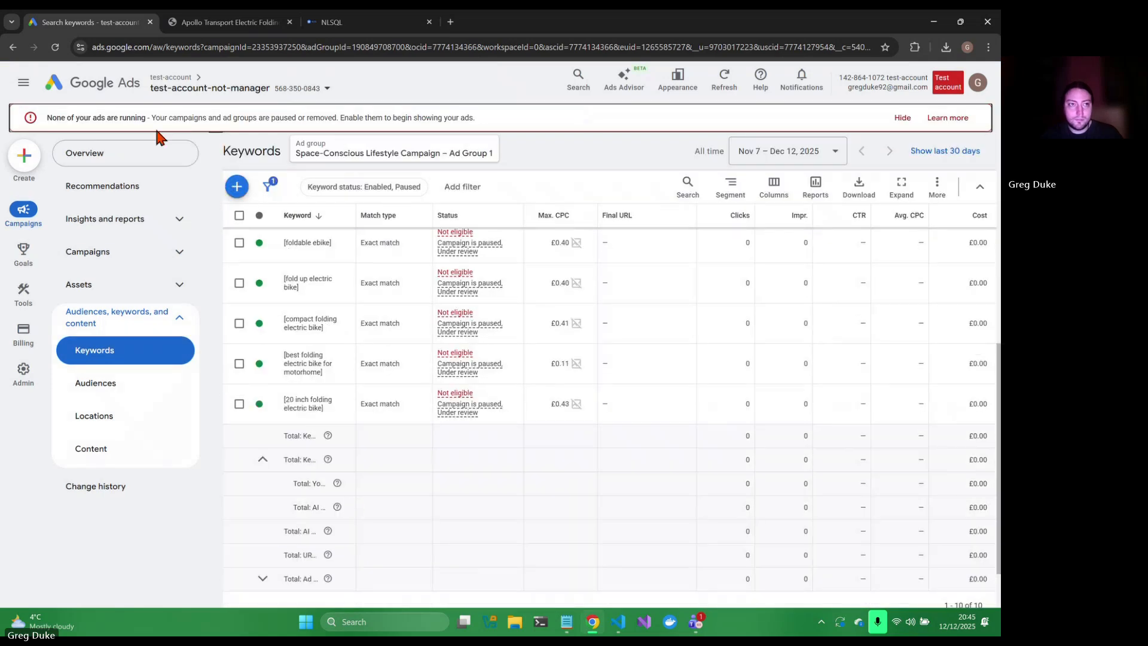
pyautogui.click(54, 47)
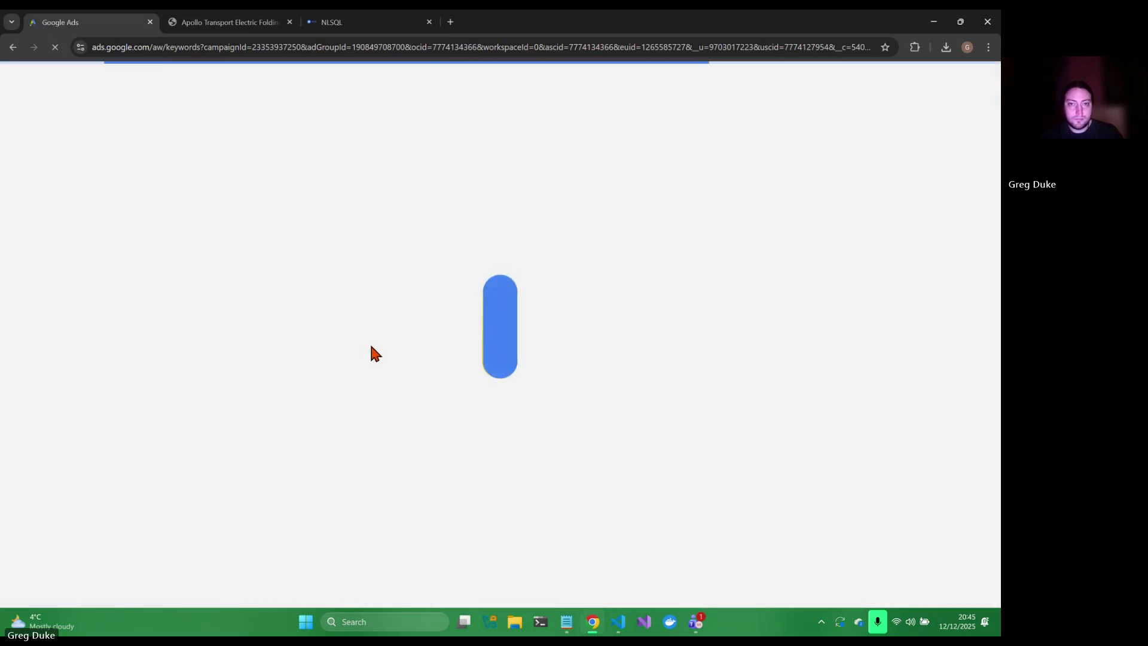
pyautogui.scroll(-4, 377, 456)
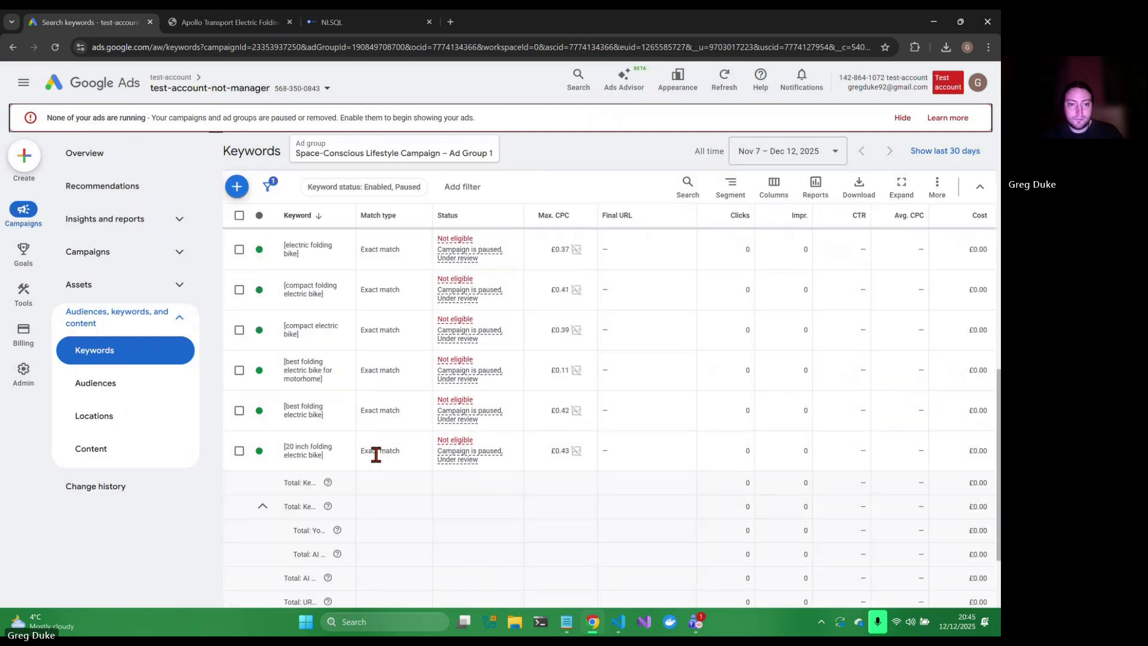
pyautogui.scroll(1, 376, 462)
pyautogui.scroll(-3, 376, 462)
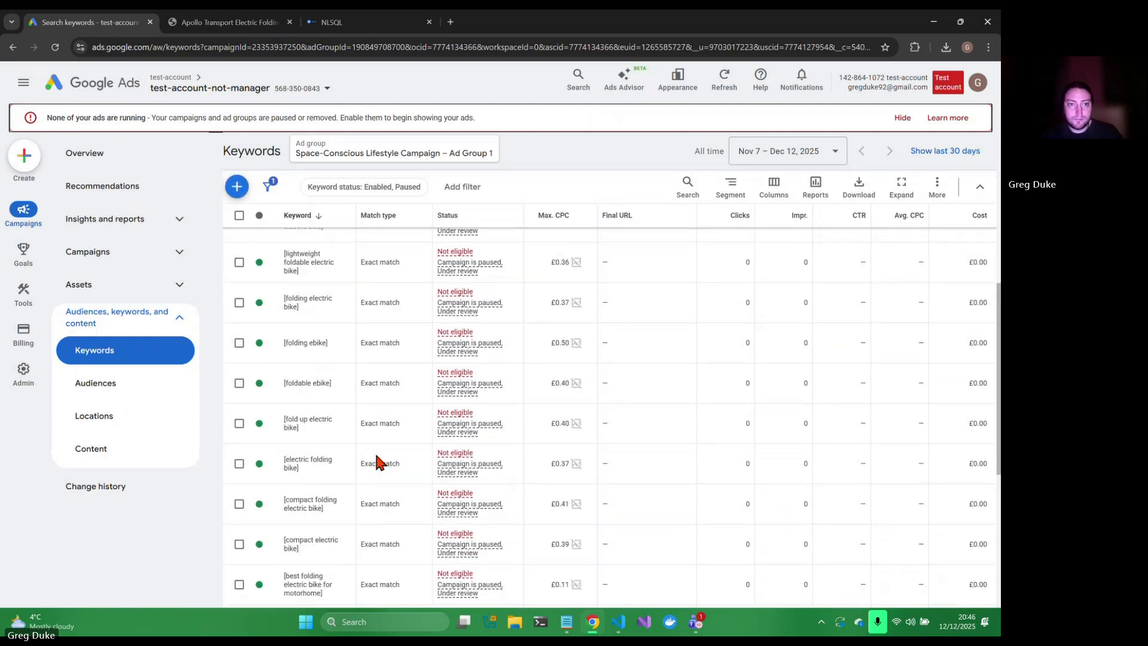
pyautogui.scroll(-3, 377, 462)
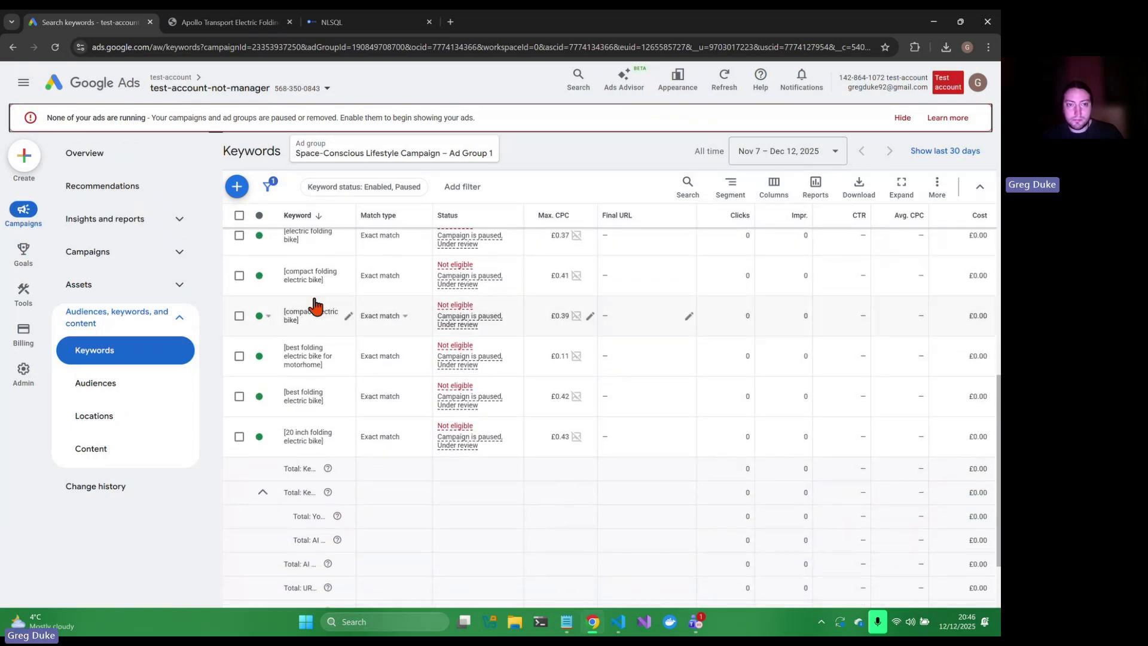
pyautogui.scroll(1, 331, 354)
pyautogui.scroll(4, 383, 401)
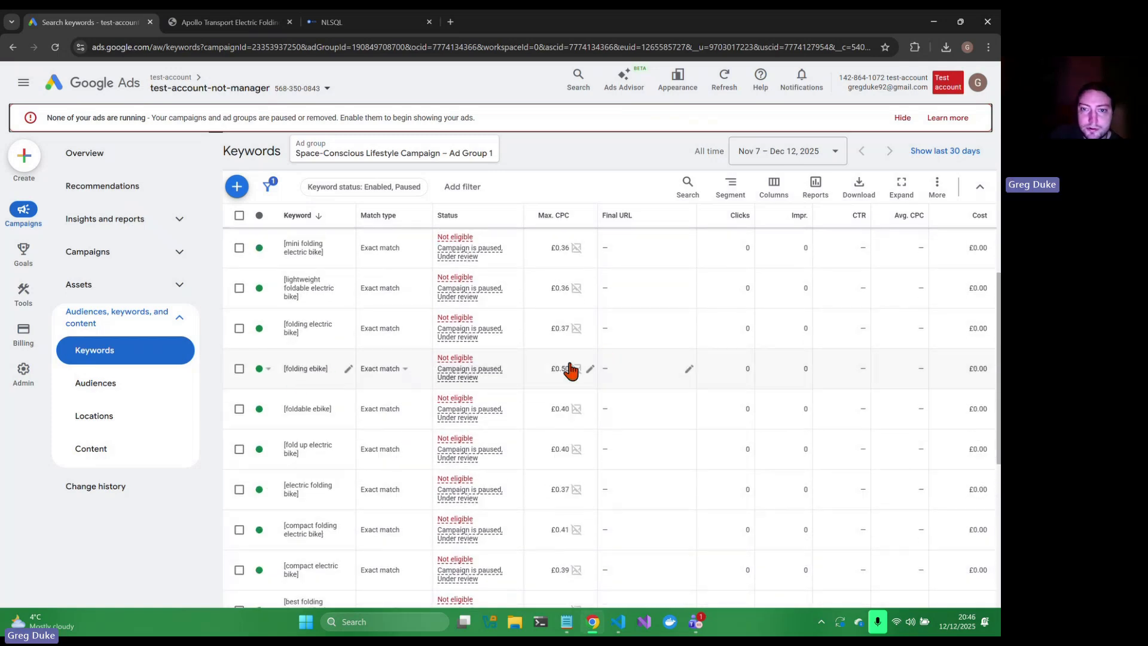
pyautogui.scroll(5, 513, 302)
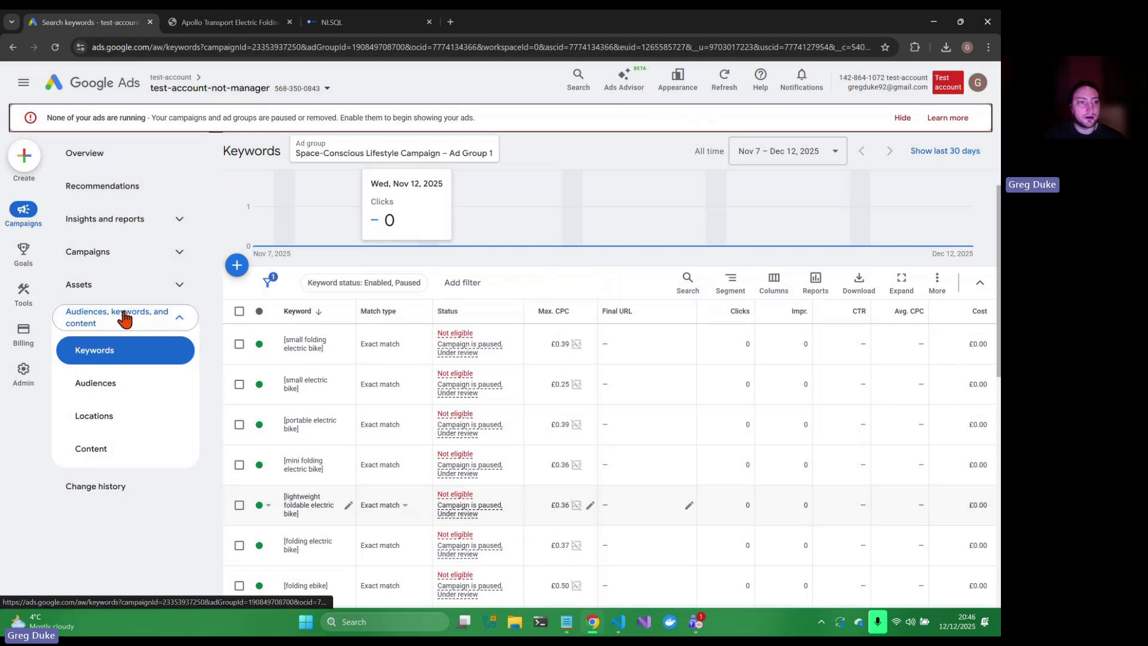
# Open the Space-Conscious Lifestyle Campaign's responsive search ad for editing and review its headlines and descriptions
pyautogui.click(137, 254)
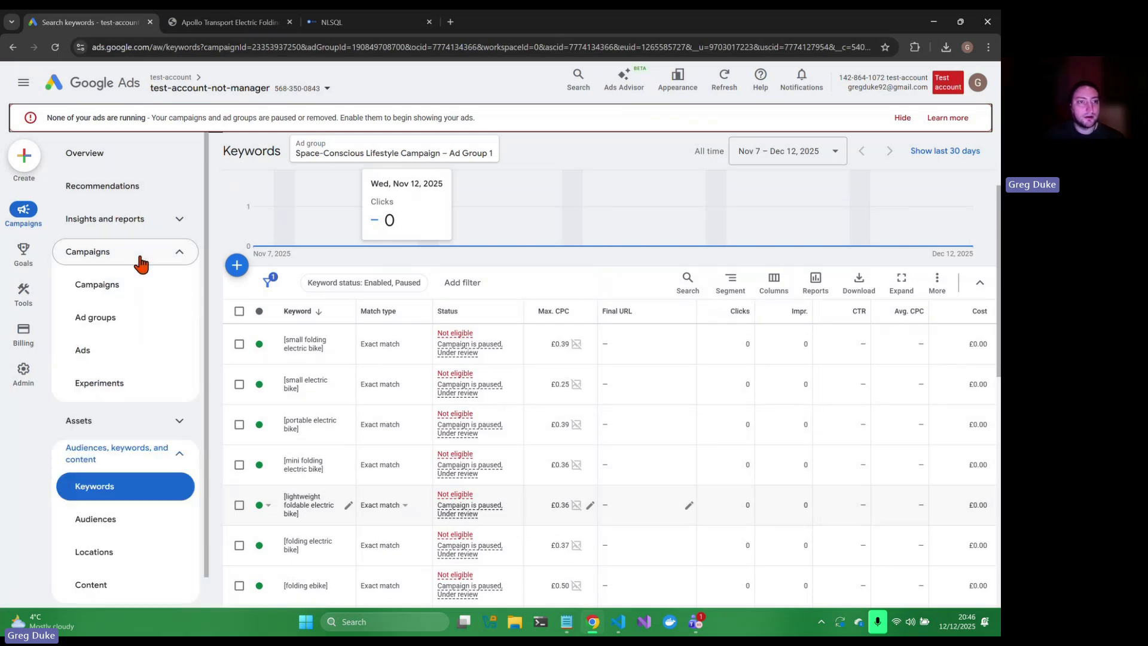
pyautogui.click(93, 350)
pyautogui.click(359, 506)
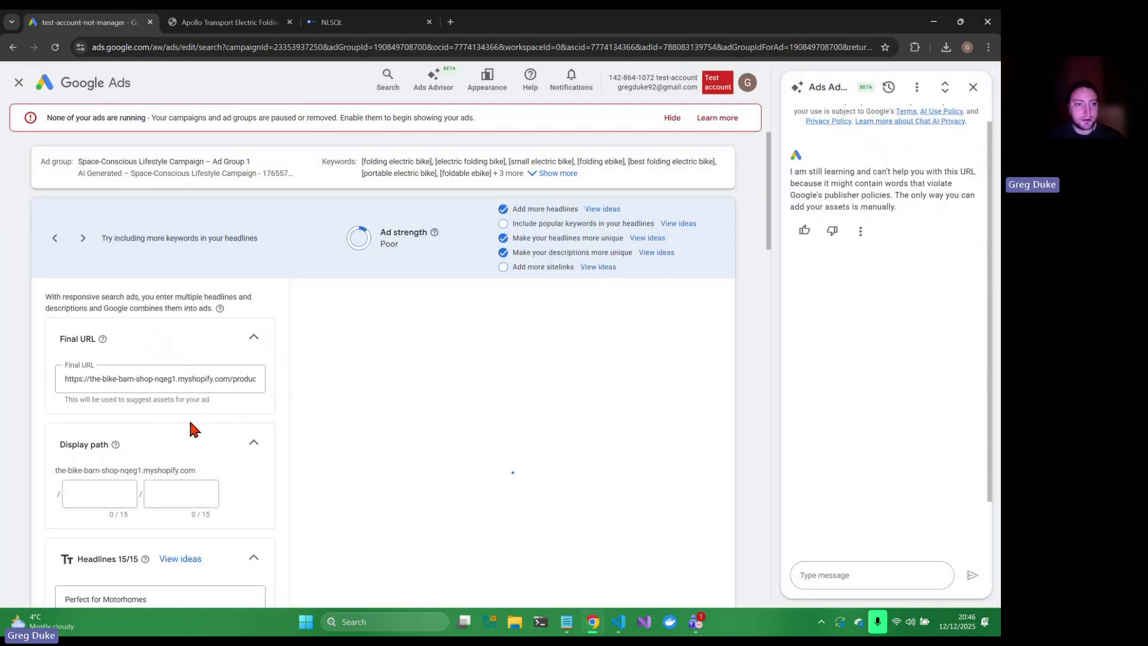
pyautogui.scroll(-2, 192, 428)
pyautogui.scroll(-10, 120, 398)
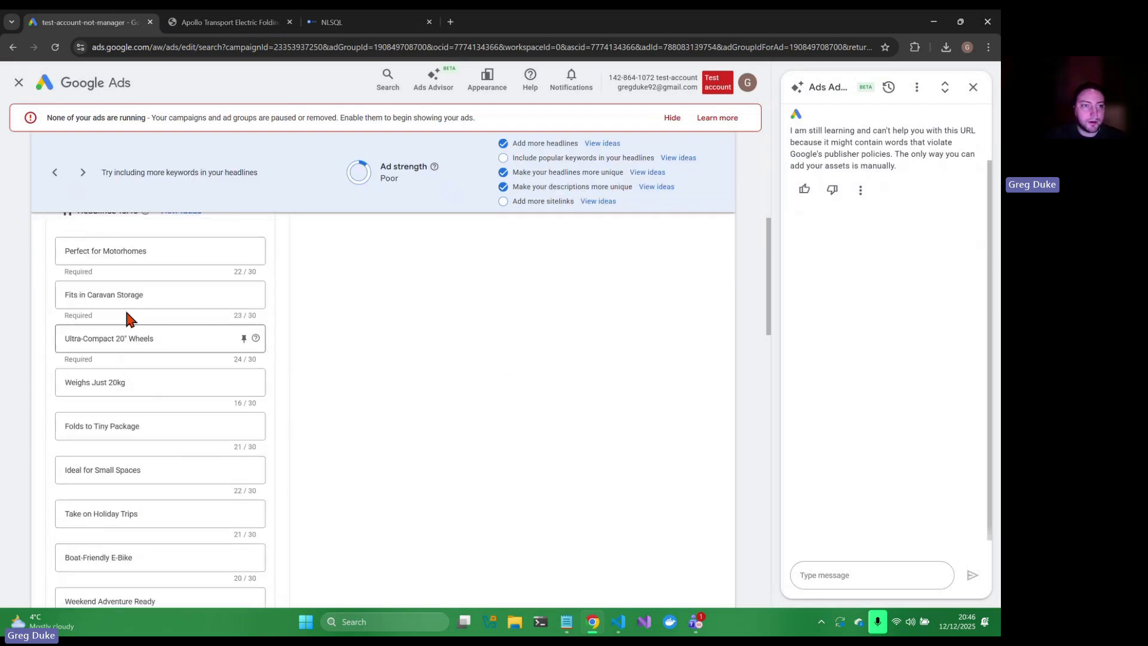
pyautogui.scroll(-5, 121, 398)
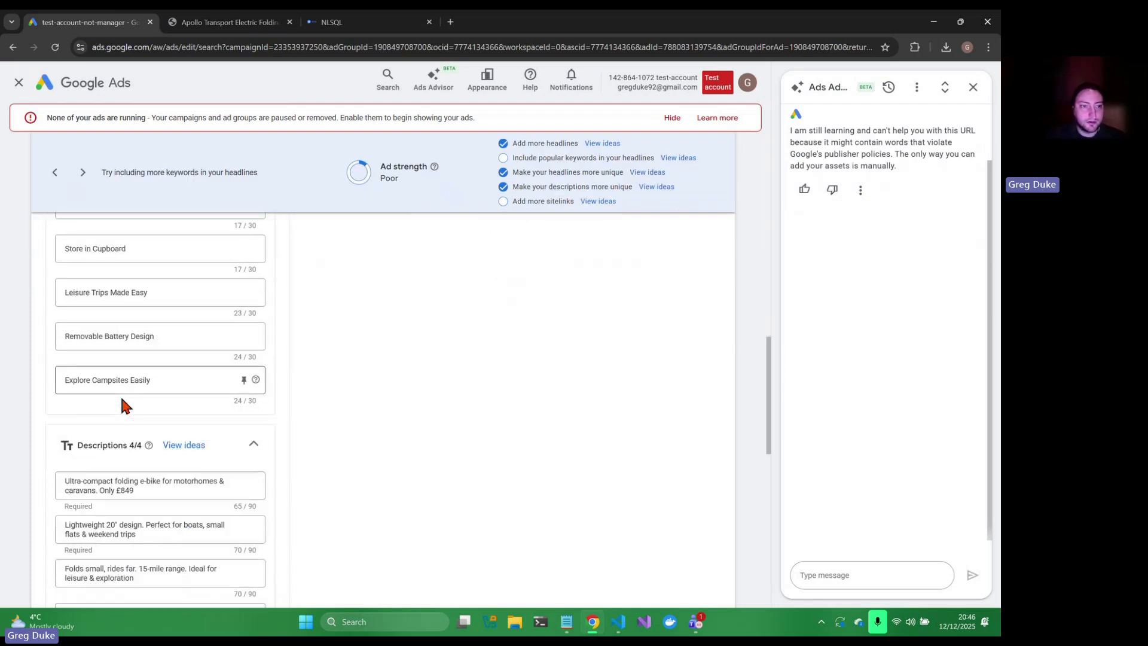
pyautogui.scroll(-2, 147, 429)
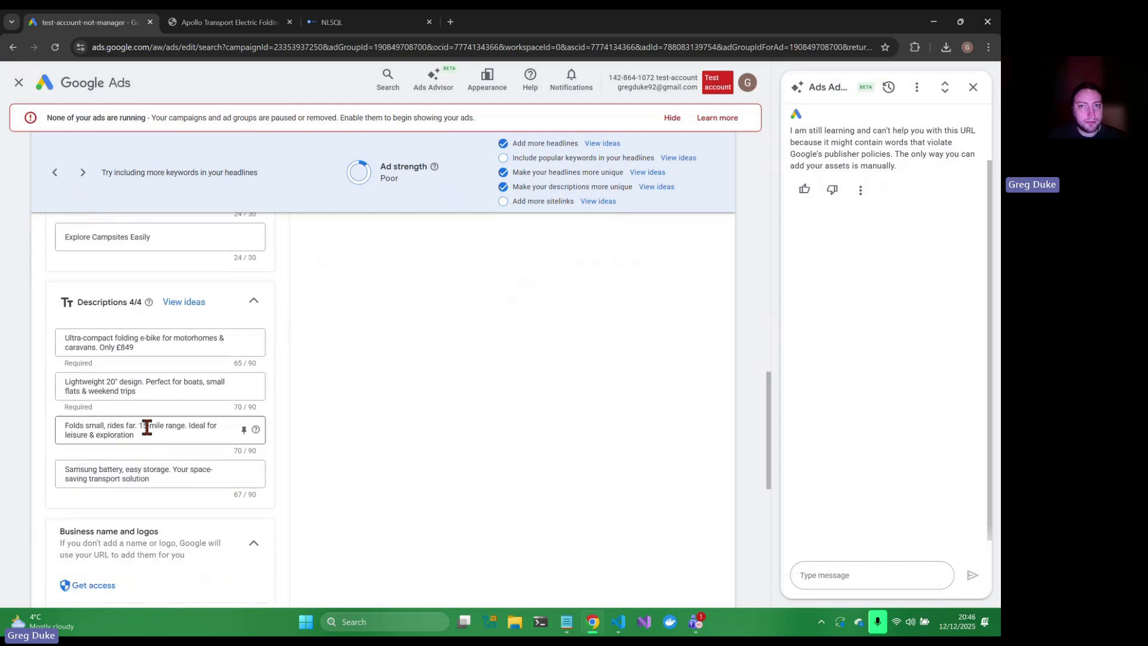
pyautogui.scroll(3, 147, 428)
pyautogui.scroll(-2, 147, 429)
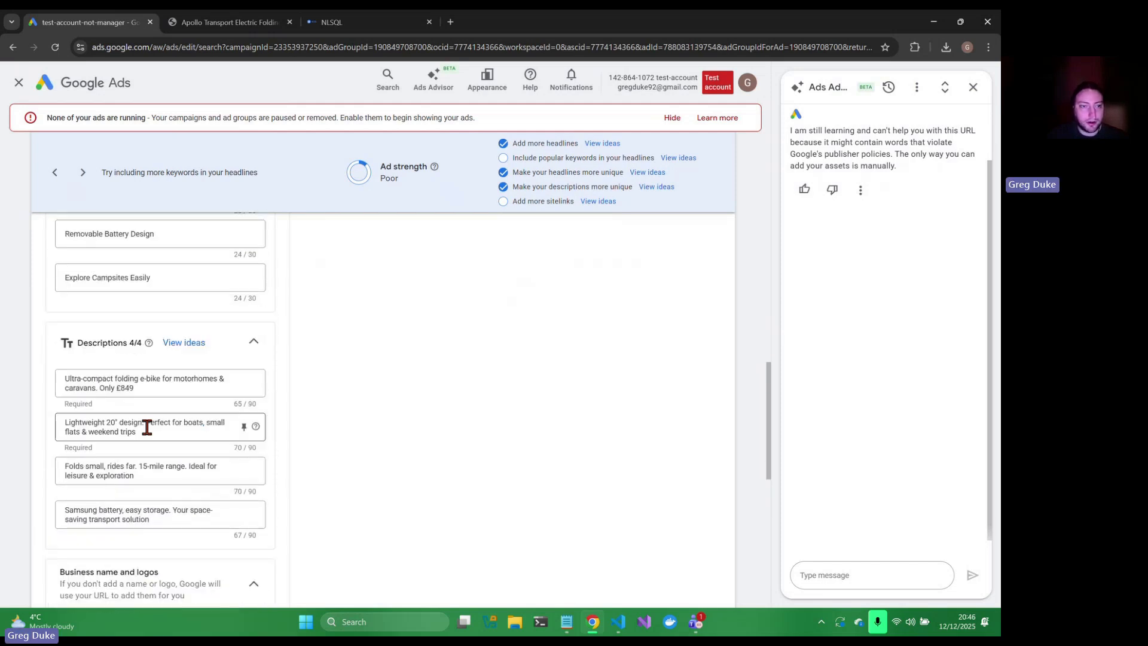
# Examine the ad's preview, remaining headlines and sitelink section
pyautogui.scroll(10, 128, 496)
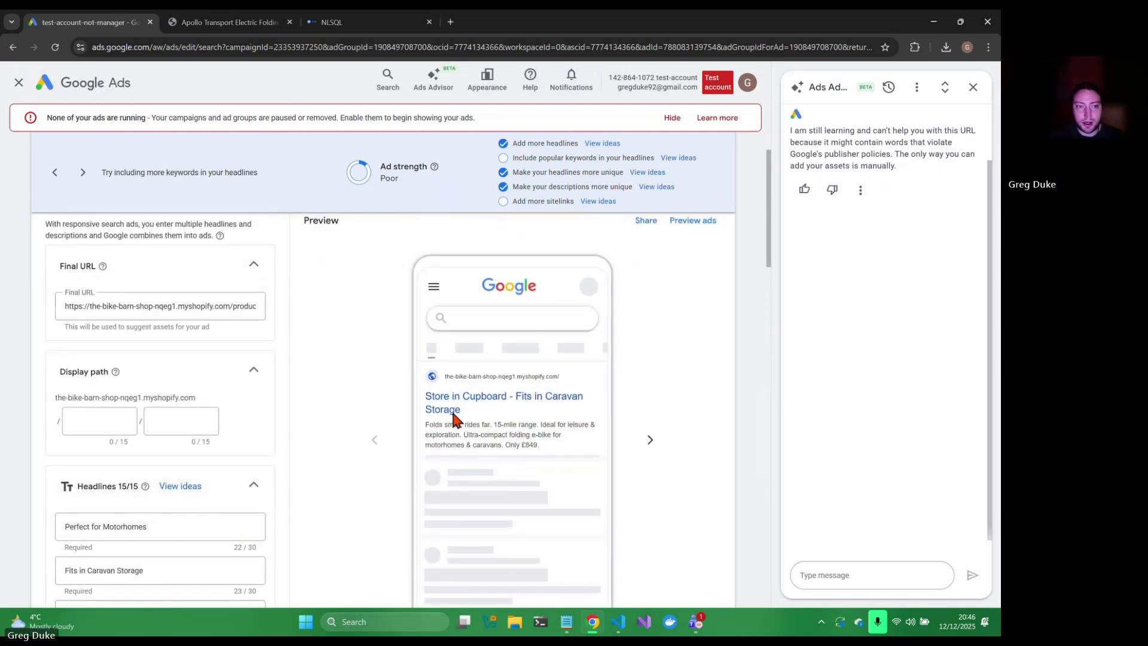
pyautogui.scroll(-3, 325, 417)
pyautogui.scroll(1, 325, 417)
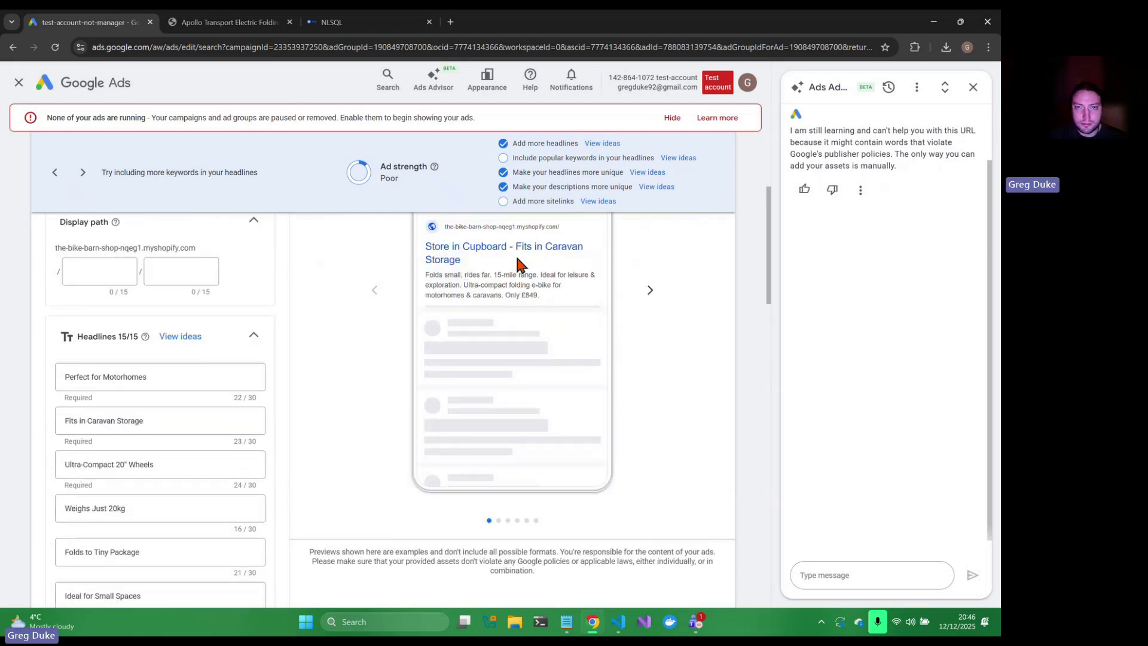
pyautogui.scroll(-15, 275, 362)
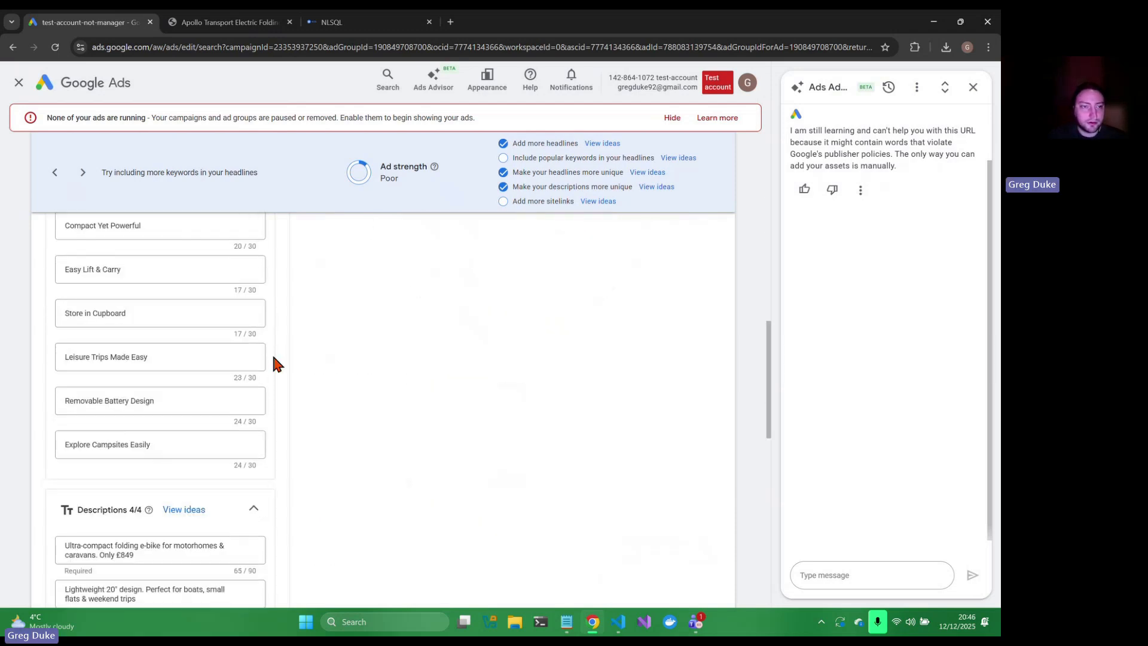
pyautogui.scroll(-5, 275, 364)
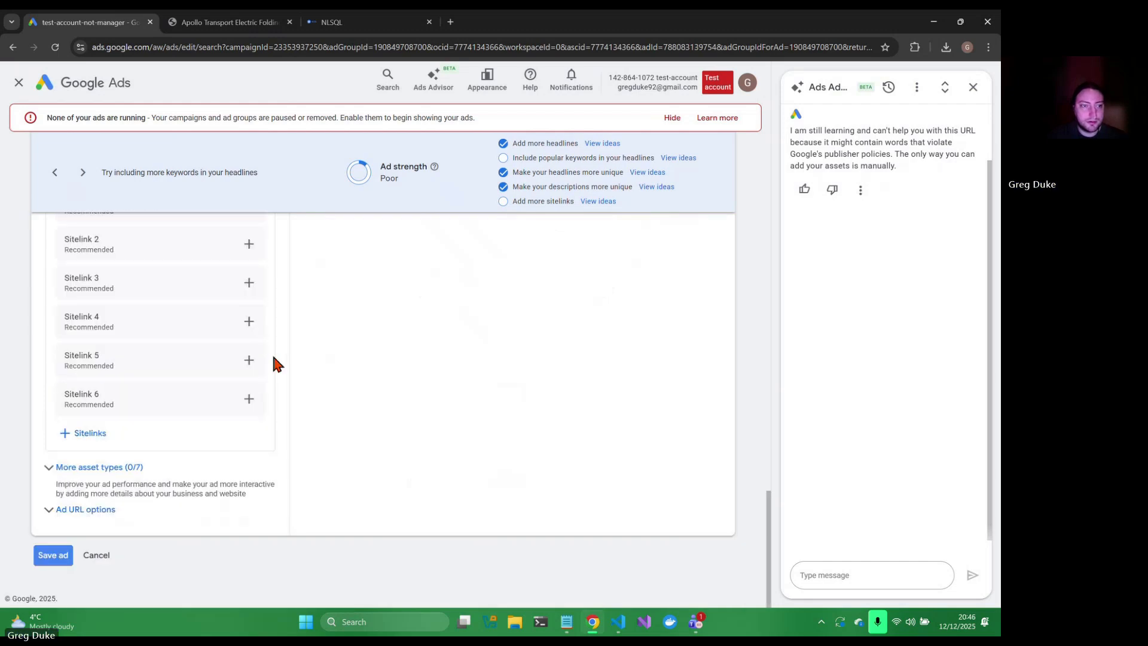
pyautogui.scroll(5, 272, 359)
pyautogui.scroll(15, 237, 565)
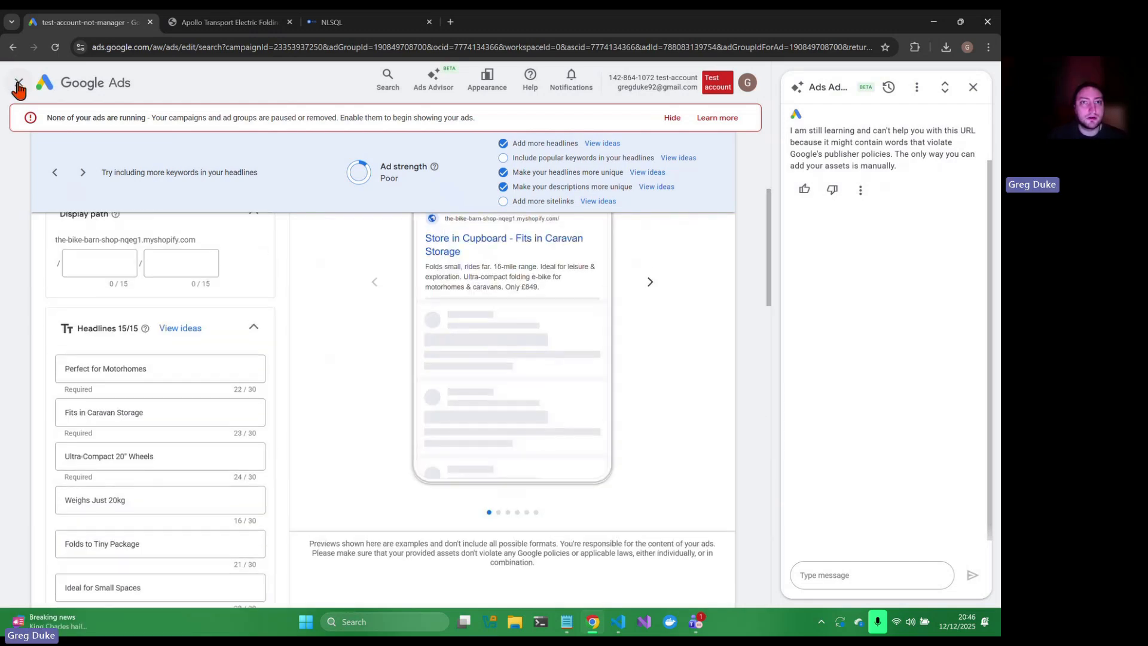
# Leave the ad editor, reopen the test-account-not-manager account and show the ads list of the Space-Conscious Lifestyle Campaign
pyautogui.click(64, 89)
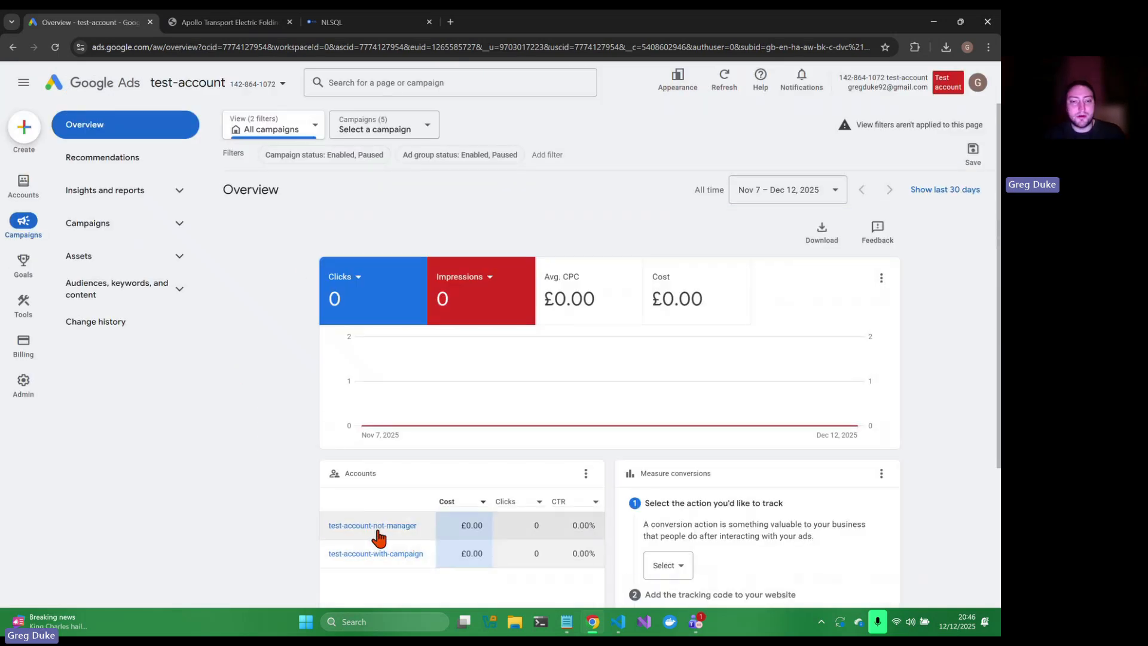
pyautogui.click(380, 525)
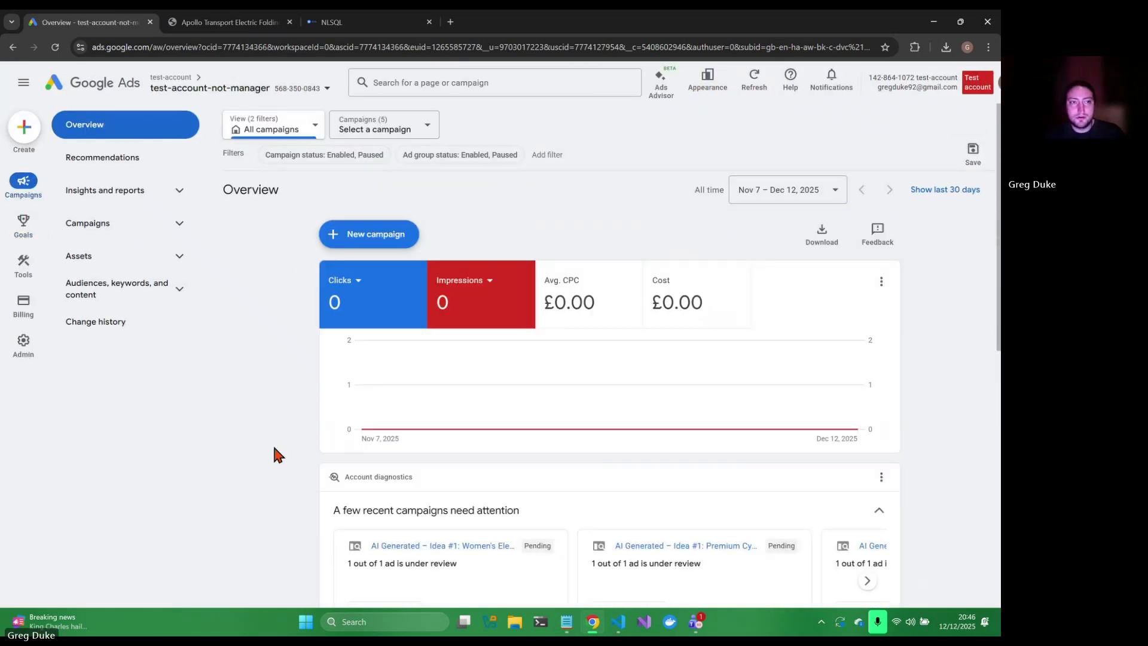
pyautogui.click(132, 251)
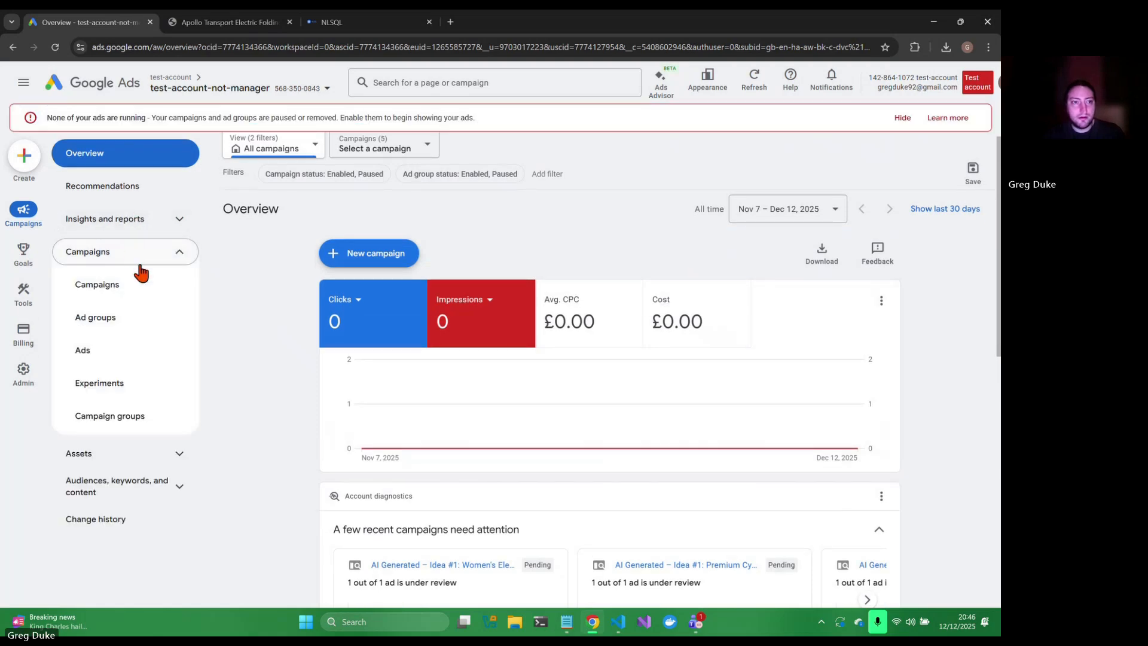
pyautogui.click(136, 290)
pyautogui.scroll(-4, 314, 445)
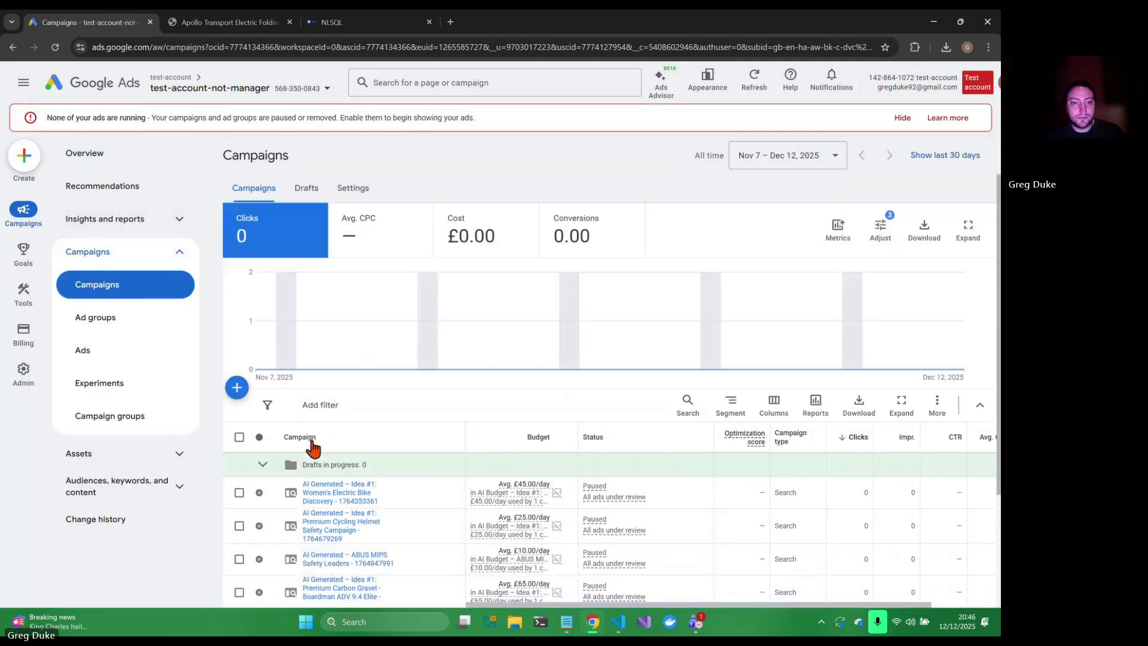
pyautogui.click(320, 452)
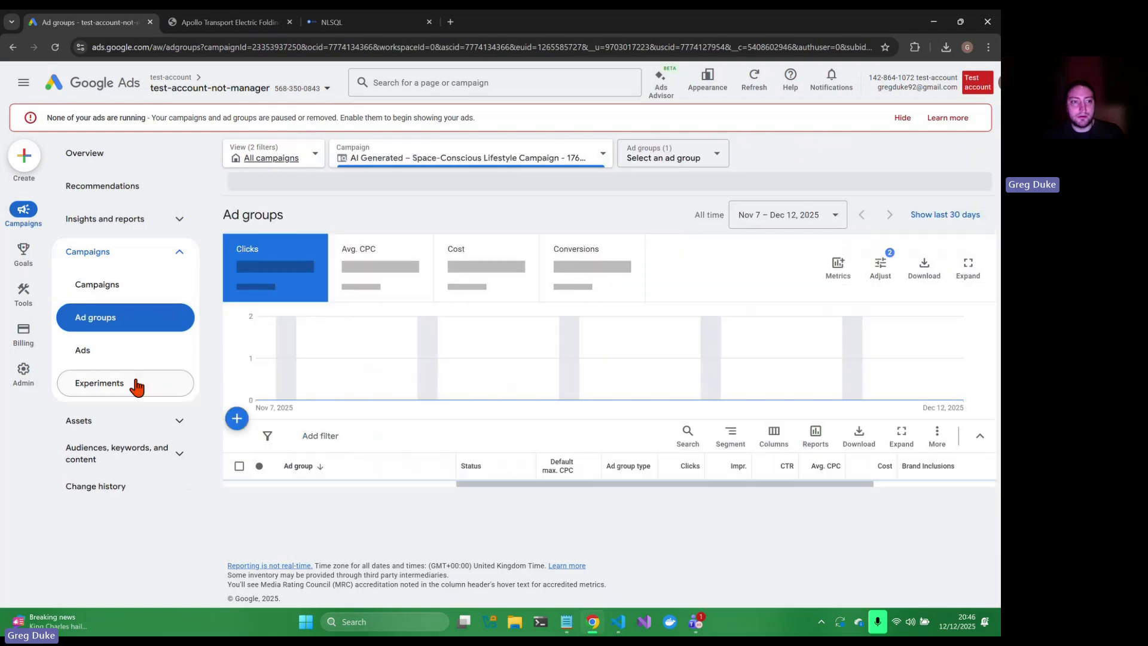
pyautogui.click(105, 353)
pyautogui.scroll(-2, 335, 479)
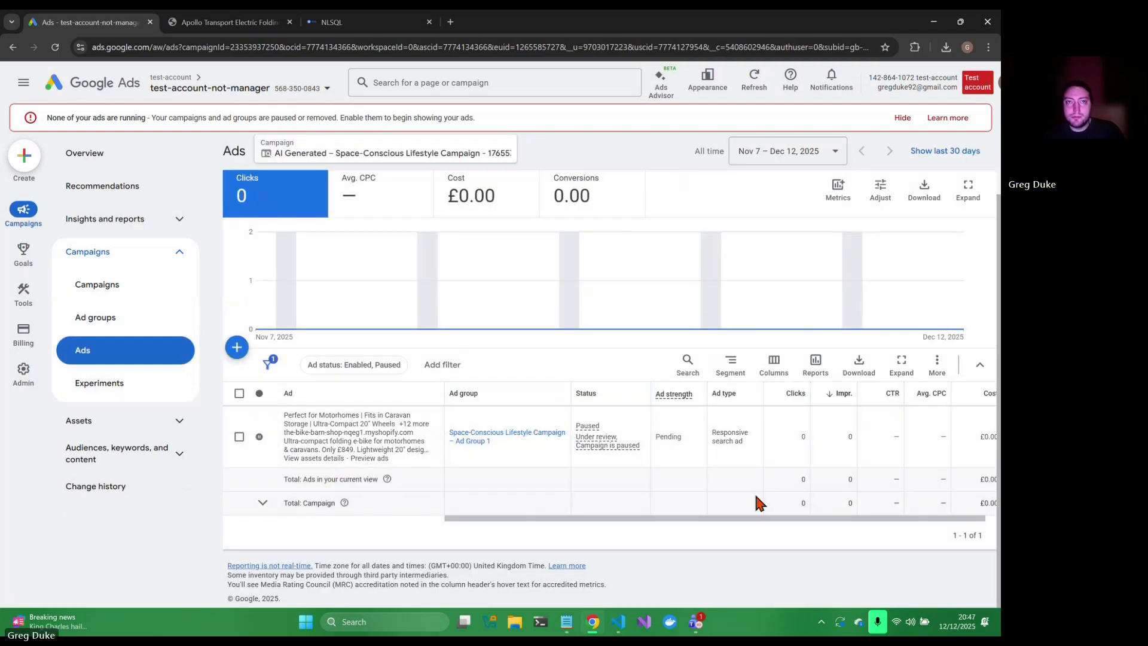
# Switch to the NLSQL chat and send the request "can you add another ad for this product please"
pyautogui.click(356, 24)
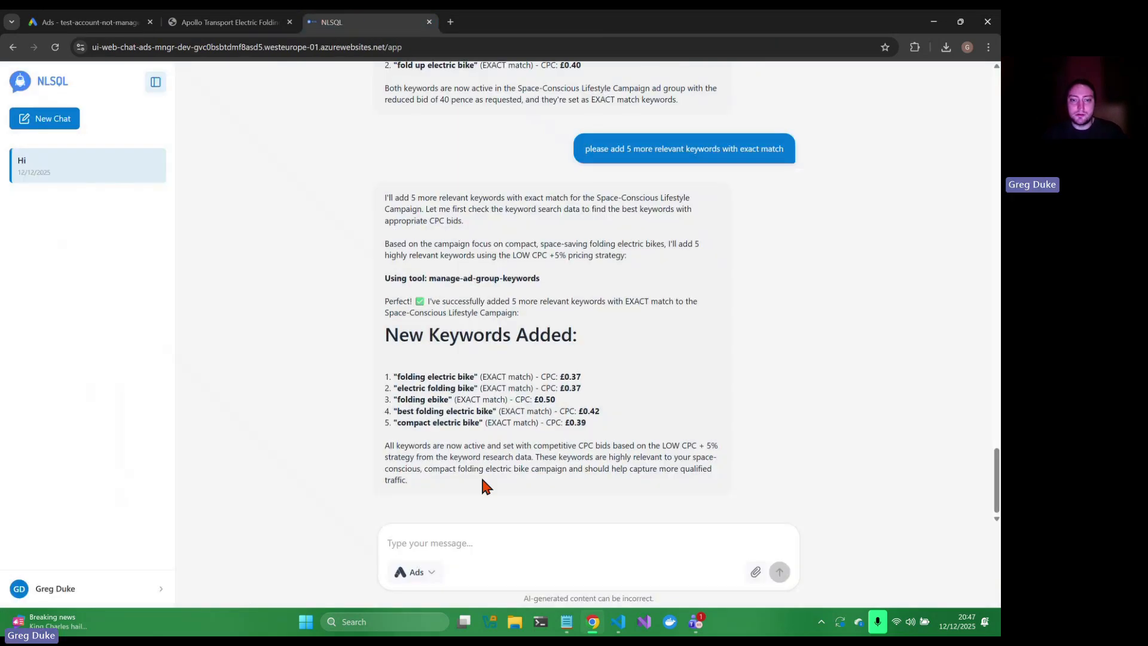
pyautogui.click(539, 550)
pyautogui.write('can you add another ad')
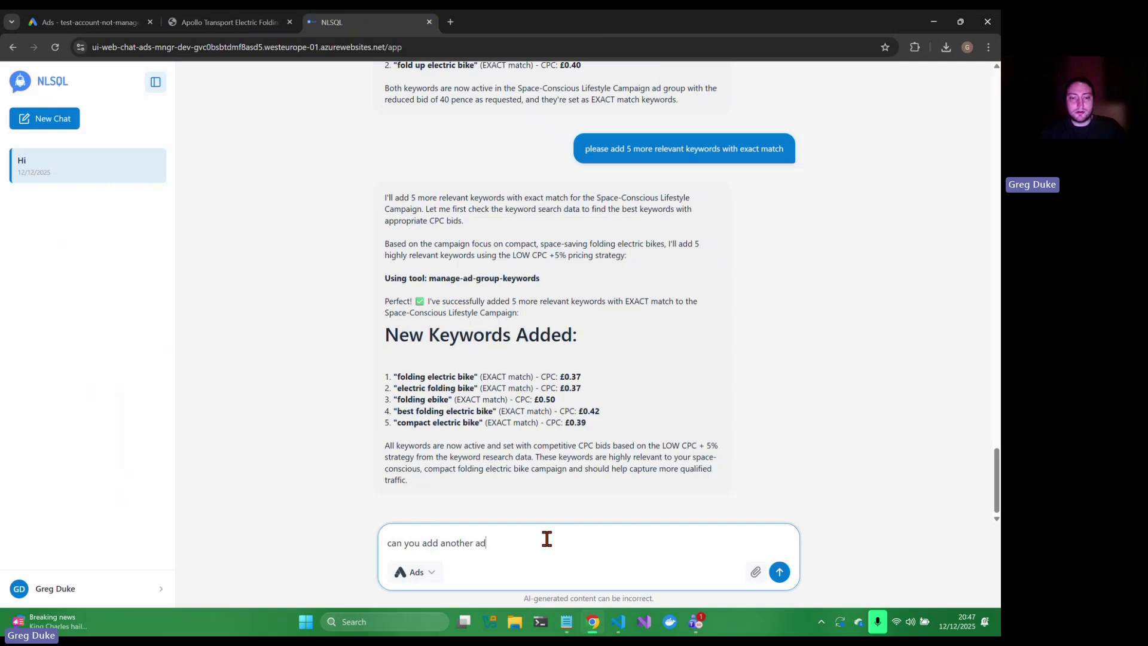
pyautogui.write(' for th')
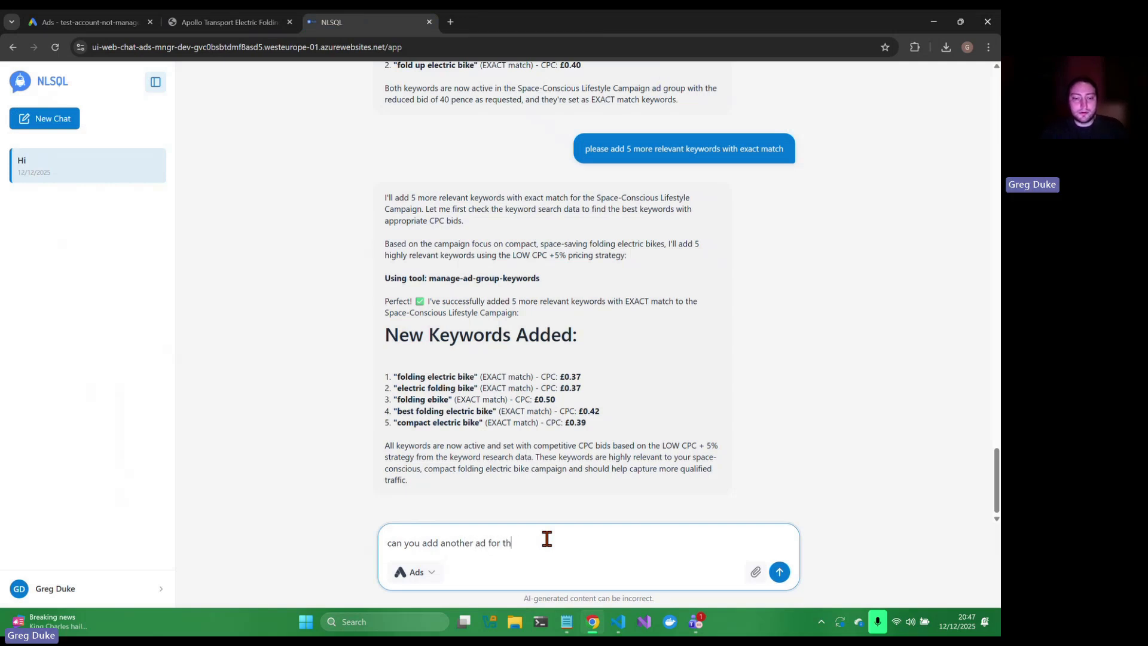
pyautogui.write('is product ple')
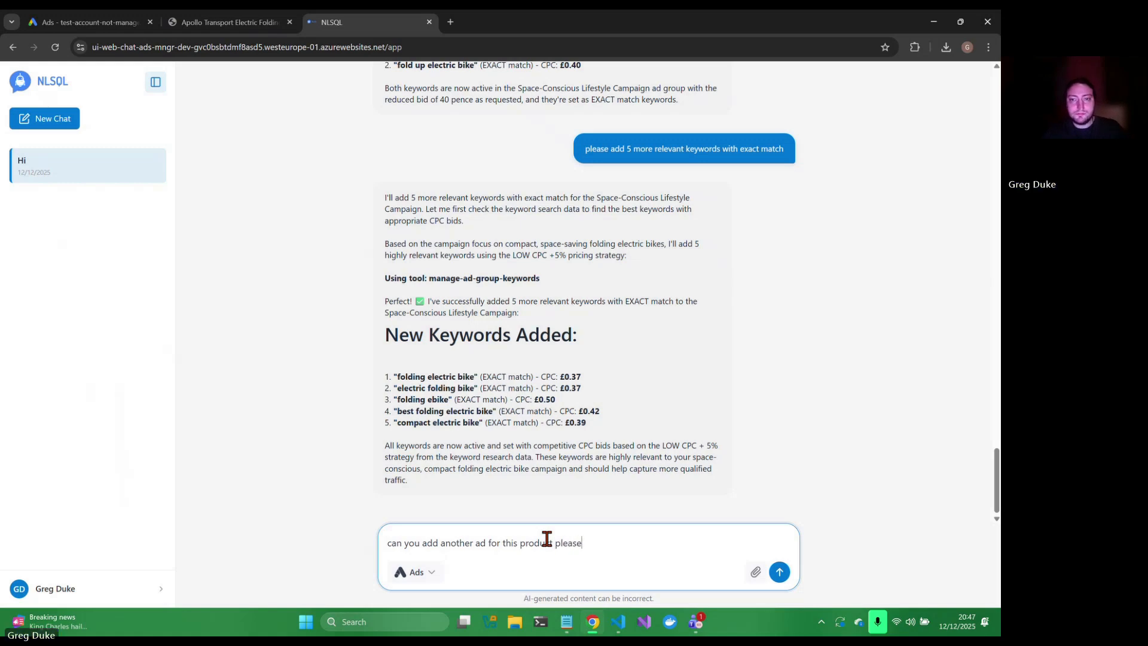
pyautogui.write('ase')
pyautogui.press('Return')
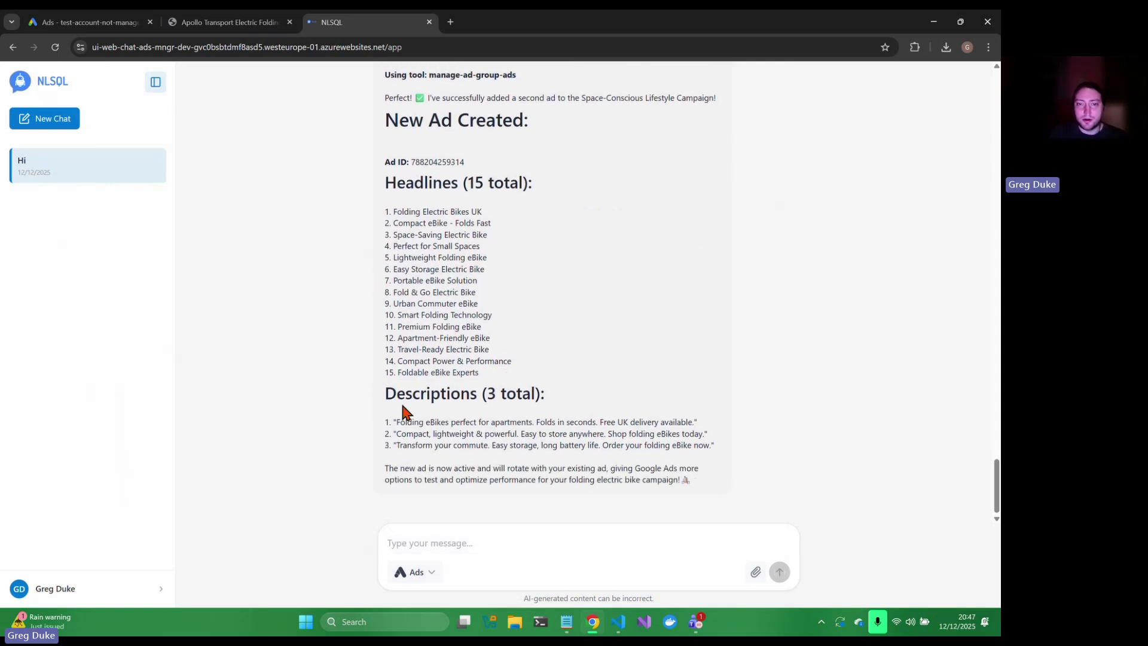
# Review the new ad's headlines and descriptions in the agent's reply
pyautogui.scroll(1, 411, 253)
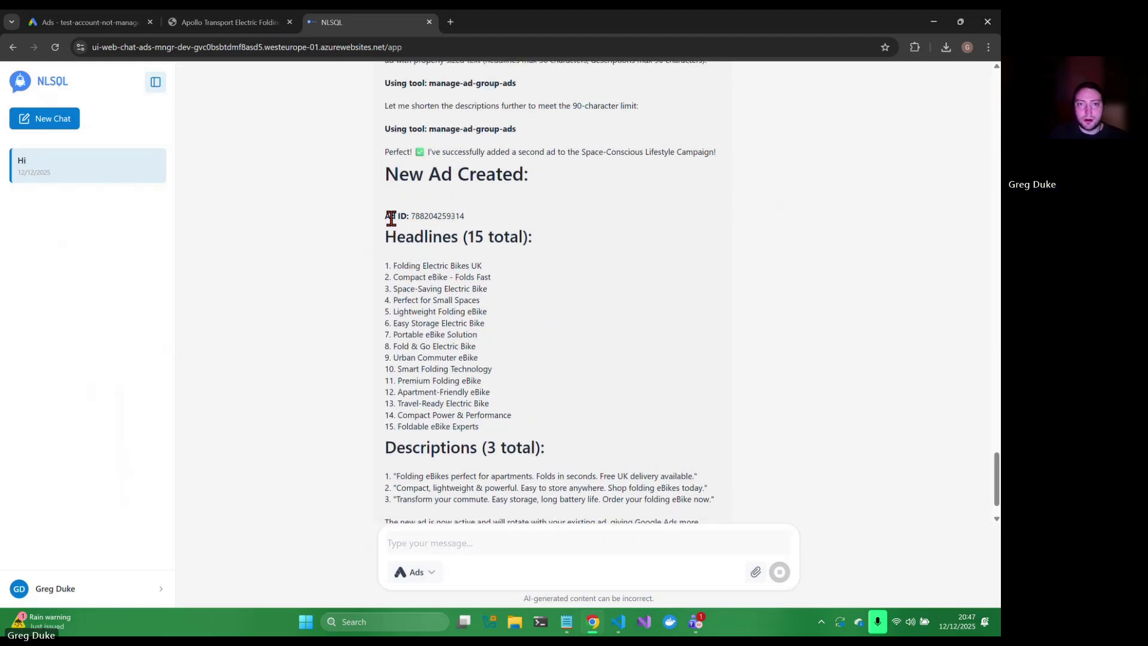
pyautogui.moveTo(385, 237); pyautogui.dragTo(507, 431)
pyautogui.click(507, 431)
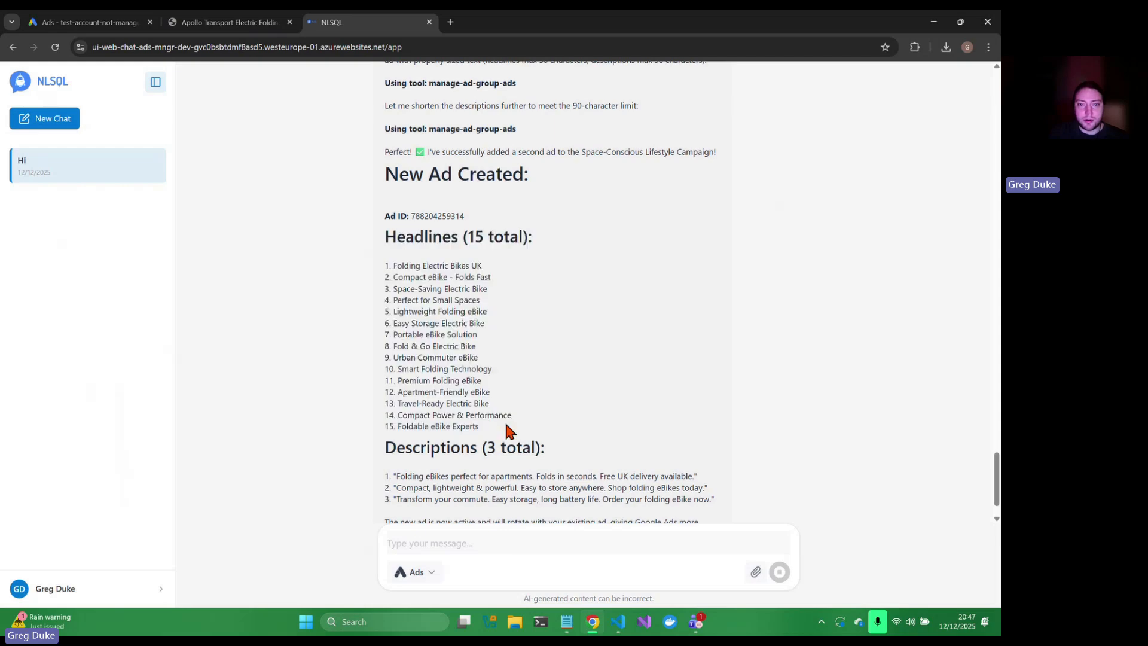
pyautogui.scroll(-1, 505, 471)
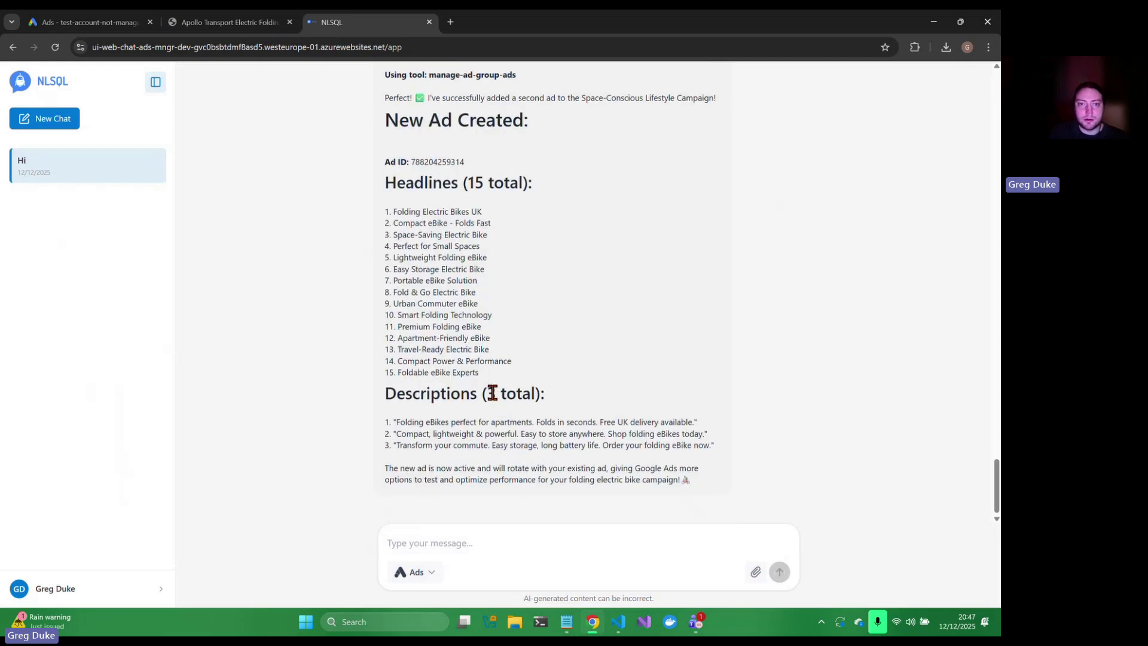
# Switch to Google Ads, reload the campaign's ads list, and open the "Folding Electric Bikes UK" ad for editing to review its headlines and descriptions
pyautogui.click(90, 23)
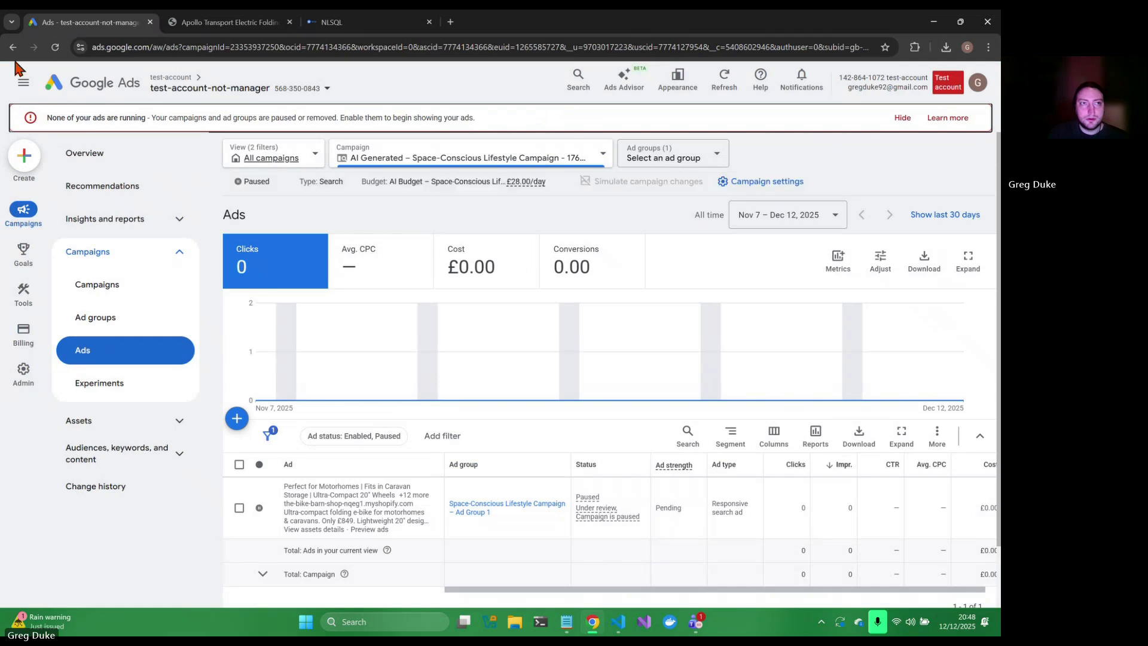
pyautogui.click(55, 47)
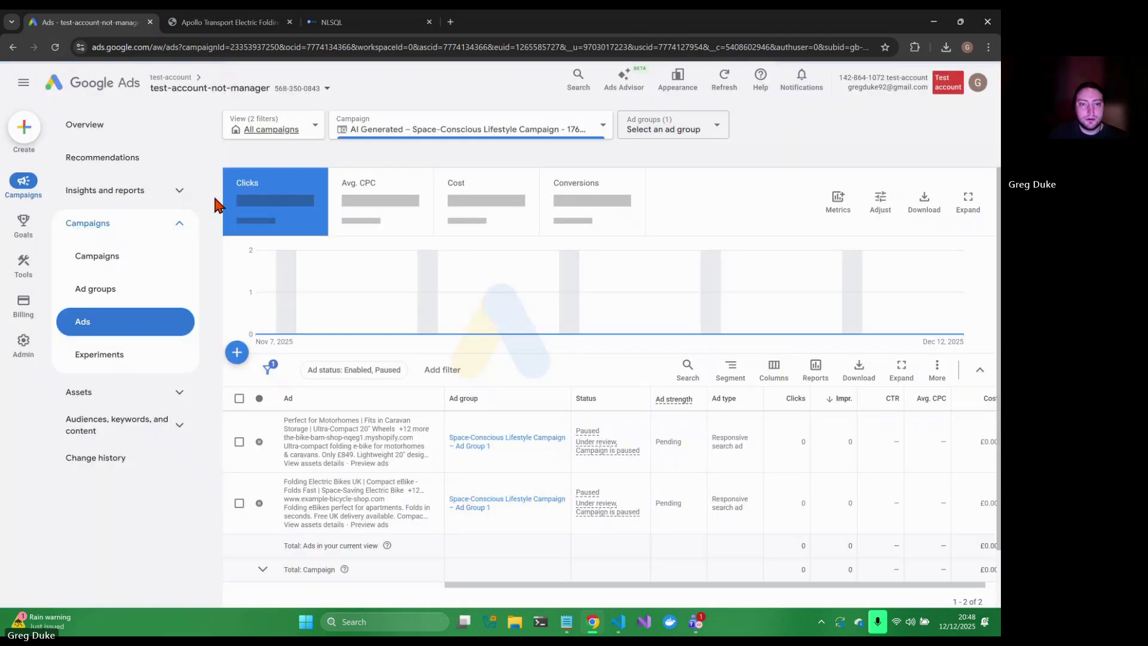
pyautogui.scroll(-2, 333, 437)
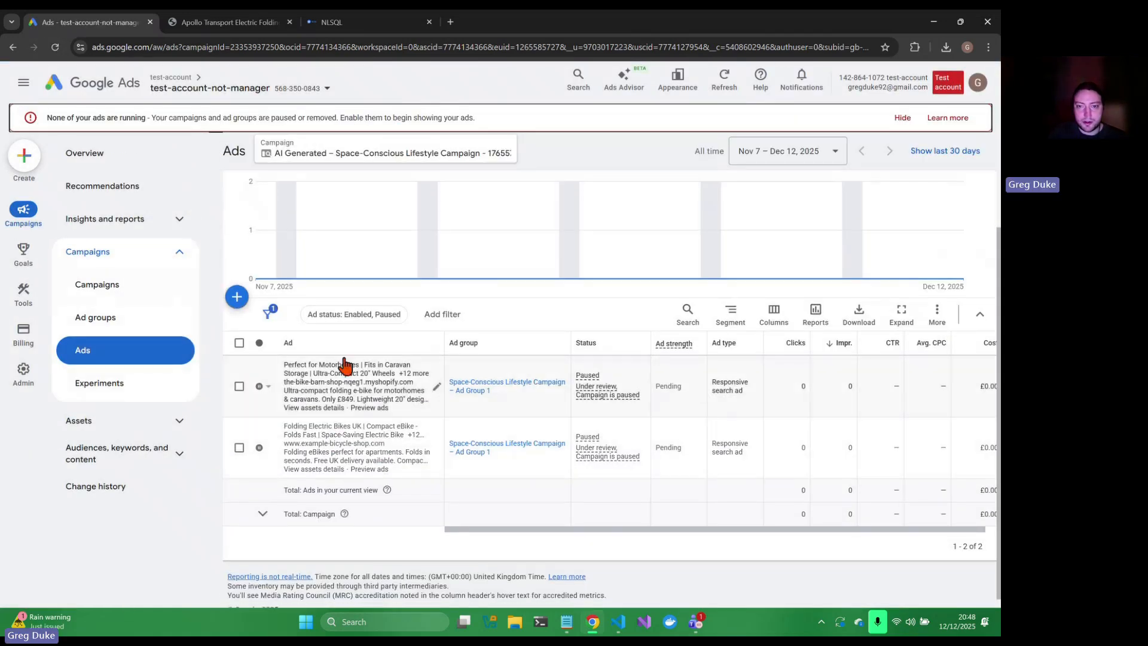
pyautogui.click(335, 452)
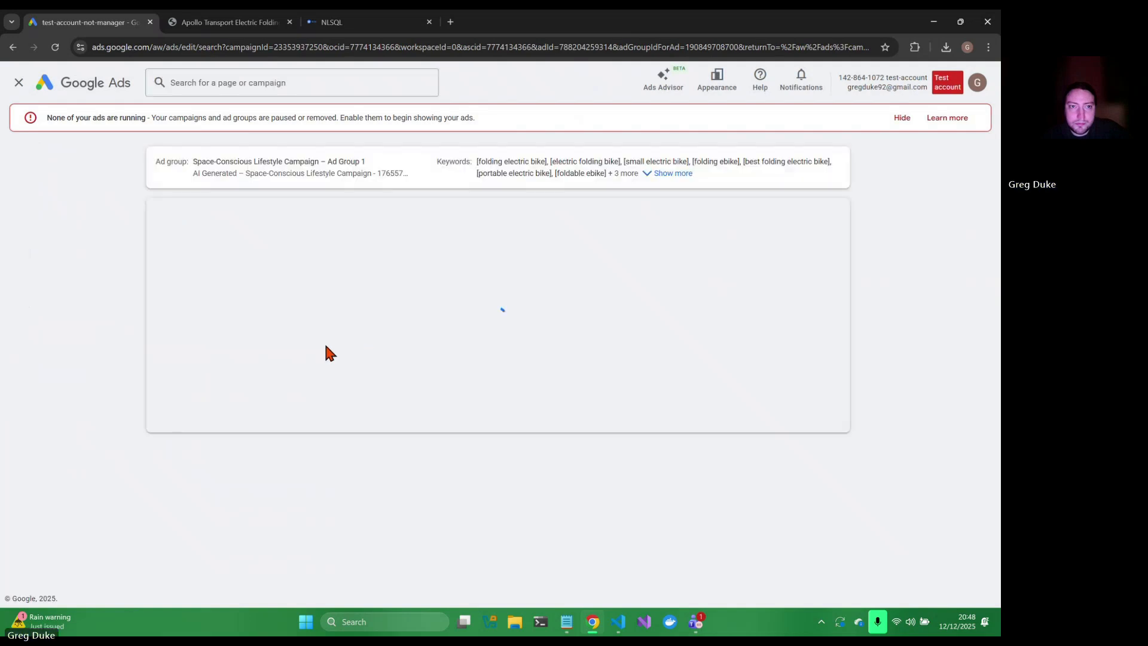
pyautogui.scroll(-3, 260, 386)
pyautogui.scroll(-7, 261, 380)
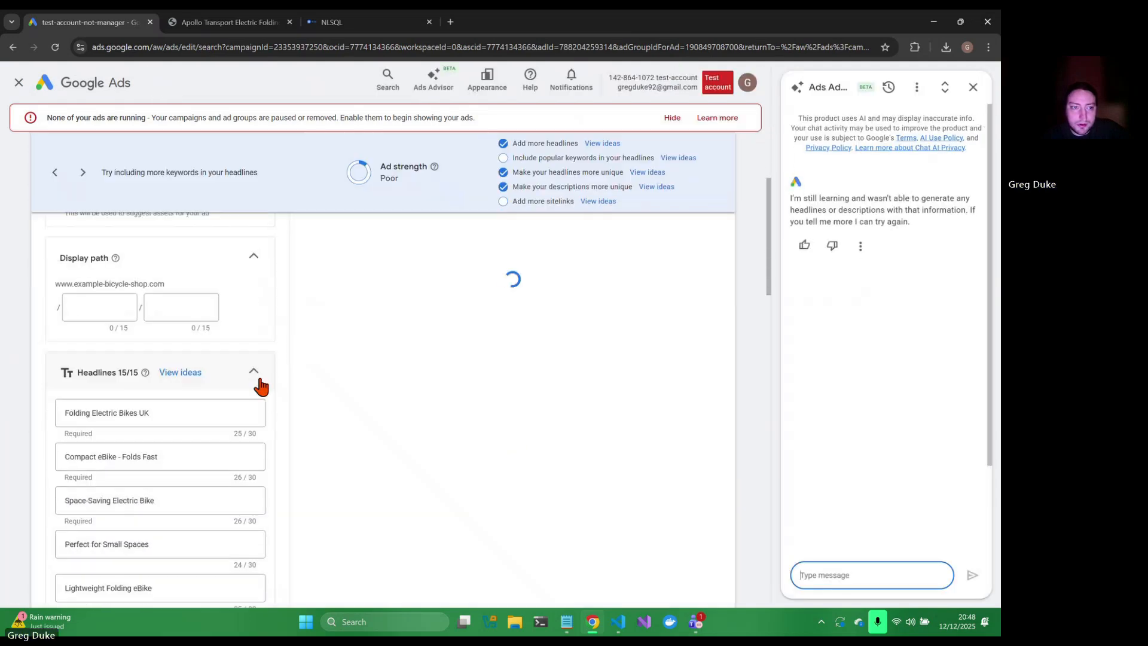
pyautogui.scroll(-8, 261, 386)
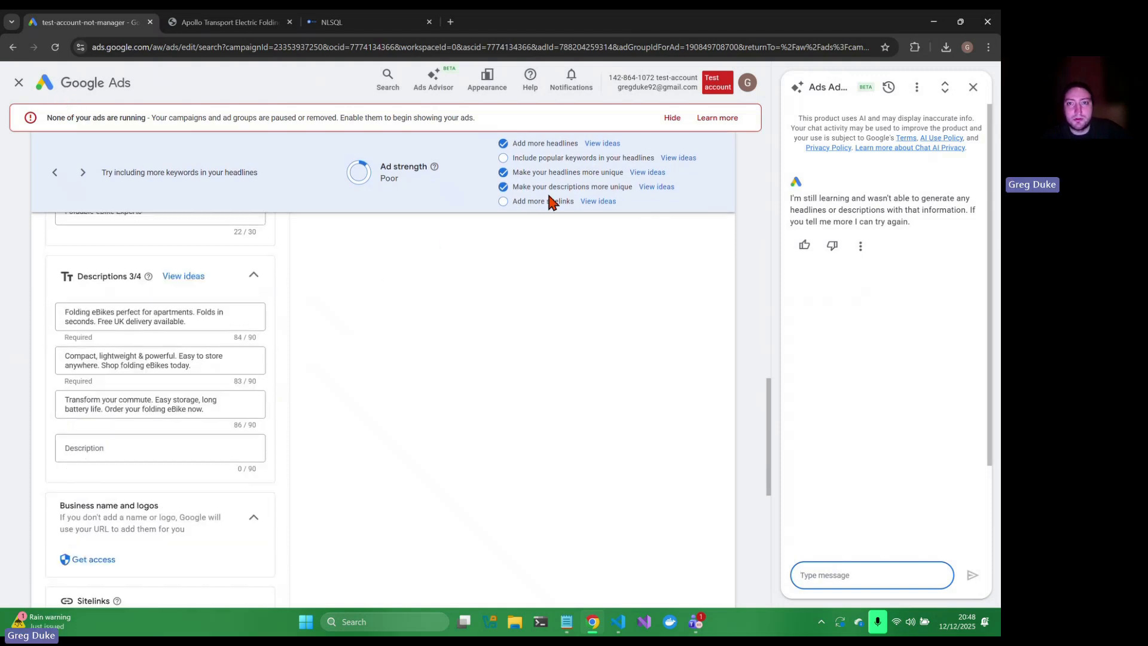
# Leave the ad editor, reopen the test-account-not-manager account and check the Space-Conscious Lifestyle Campaign's budget in the campaigns list
pyautogui.click(19, 84)
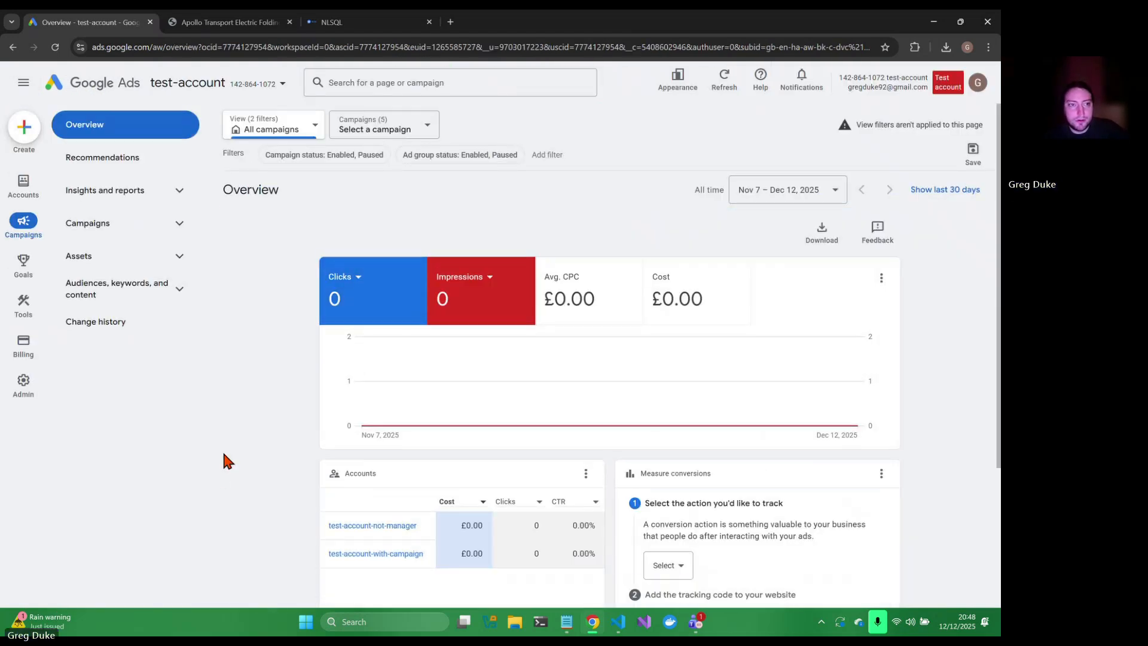
pyautogui.click(399, 526)
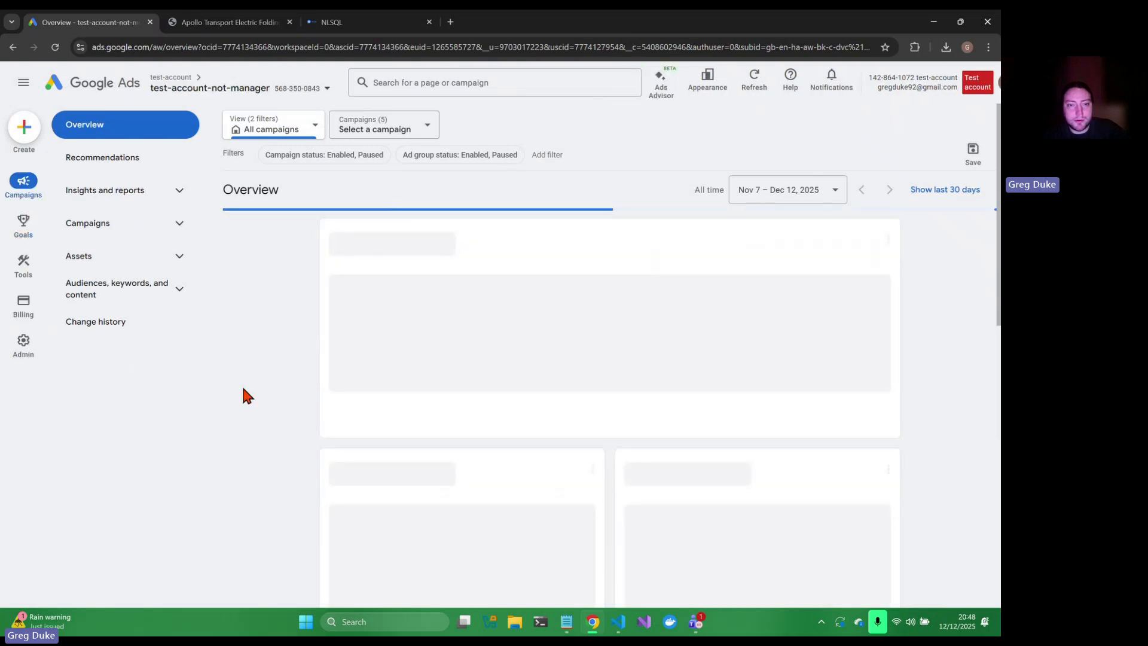
pyautogui.scroll(-5, 298, 425)
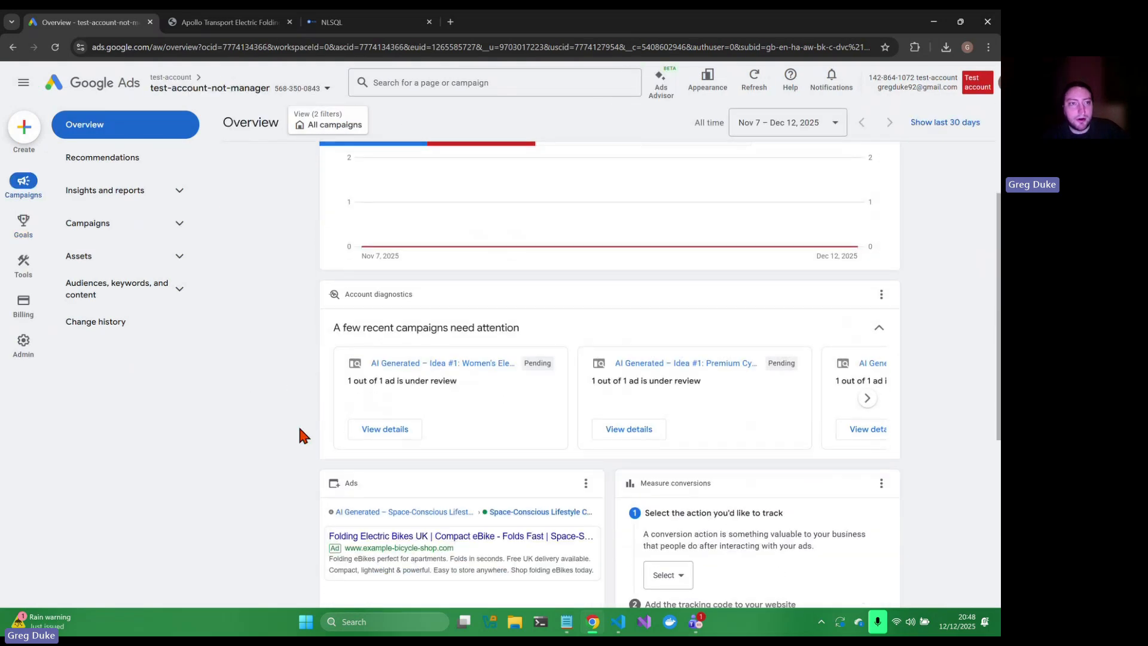
pyautogui.click(146, 248)
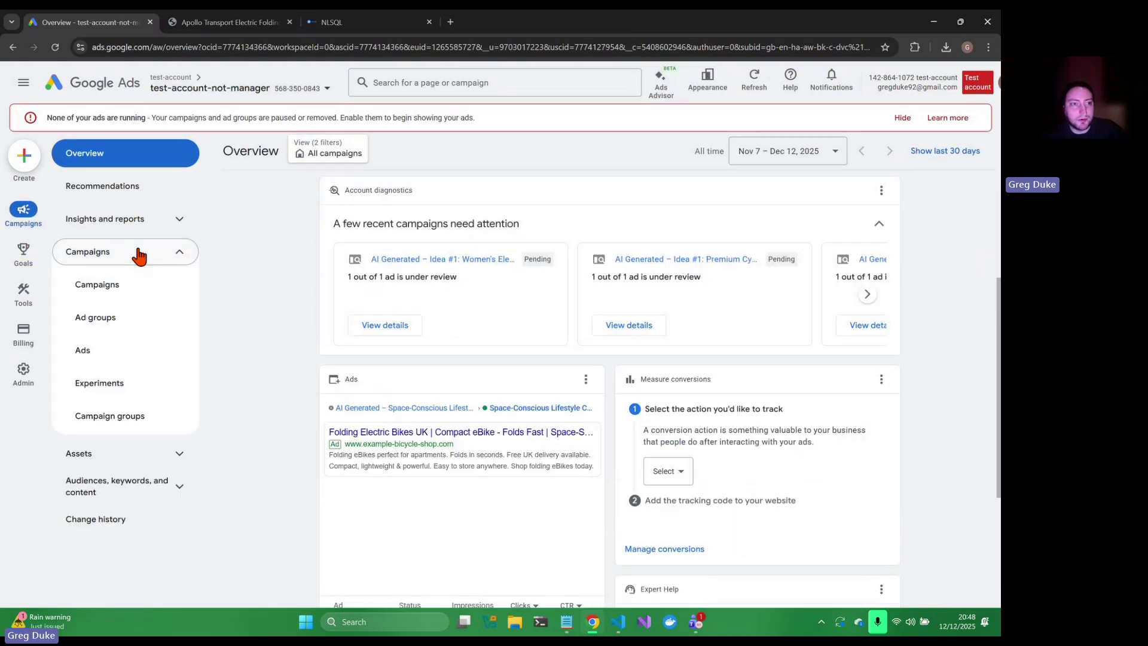
pyautogui.click(131, 294)
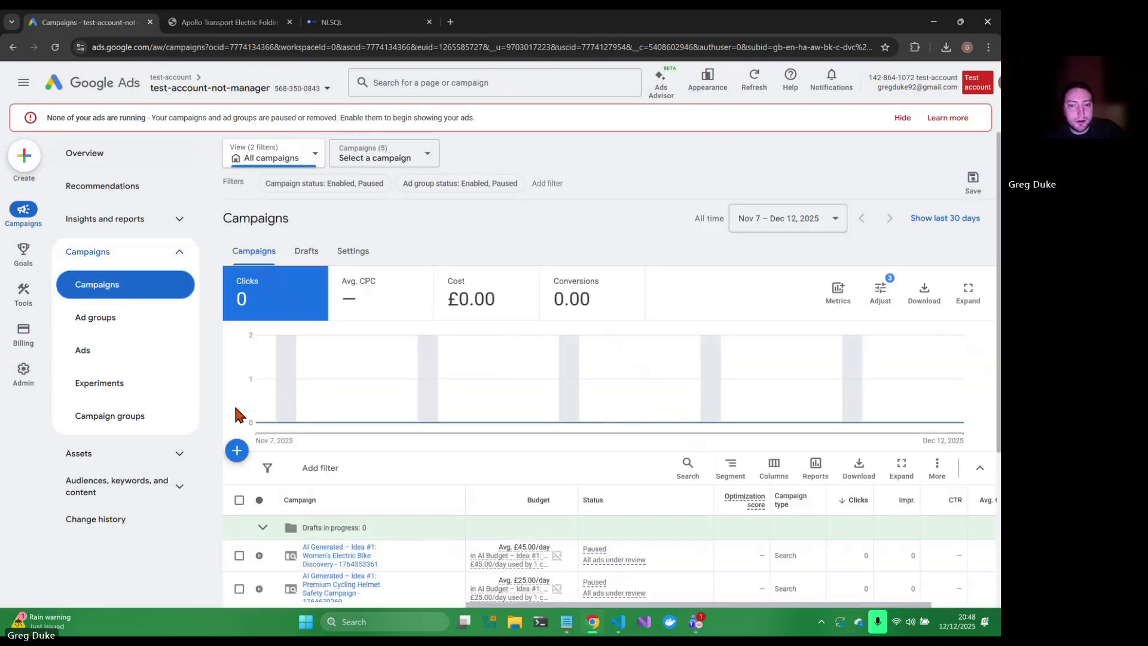
pyautogui.scroll(-4, 312, 371)
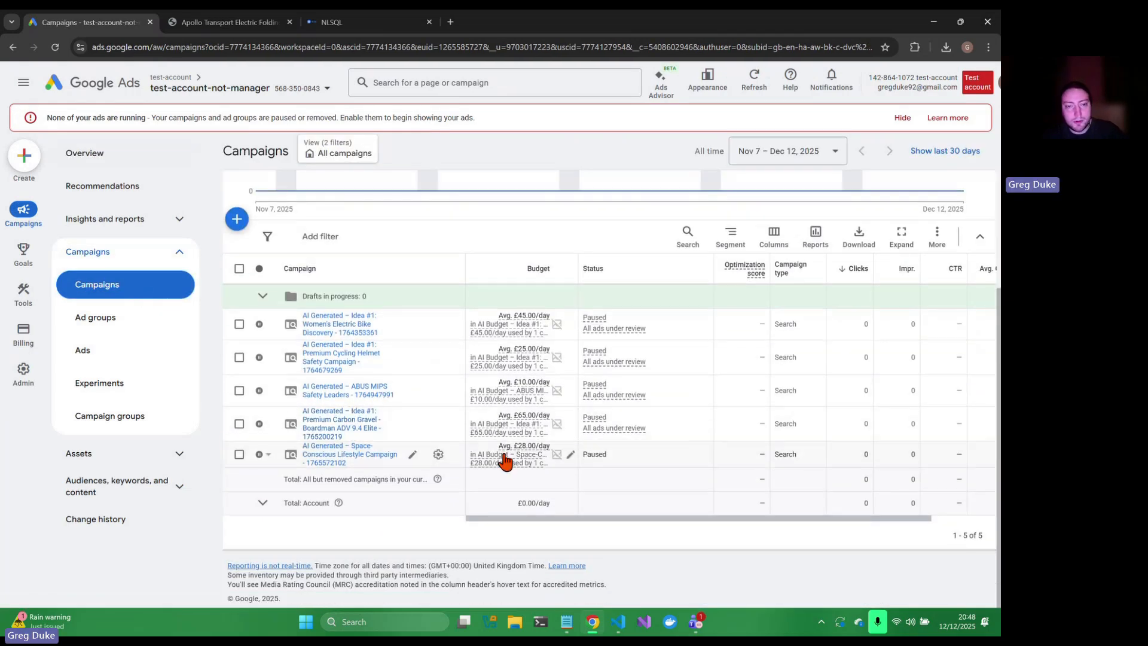
pyautogui.moveTo(506, 455)
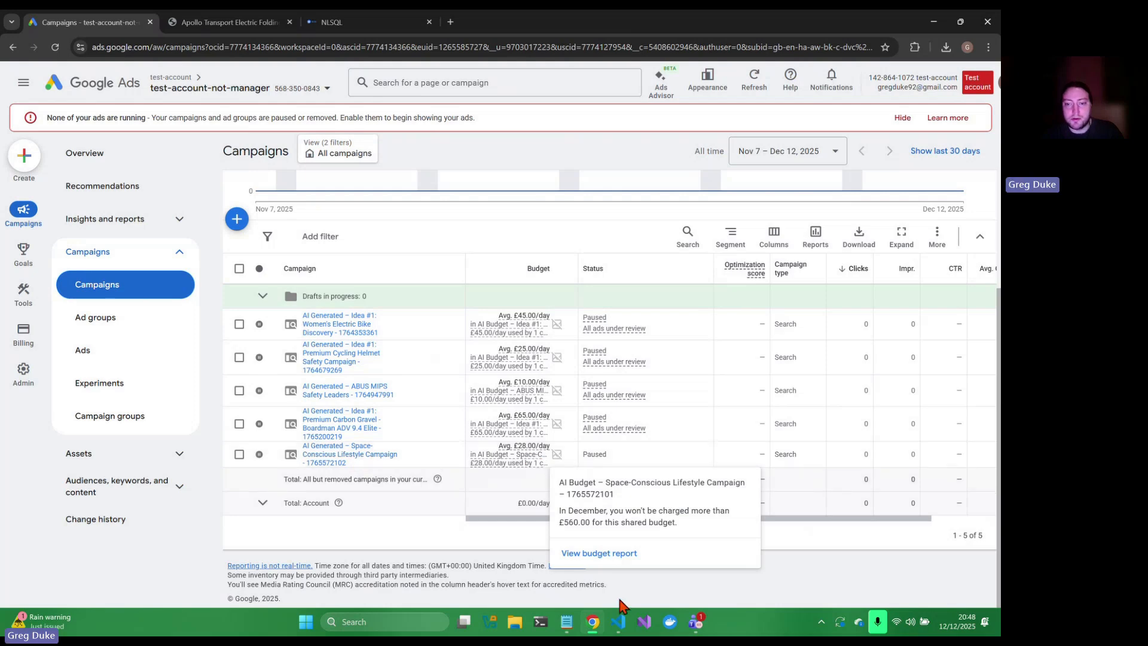
# Switch to the NLSQL chat and send the request "please adjust the budget of the campaign to £25/day"
pyautogui.click(359, 22)
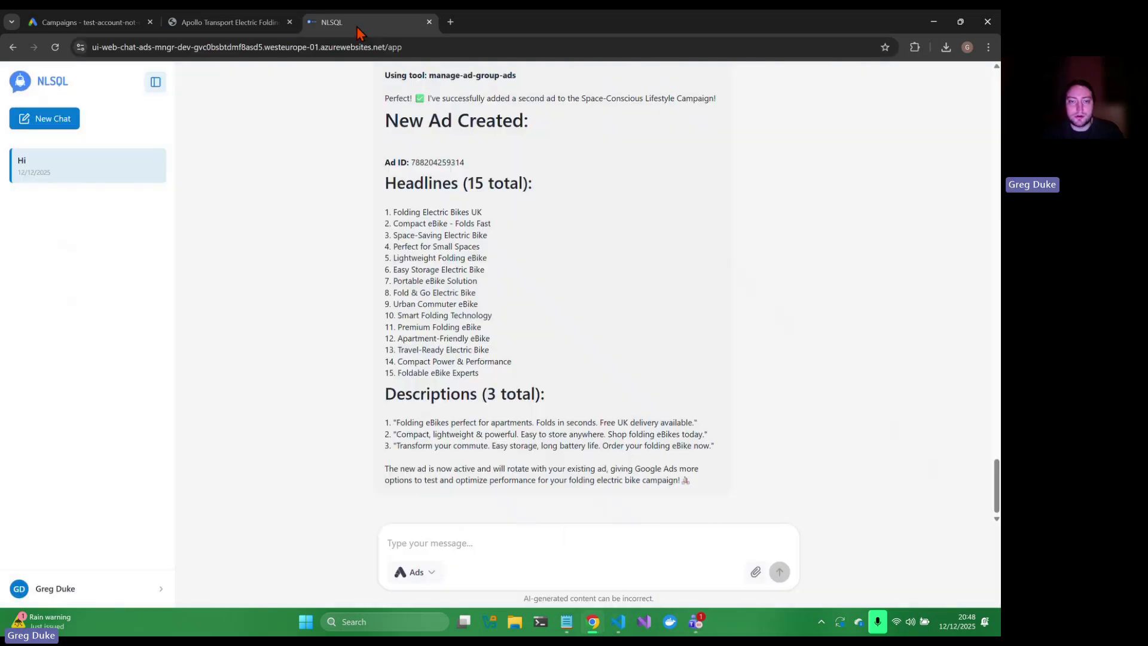
pyautogui.click(445, 536)
pyautogui.write('please adjust the budget of the campaign to')
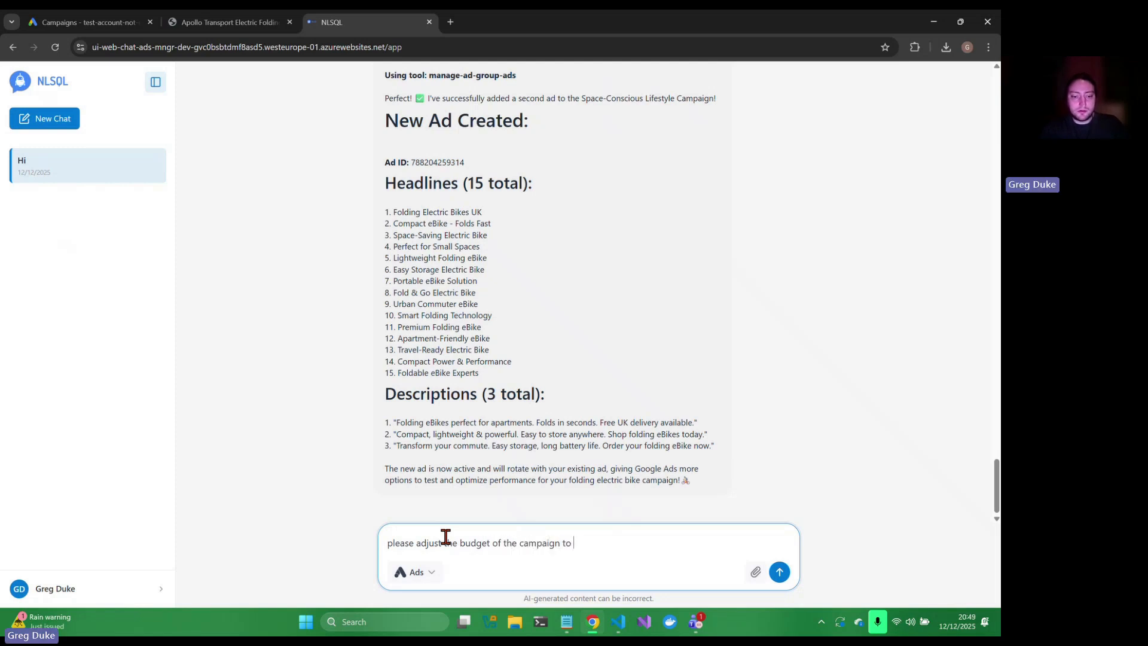
pyautogui.write('25/day')
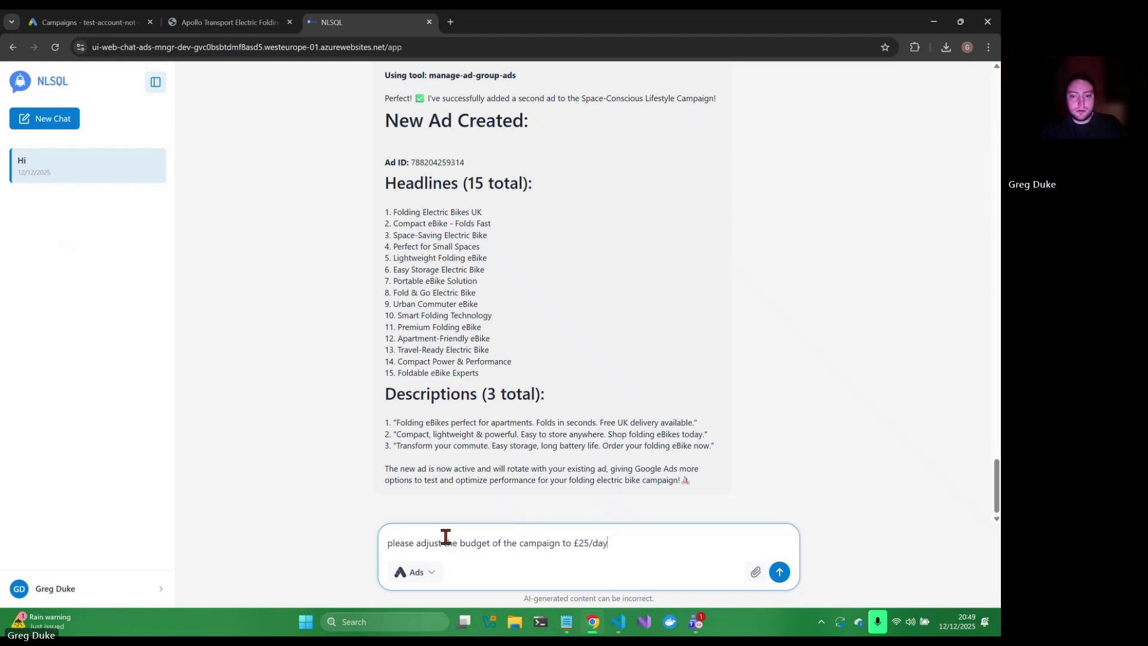
pyautogui.press('Return')
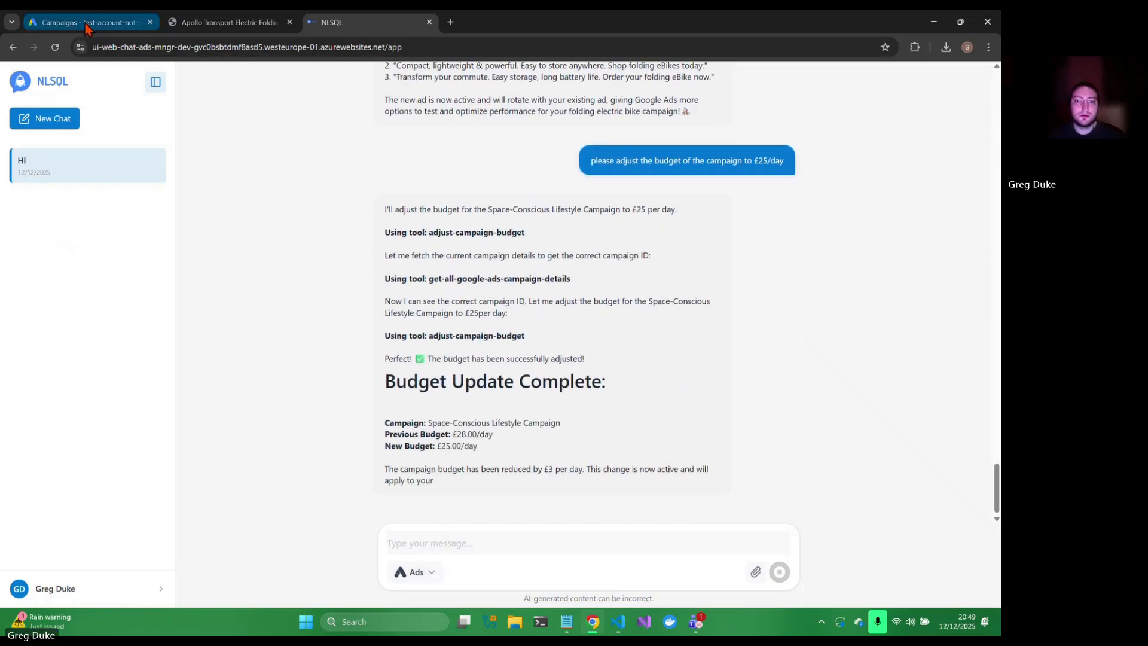
# Switch to Google Ads, reload the campaigns list until it is refreshed, and check the Space-Conscious Lifestyle Campaign's daily budget
pyautogui.click(102, 25)
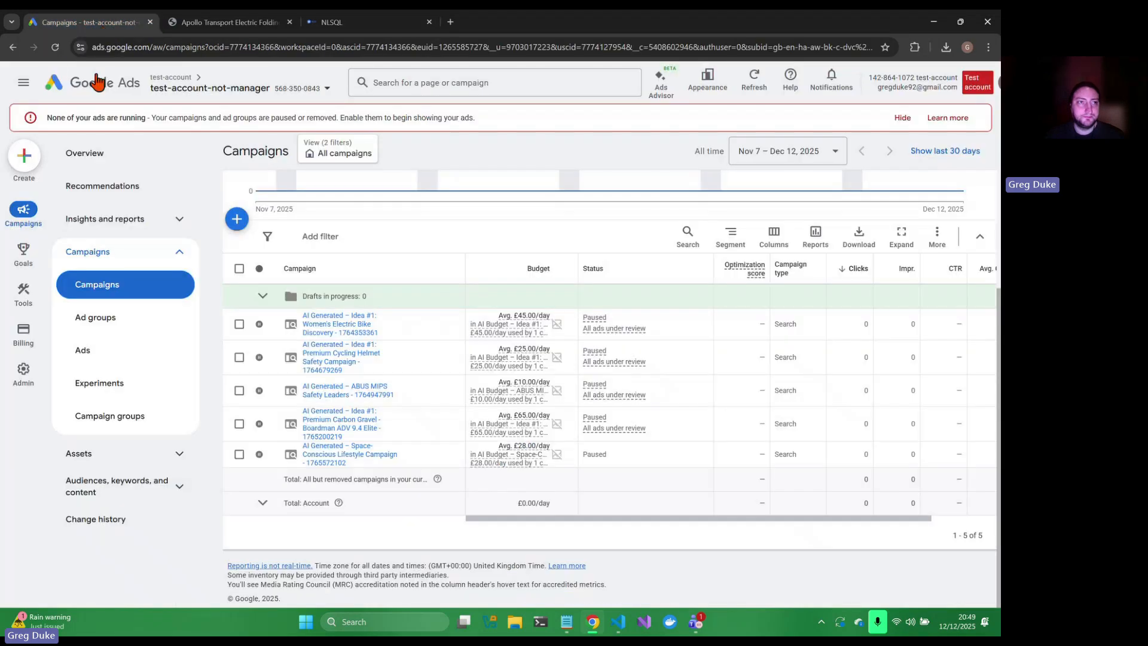
pyautogui.click(55, 49)
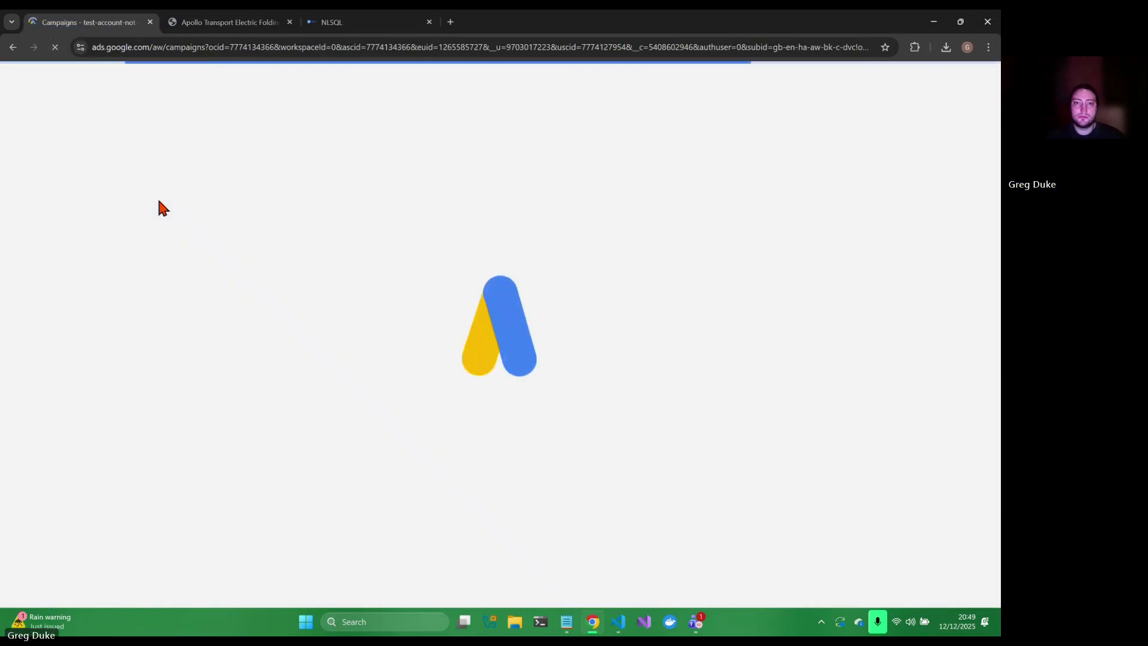
pyautogui.scroll(-4, 477, 313)
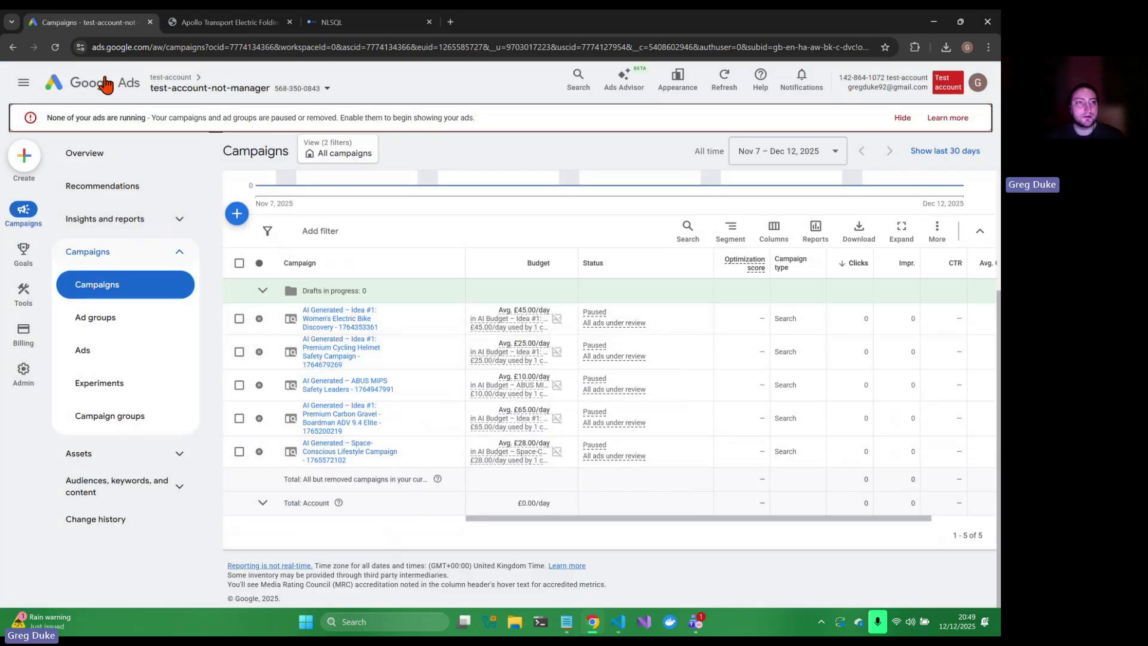
pyautogui.click(54, 48)
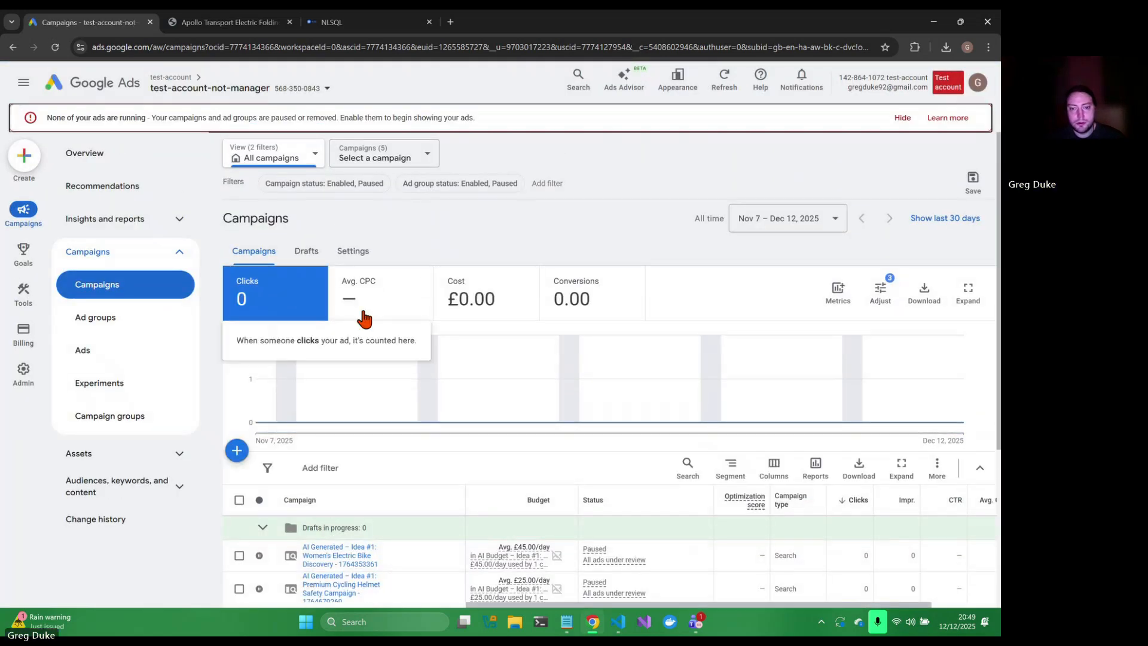
pyautogui.scroll(-3, 491, 369)
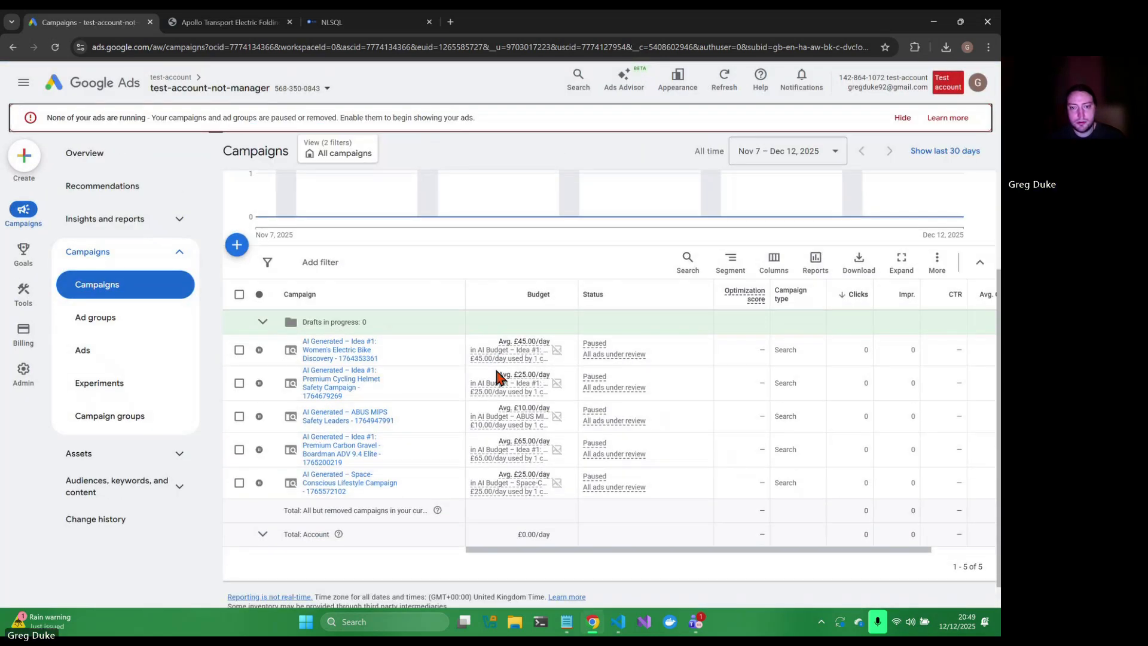
pyautogui.moveTo(523, 484)
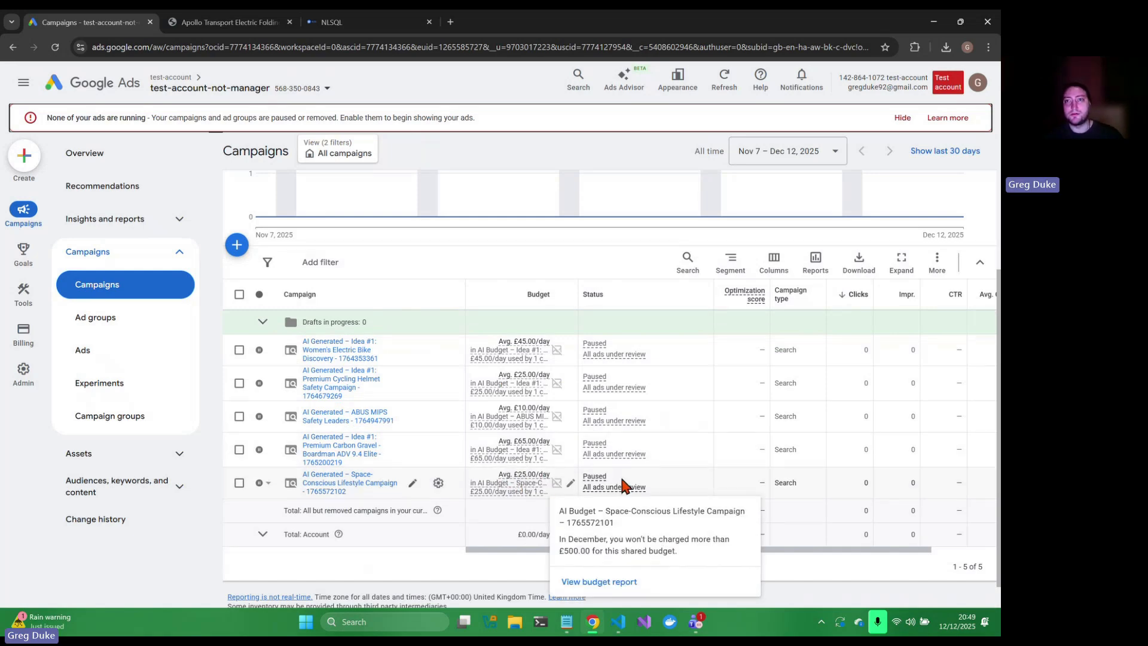
# Return to the NLSQL chat and look back through the agent's replies on the added ad and the budget adjustment
pyautogui.click(368, 20)
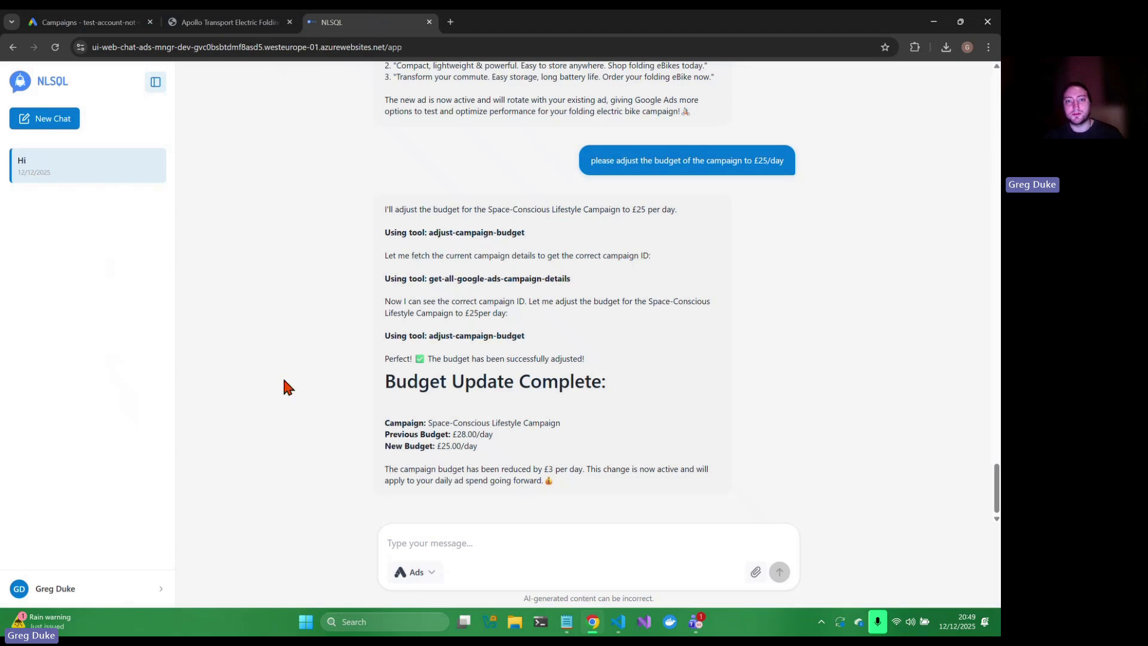
pyautogui.scroll(4, 290, 419)
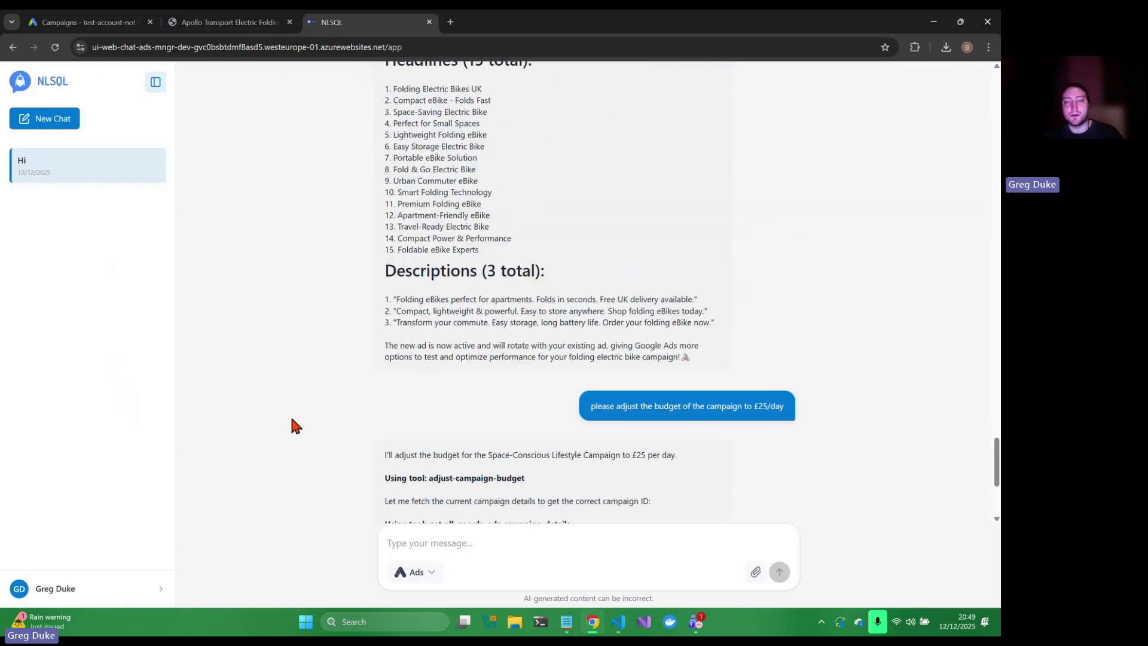
pyautogui.scroll(-1, 291, 419)
pyautogui.scroll(2, 291, 426)
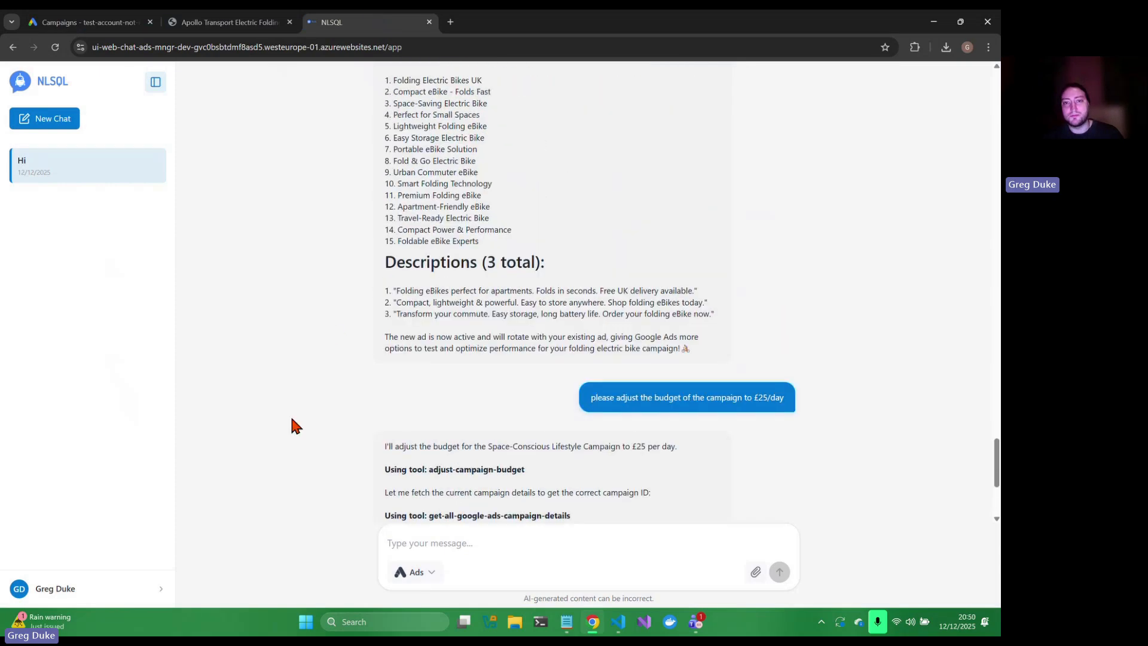
pyautogui.scroll(1, 291, 426)
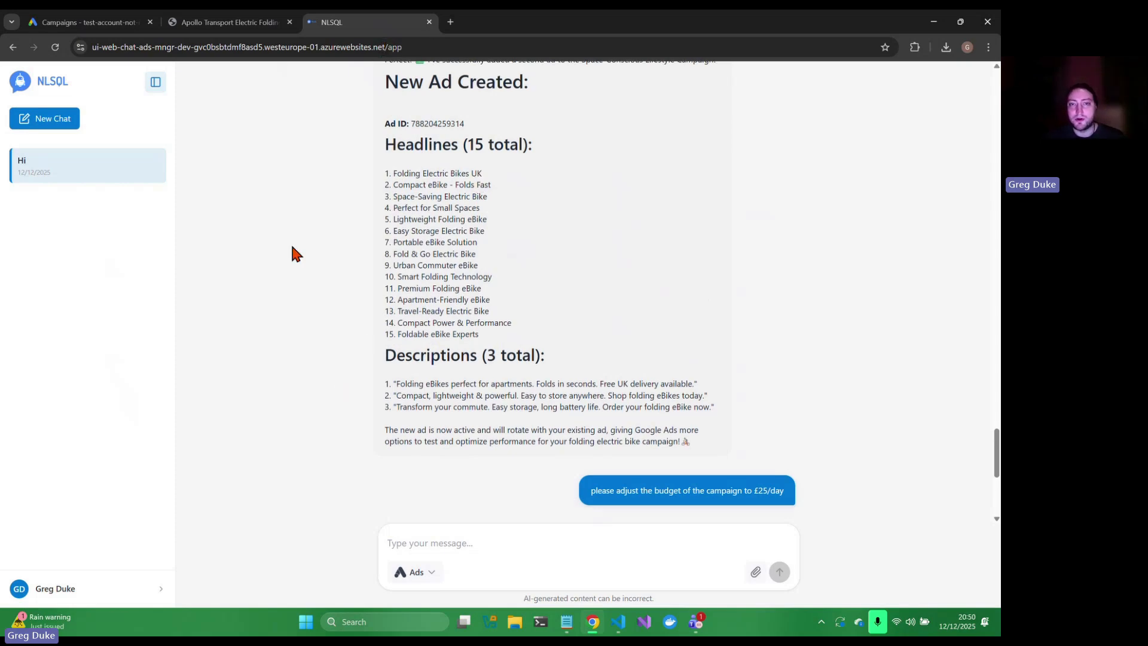
pyautogui.scroll(1, 293, 254)
pyautogui.scroll(4, 293, 254)
pyautogui.scroll(2, 293, 254)
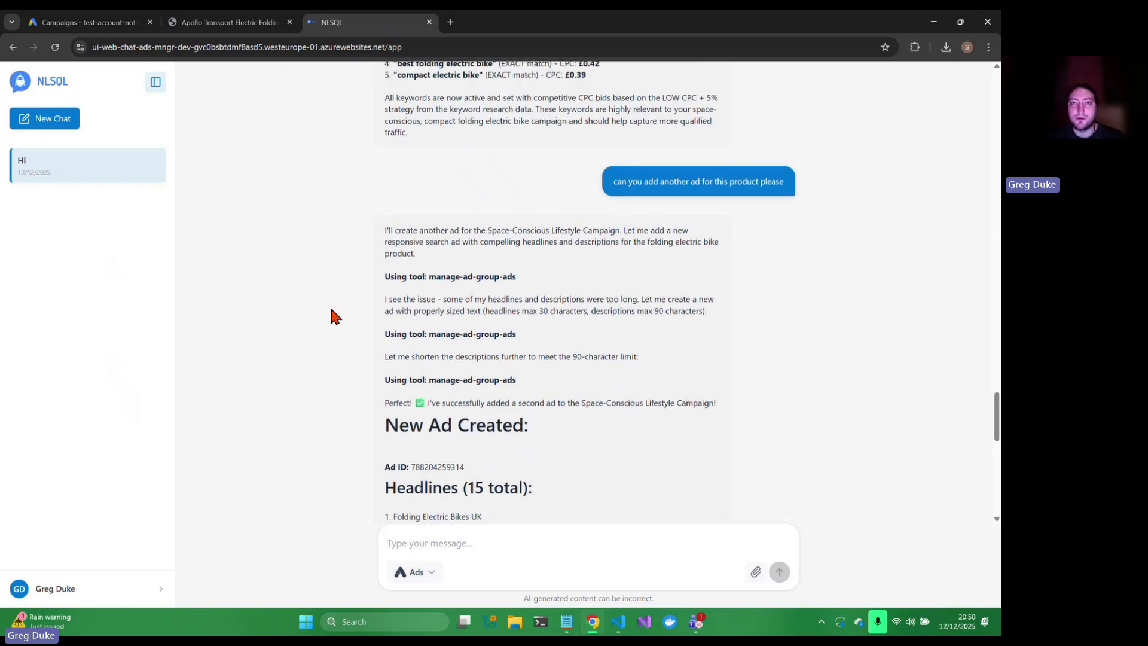
pyautogui.scroll(-12, 332, 315)
pyautogui.scroll(-1, 333, 315)
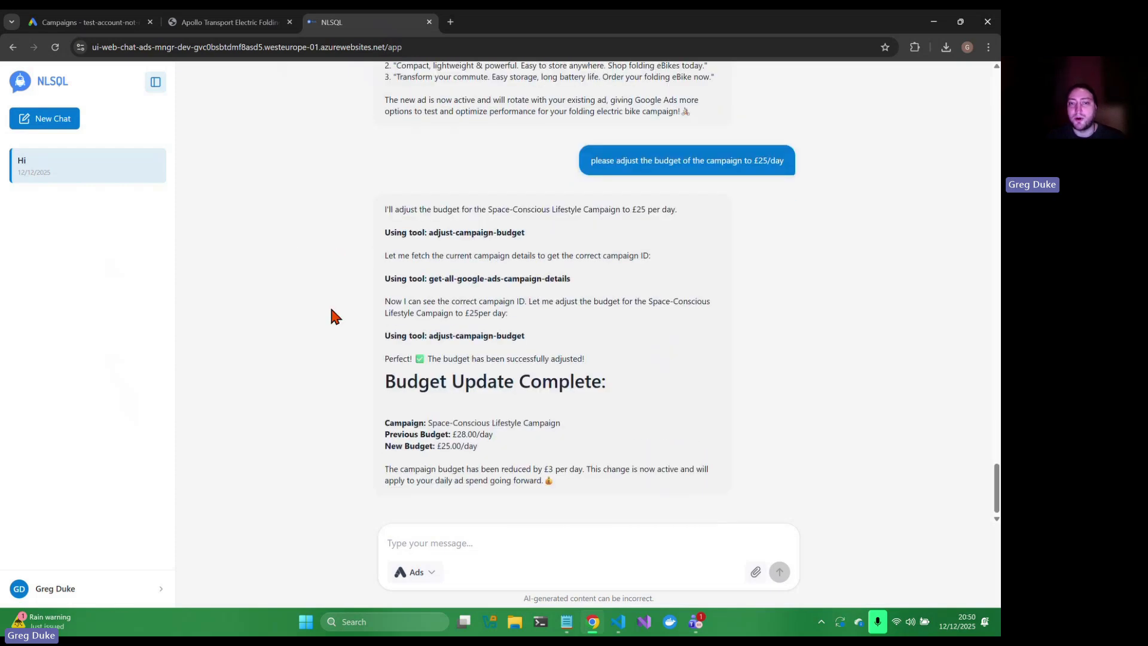